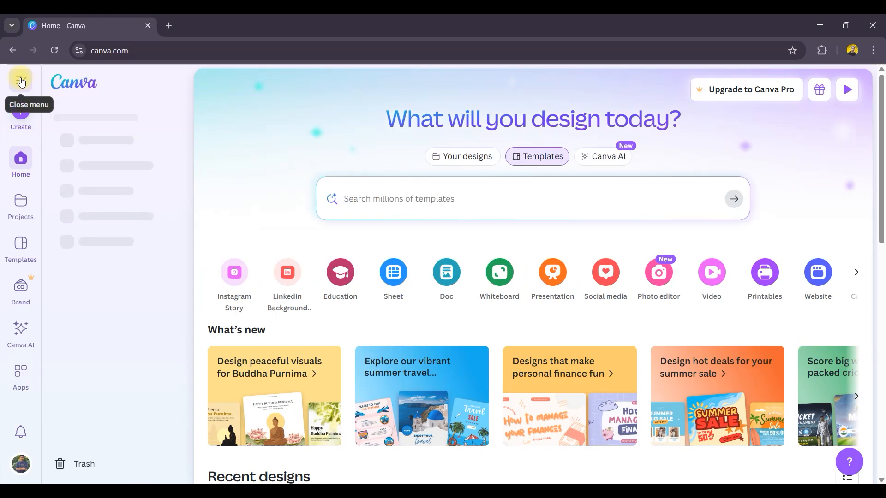
Look over the recent designs listed in the home page's side menu and collapse that menu.
click(83, 119)
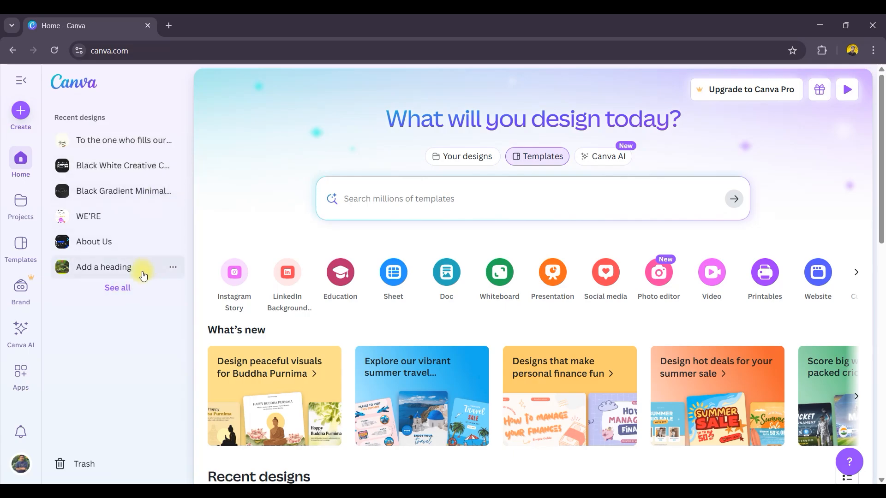
click(20, 81)
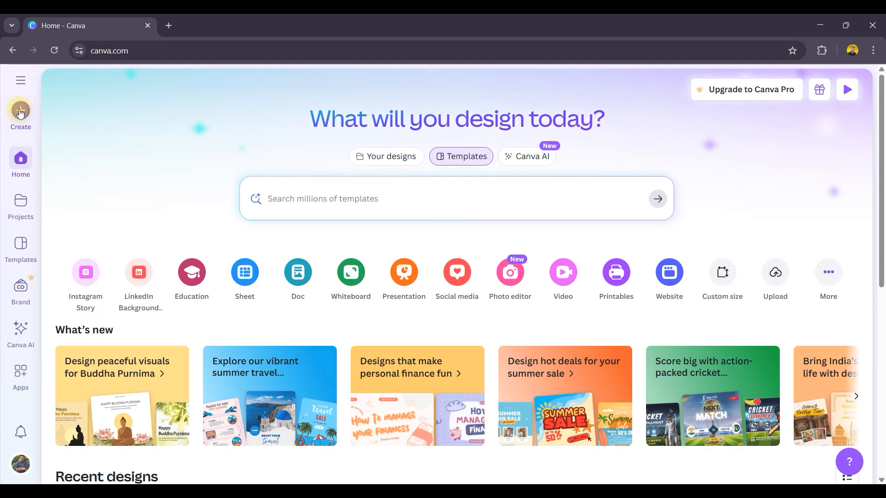
Start creating a design and go through the Education, Sheets, Docs, Whiteboards and Presentations categories to Social media.
click(20, 111)
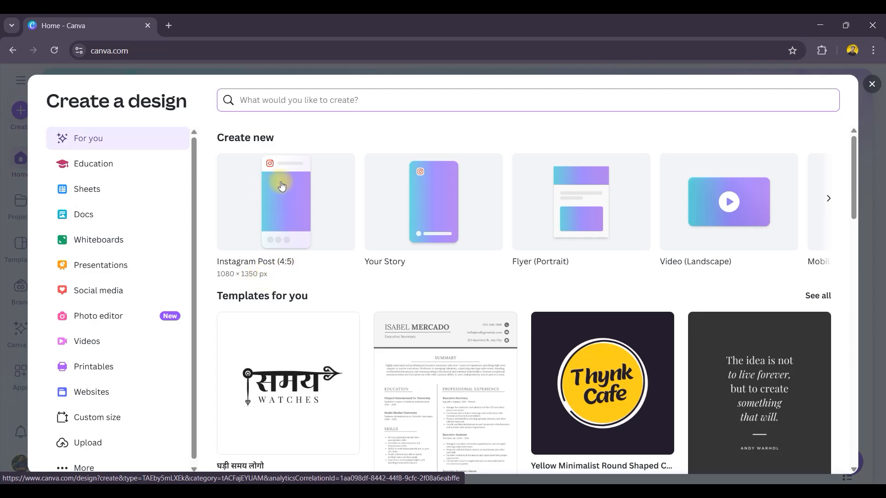
click(126, 170)
click(128, 187)
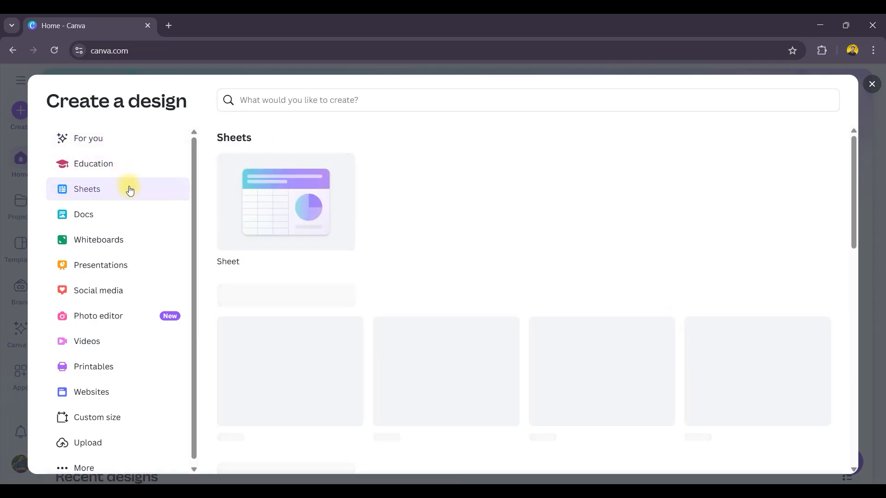
click(127, 214)
click(129, 240)
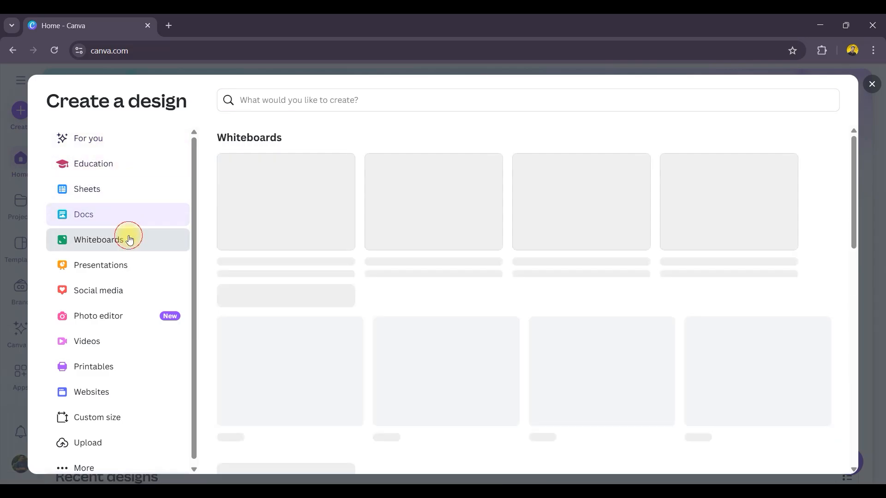
click(128, 264)
click(126, 291)
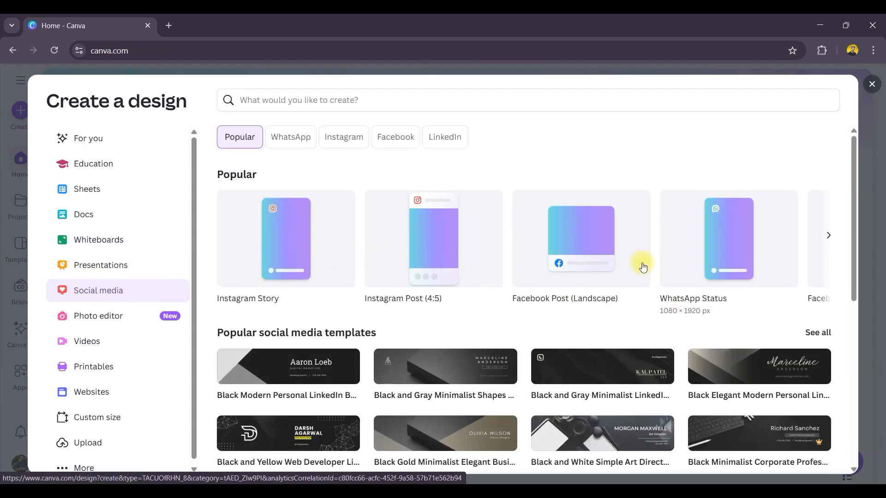
Look through the WhatsApp, Instagram, Facebook and LinkedIn formats and return to the popular social media formats.
click(289, 141)
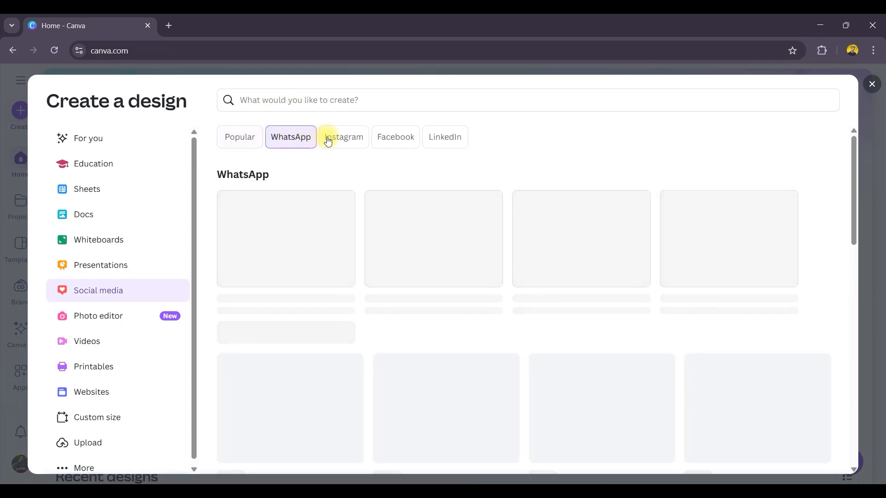
click(353, 140)
click(396, 144)
click(446, 143)
click(244, 144)
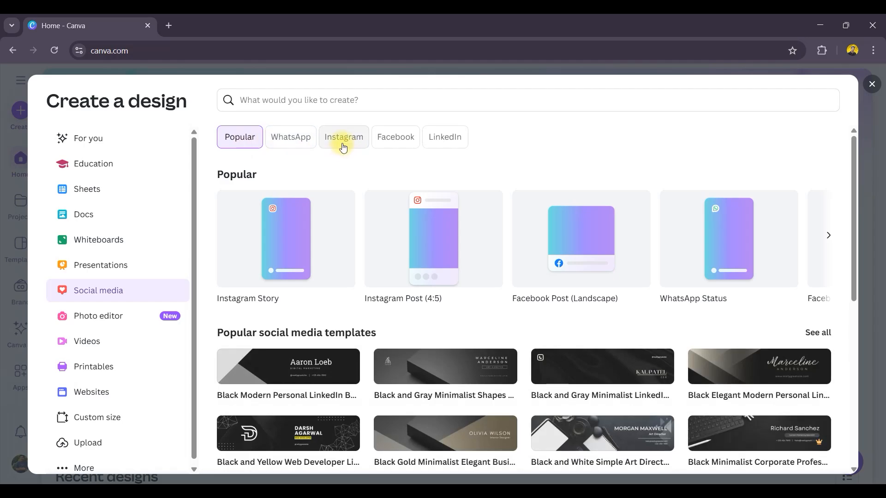
click(344, 143)
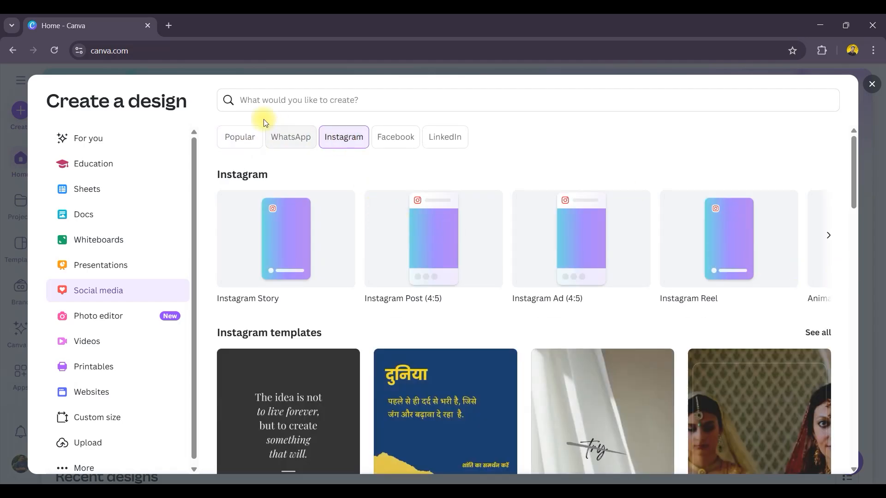
click(232, 133)
Browse the popular social media templates and create a blank Instagram Post (4:5) design.
scroll(286, 328, down, 1)
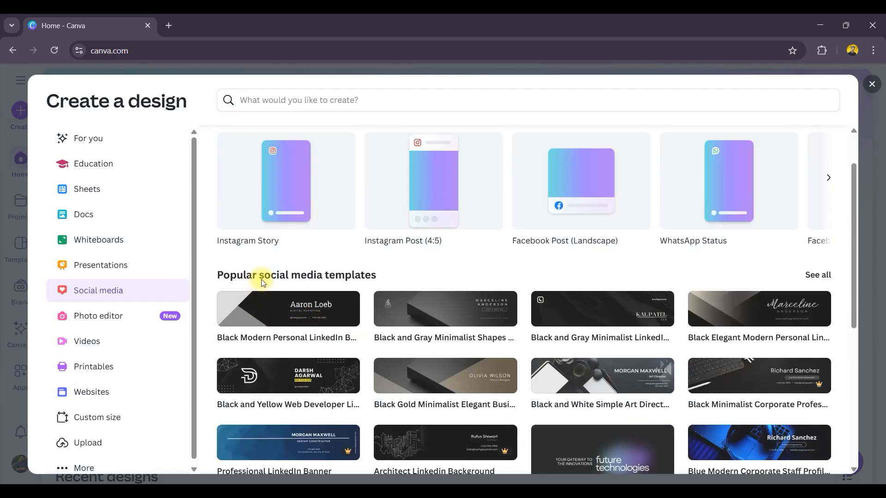
scroll(352, 275, down, 1)
scroll(353, 273, down, 1)
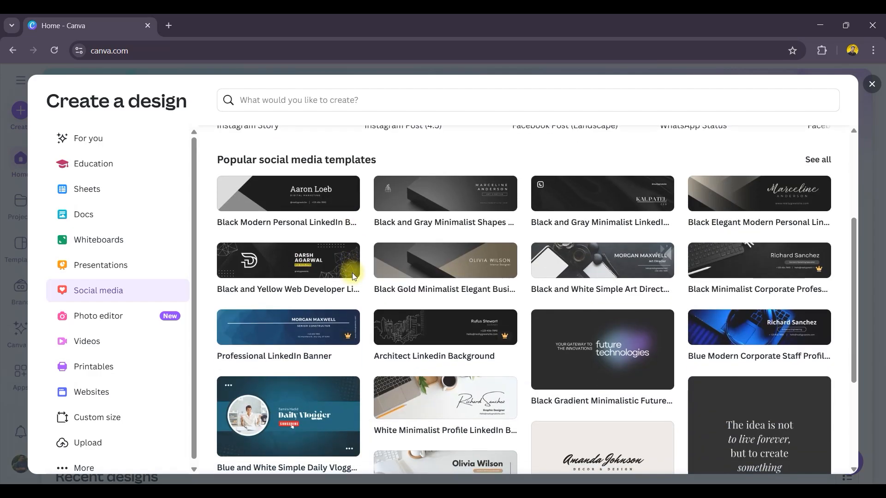
scroll(352, 275, up, 3)
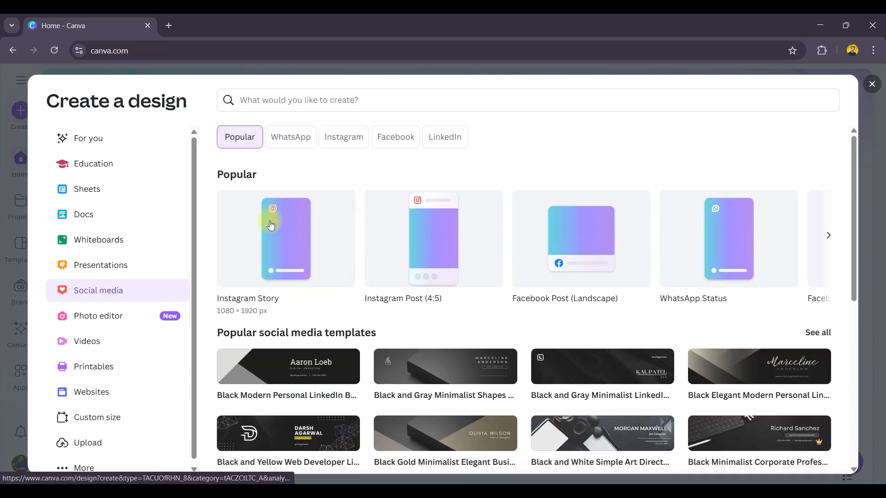
scroll(587, 293, down, 7)
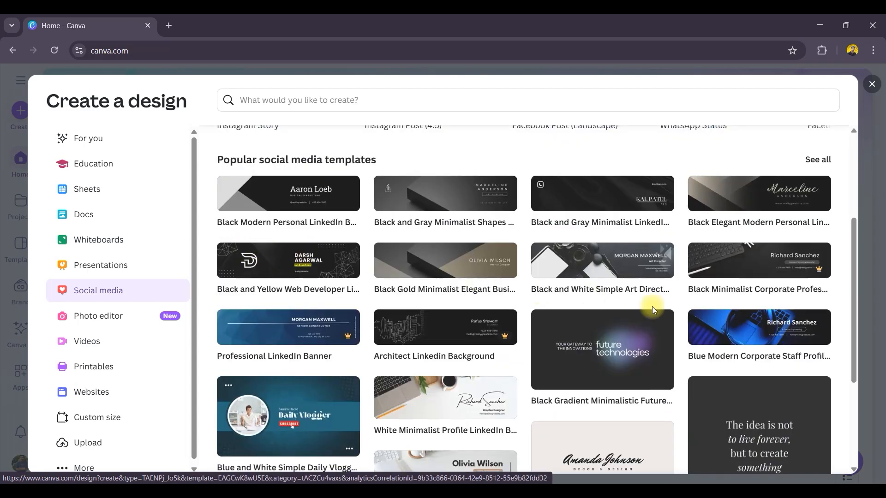
scroll(696, 326, up, 5)
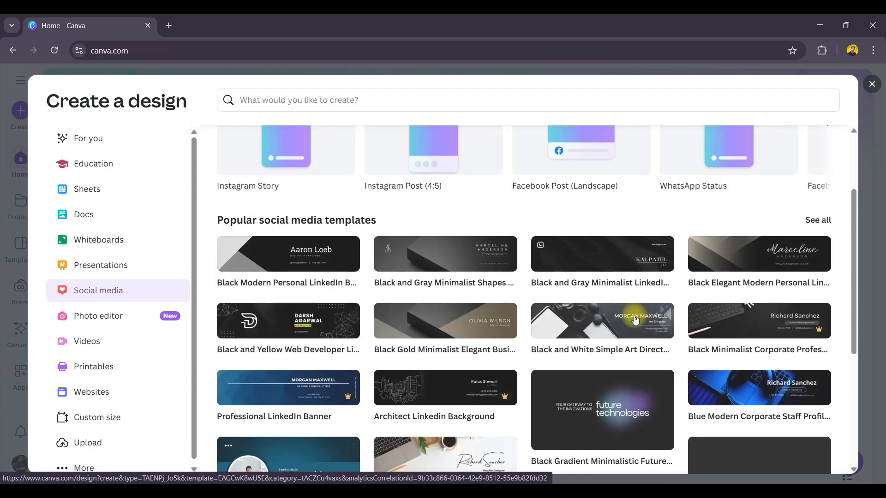
scroll(632, 315, up, 3)
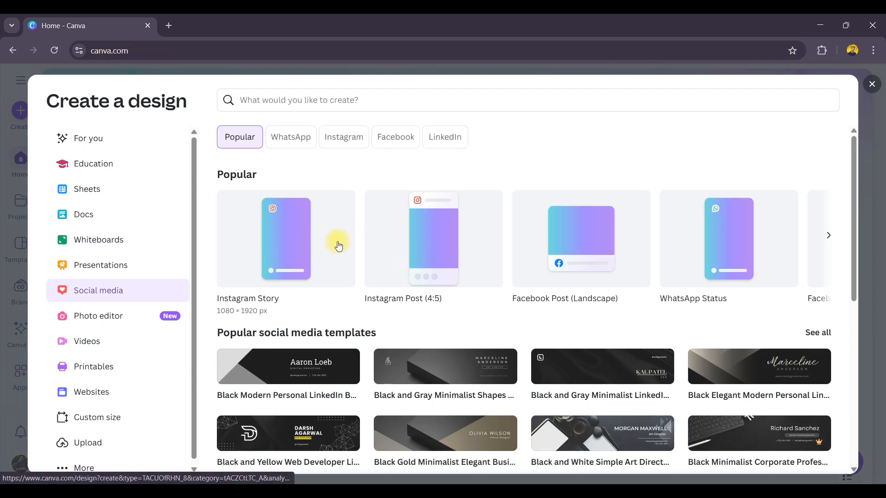
click(415, 247)
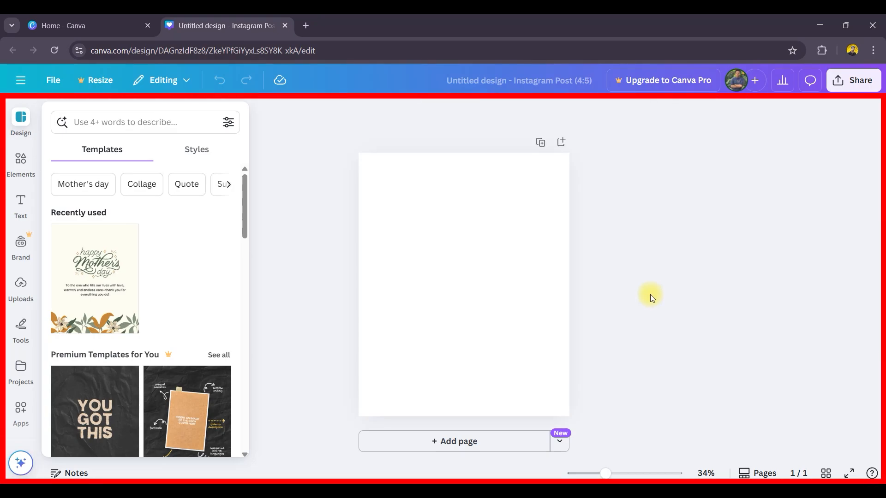
Select the blank page, glance at the editor's design templates and elements, and return to the Canva home page.
click(408, 197)
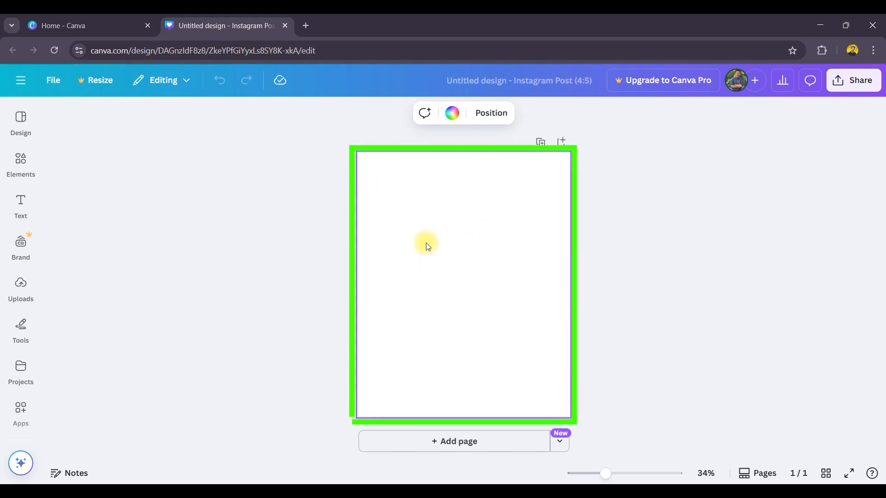
click(21, 161)
click(21, 121)
click(21, 161)
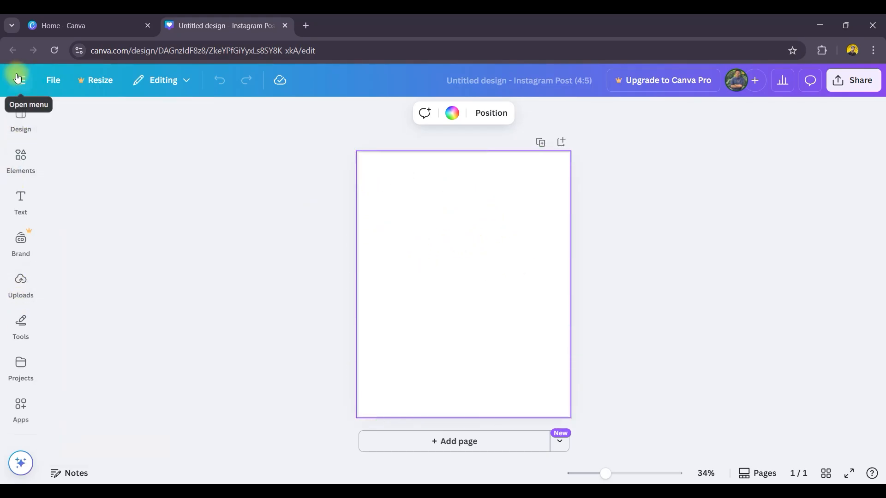
click(21, 80)
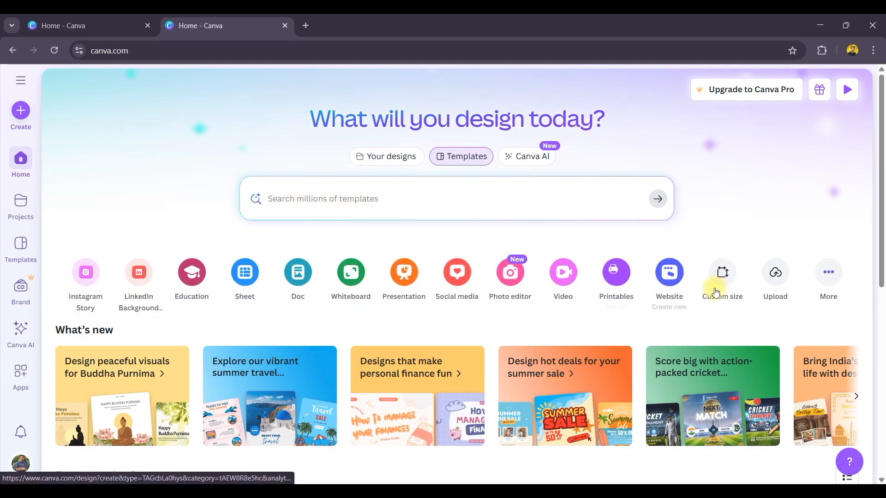
Show and dismiss the design creation options again, and look through the recent designs on the home page.
click(20, 110)
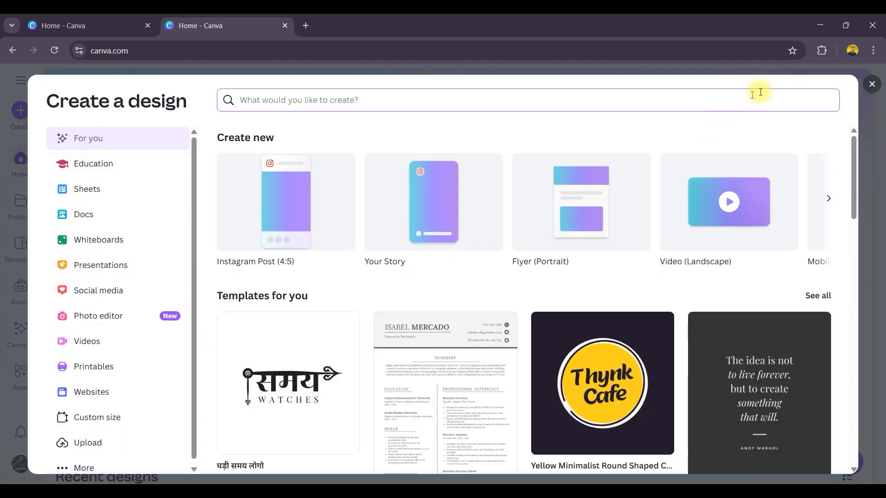
click(872, 84)
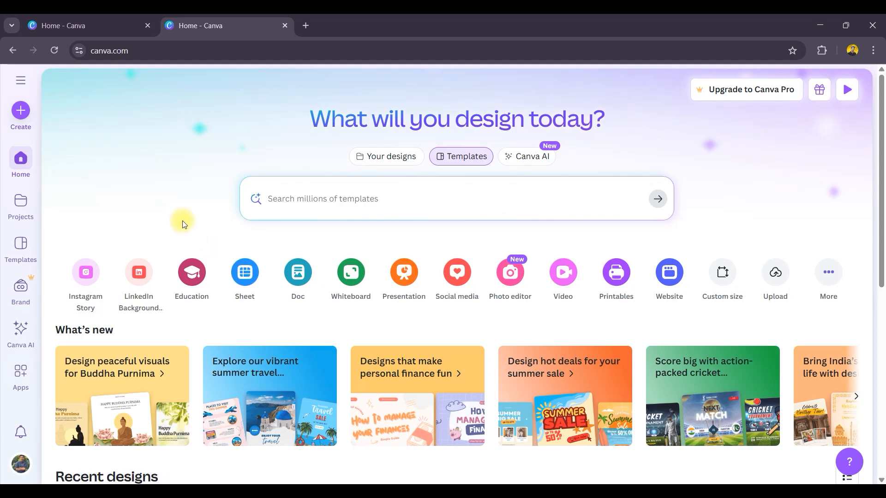
scroll(167, 315, down, 1)
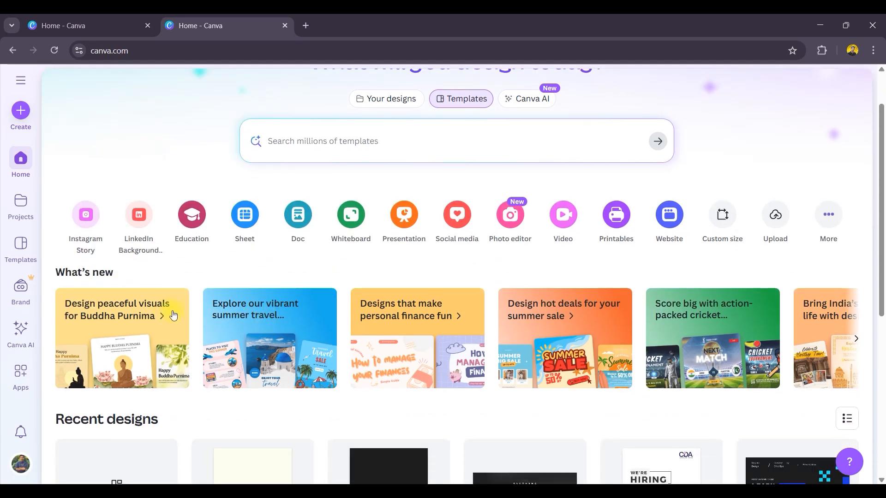
scroll(363, 354, down, 1)
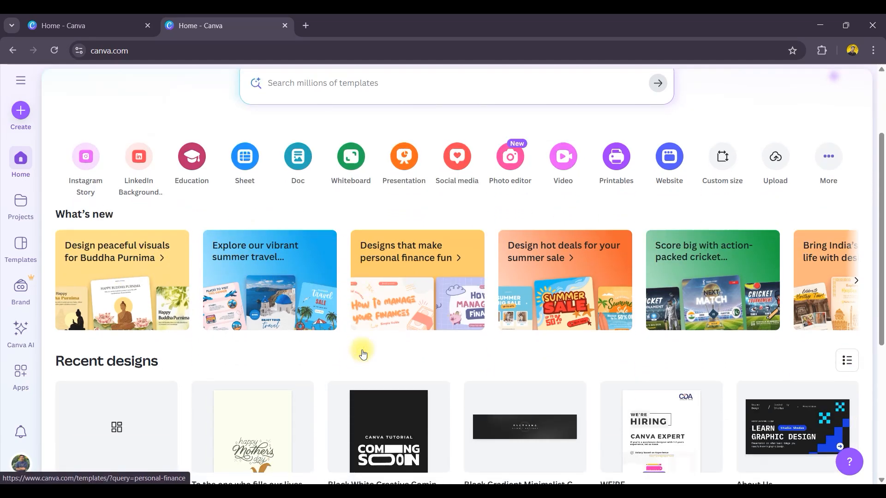
scroll(363, 354, down, 2)
scroll(181, 292, down, 1)
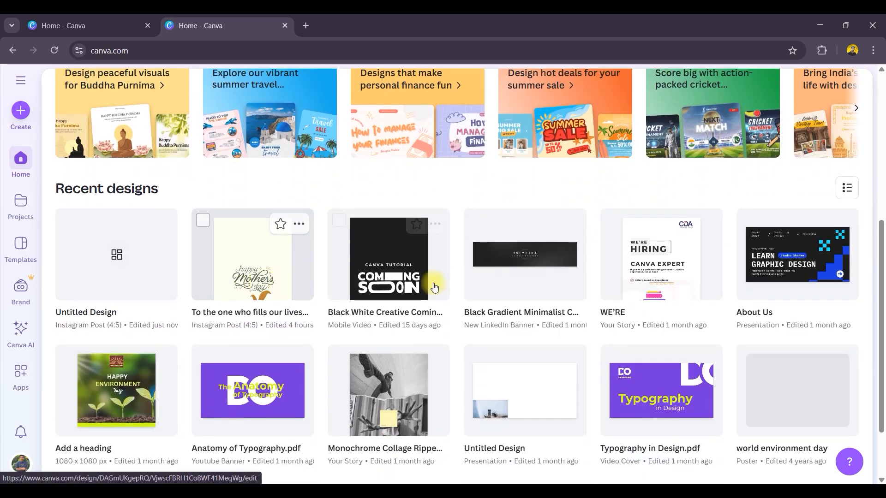
scroll(355, 379, down, 2)
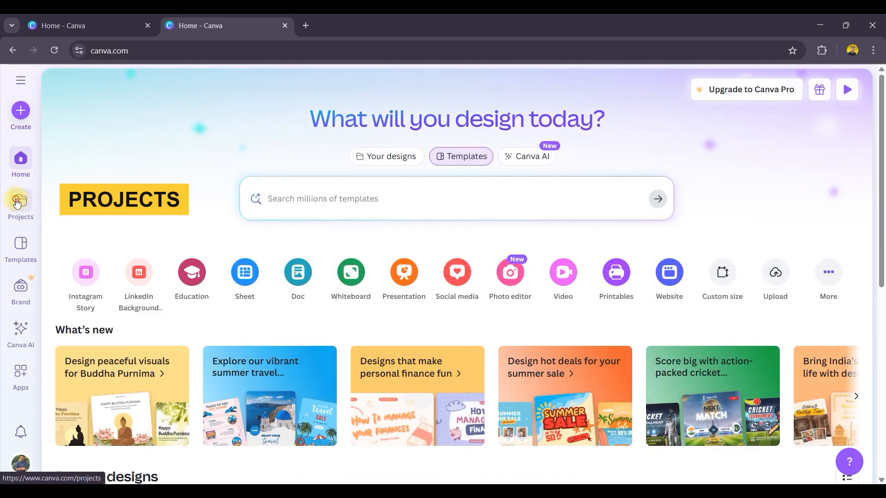
View the projects page filtered by folders, designs and images, and return to showing all items.
click(17, 203)
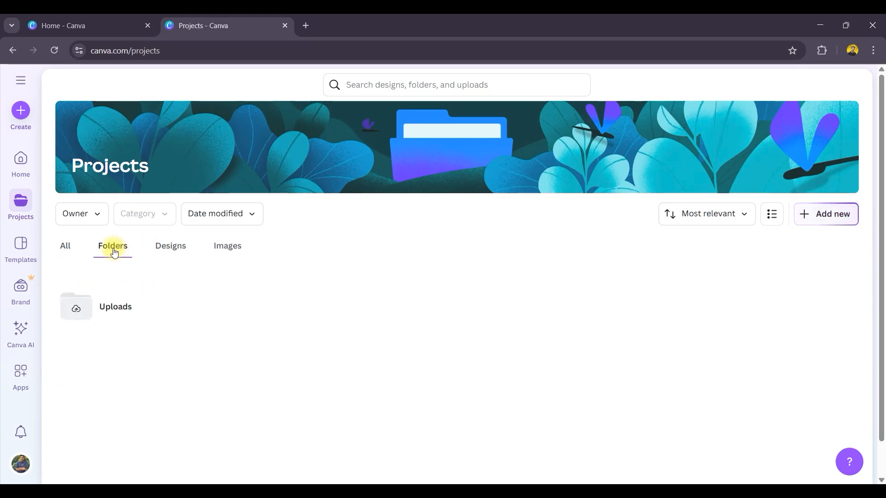
click(171, 246)
click(229, 245)
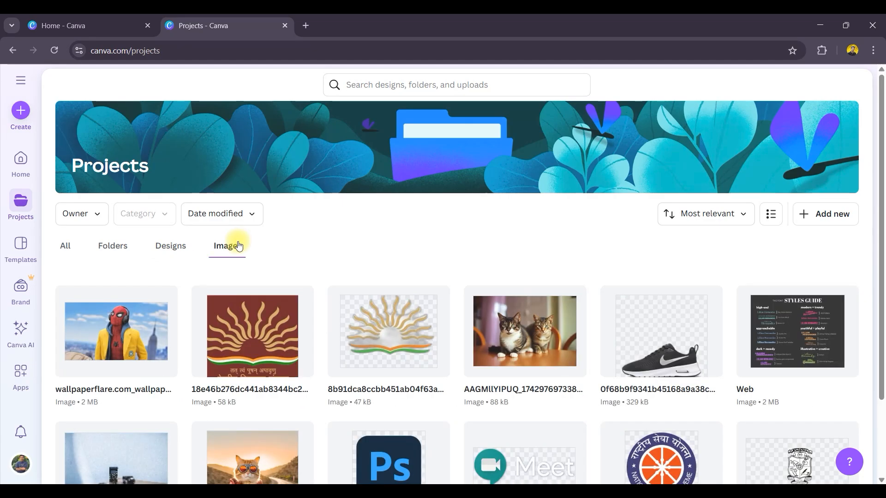
click(63, 245)
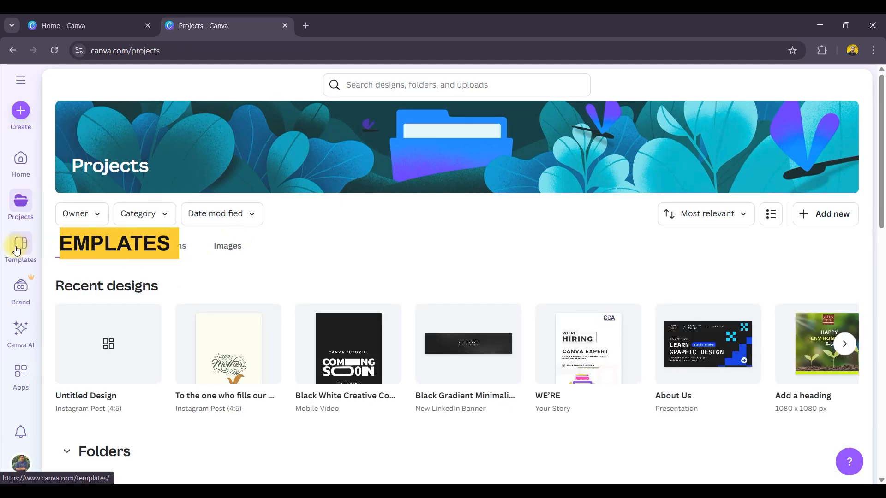
Browse the template library's Social Media category and look through its high quality templates.
click(17, 250)
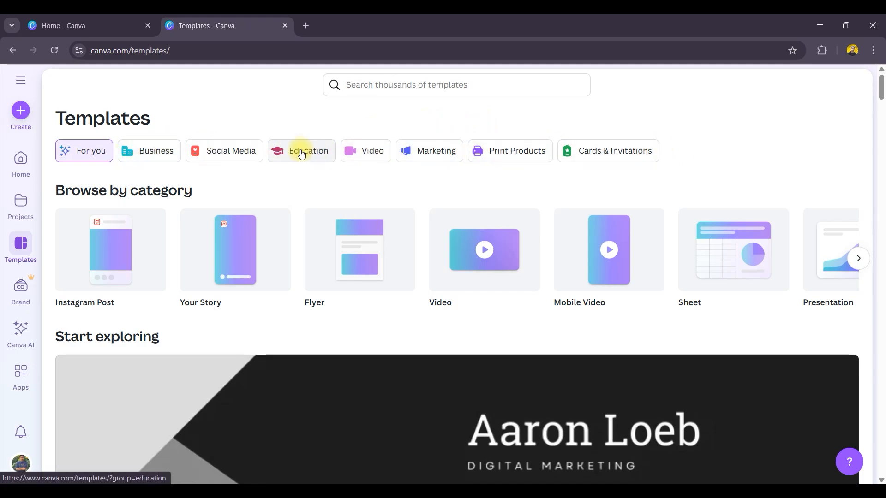
click(210, 148)
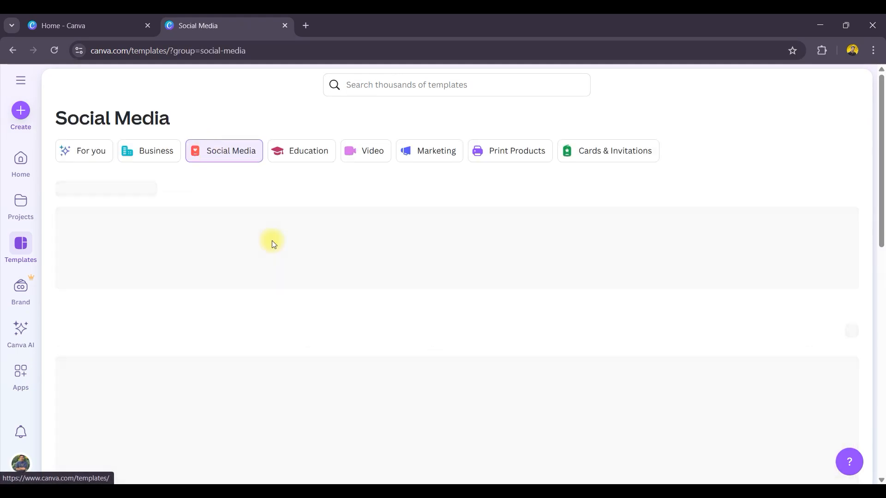
scroll(367, 357, down, 10)
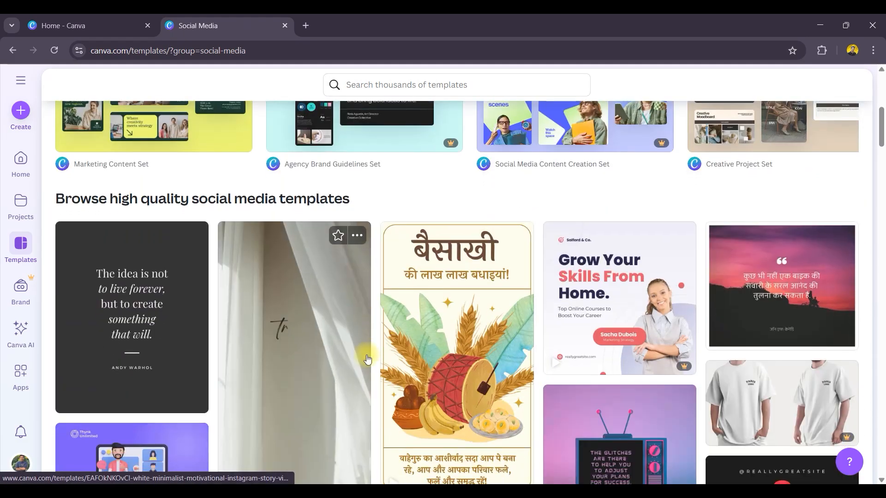
scroll(367, 359, down, 12)
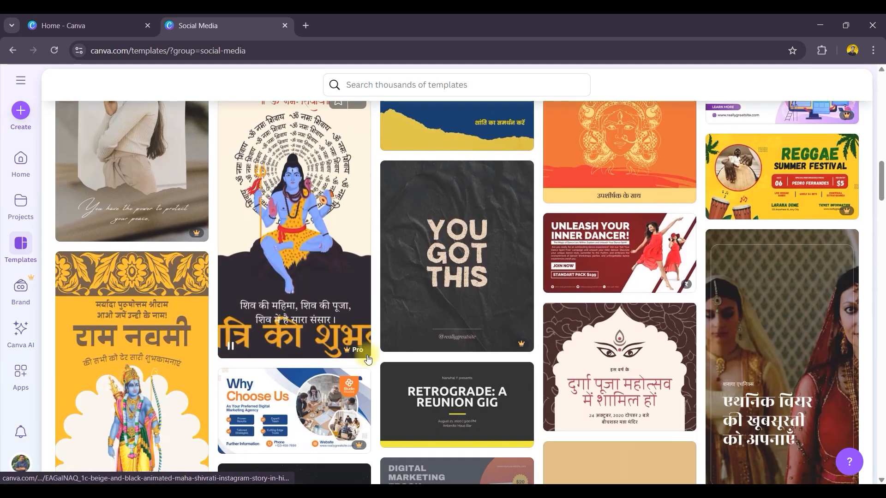
scroll(368, 359, down, 6)
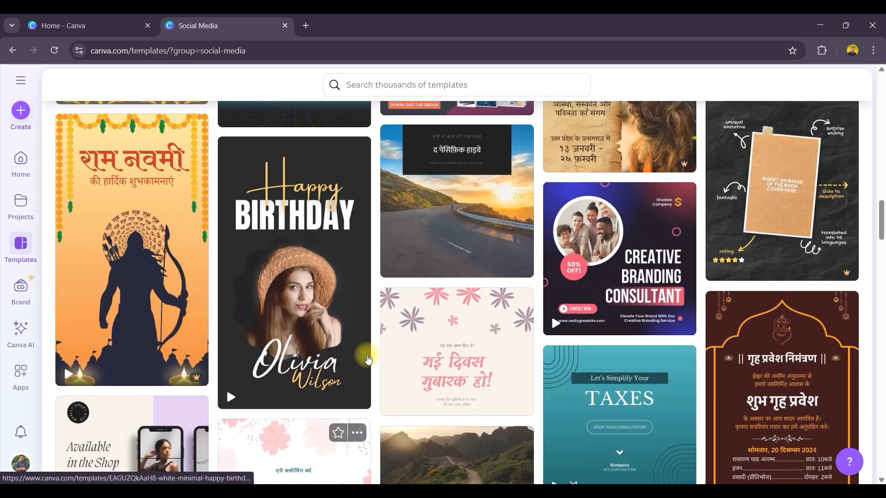
View the Brand Kits page and open Canva AI.
click(21, 288)
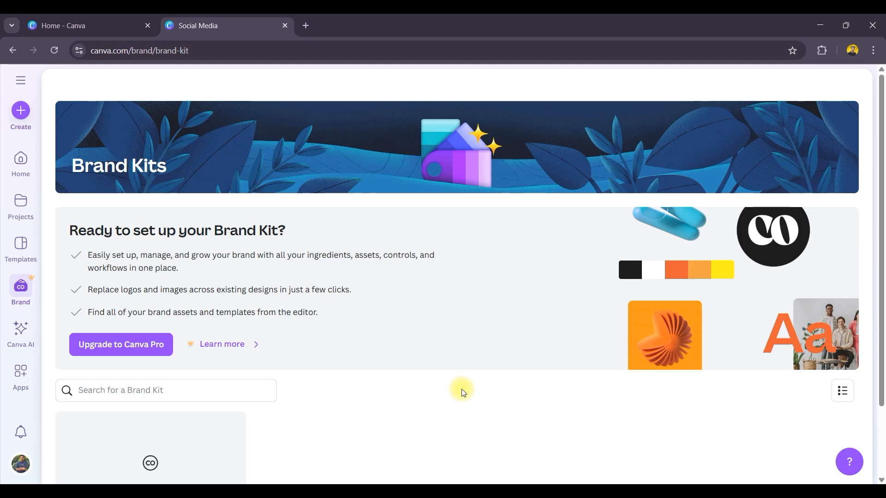
click(23, 331)
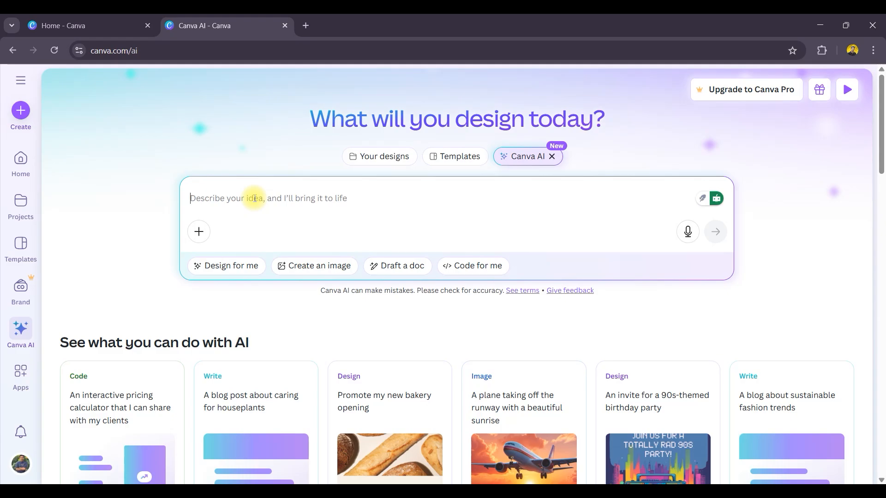
Open the Apps page and look through the Workplace essentials apps, including the top apps for teams.
click(23, 376)
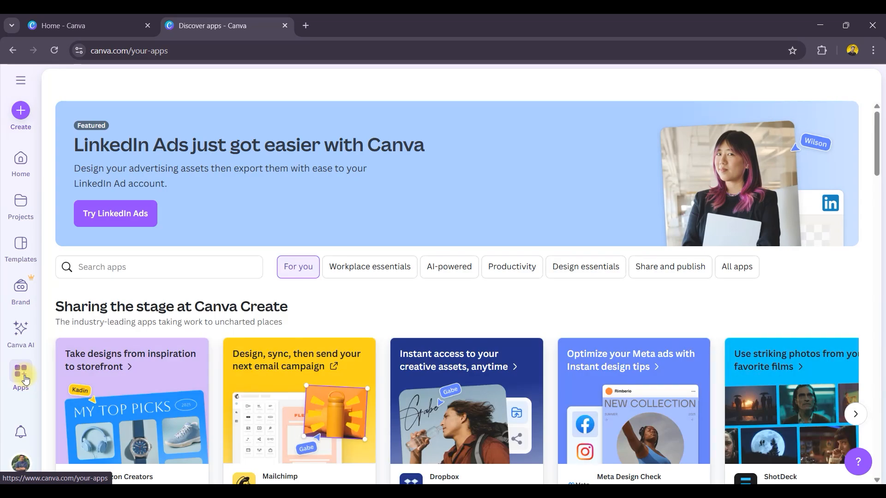
click(399, 273)
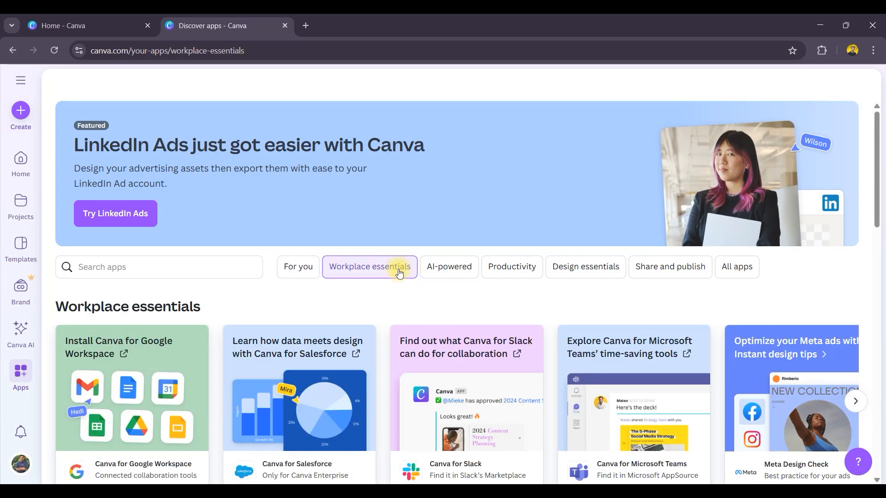
scroll(615, 380, down, 5)
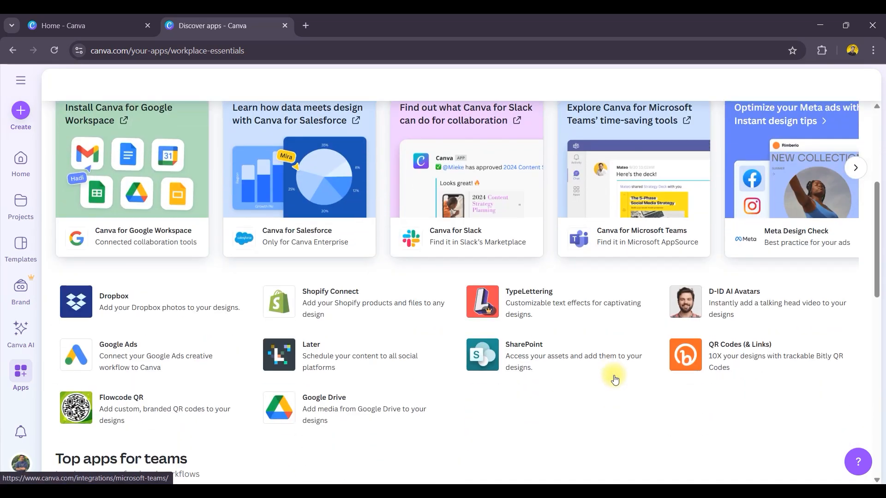
scroll(615, 379, down, 7)
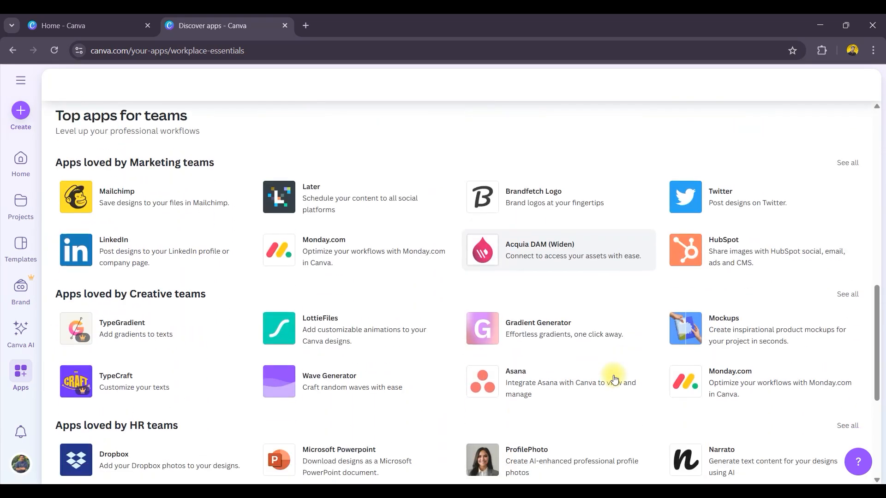
scroll(212, 267, down, 1)
scroll(549, 293, down, 4)
scroll(552, 295, up, 7)
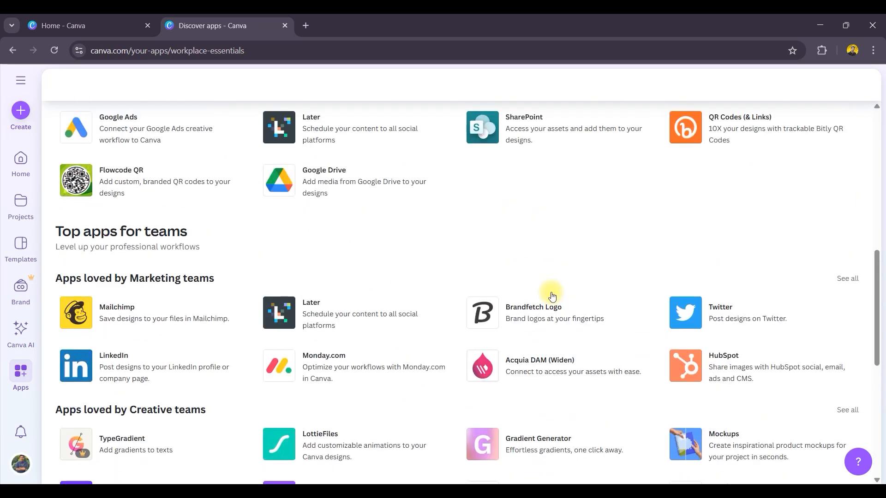
scroll(552, 296, up, 8)
Browse the AI-powered apps category and return to the category choices.
click(442, 267)
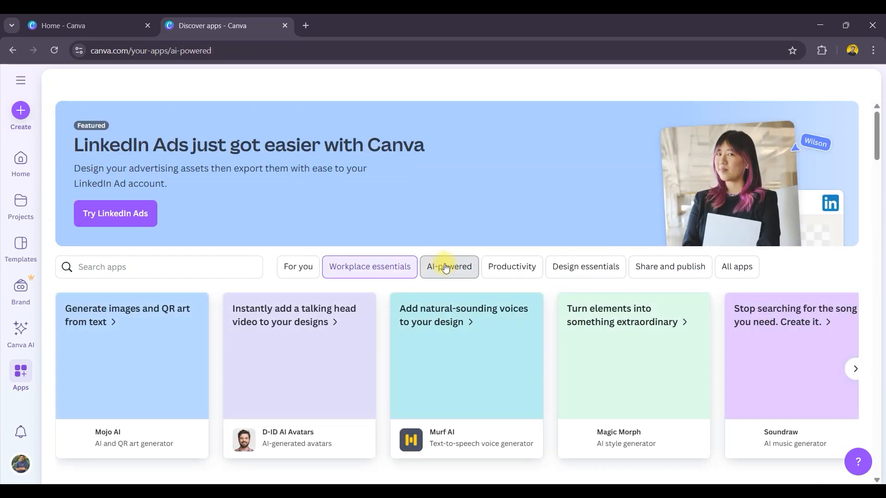
scroll(571, 332, down, 4)
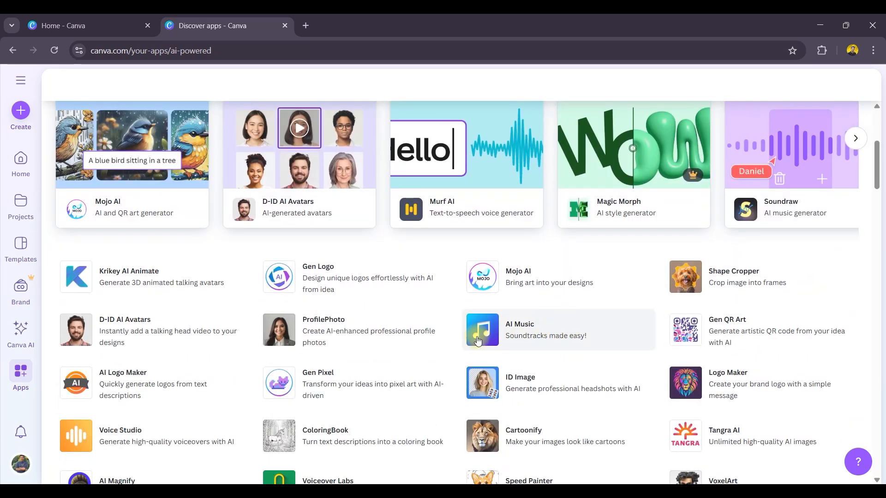
scroll(568, 337, down, 3)
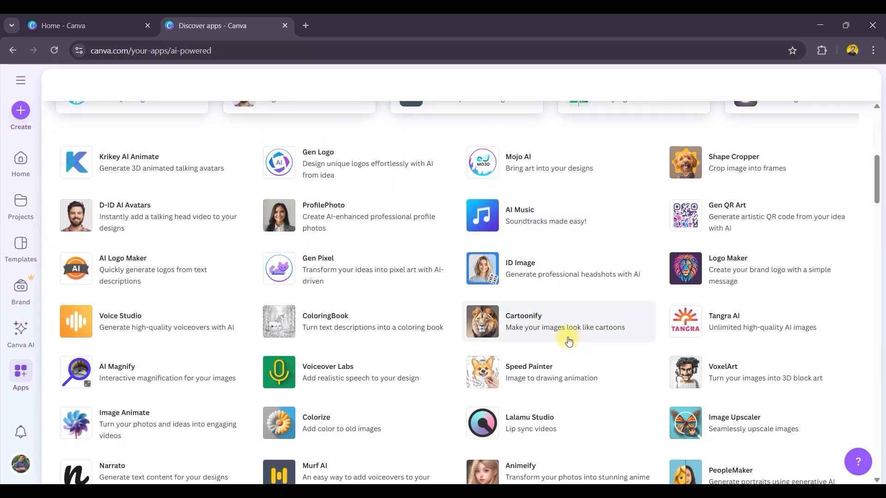
scroll(568, 340, up, 8)
View the Productivity, Design essentials, and Share and publish app categories in turn.
click(534, 271)
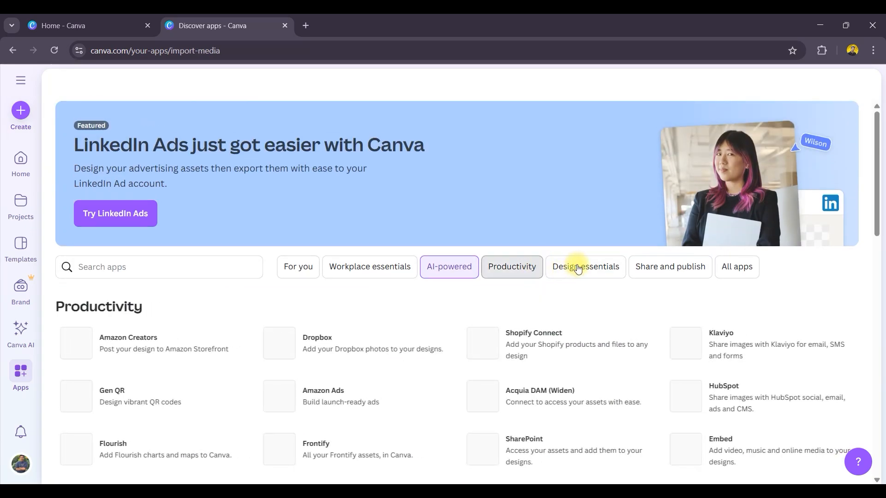
click(597, 267)
click(656, 268)
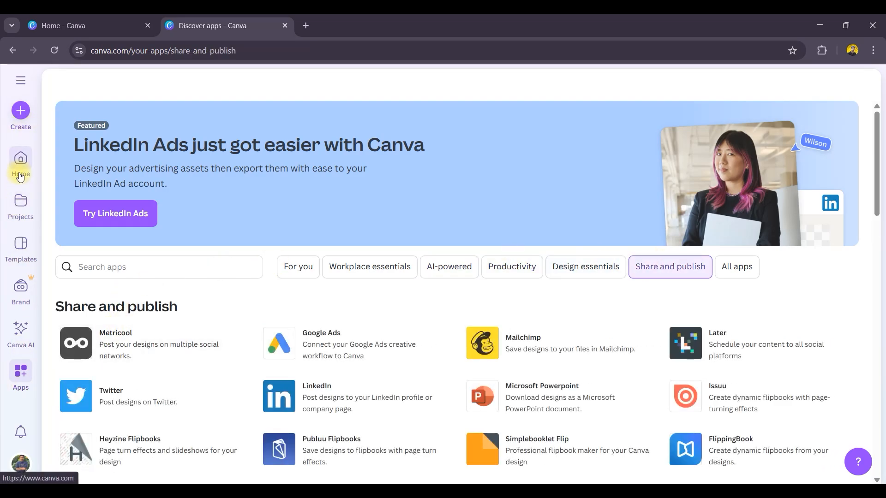
Create a new blank Instagram Post (4:5) design.
click(19, 111)
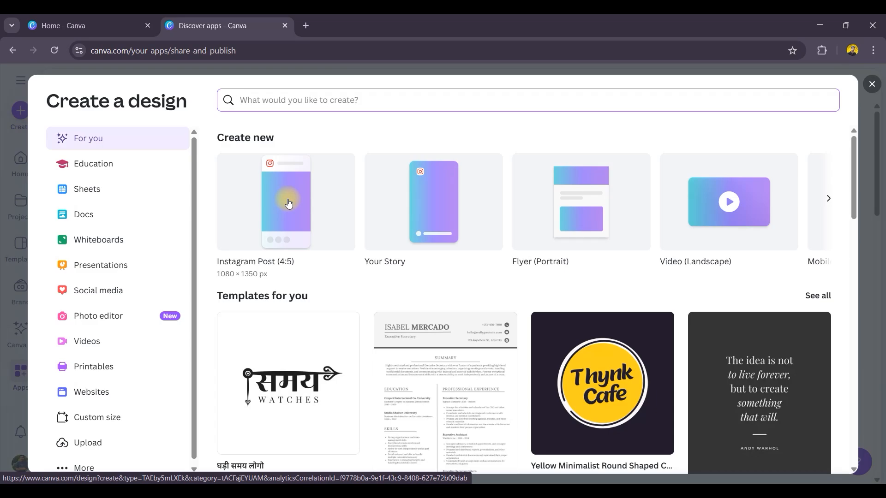
click(289, 203)
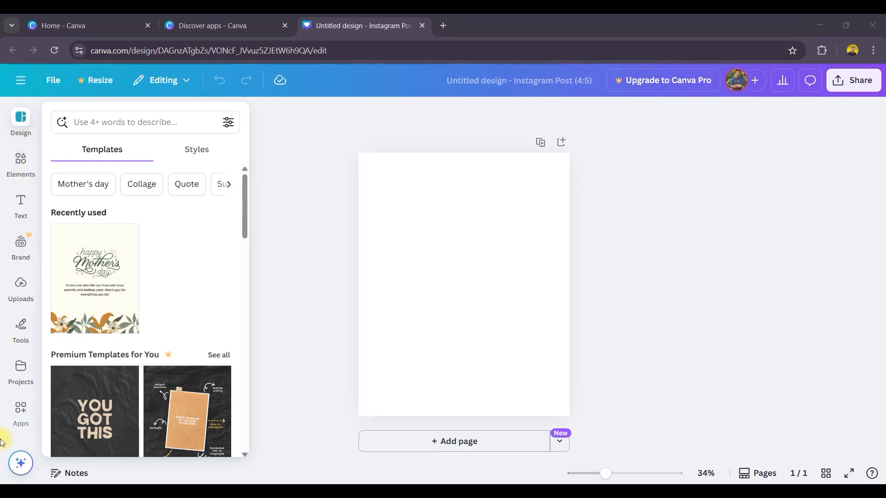
View the styles offered for the blank design and return to its templates.
click(20, 118)
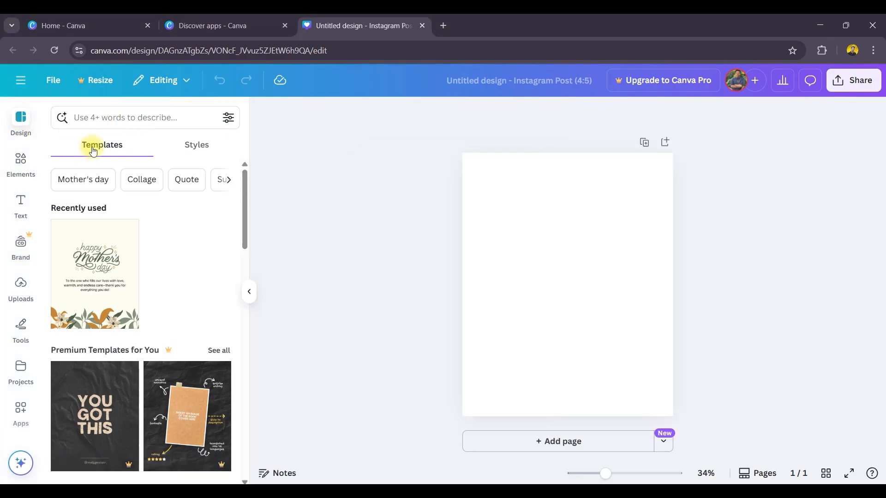
click(206, 150)
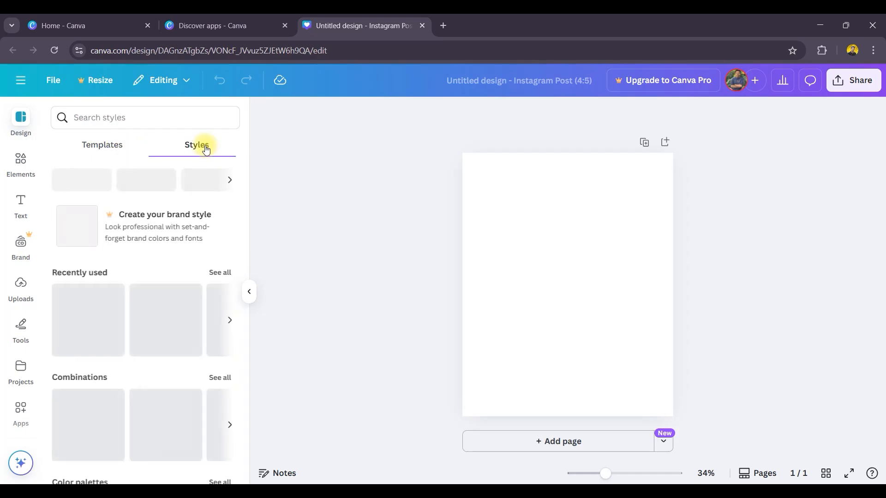
click(108, 151)
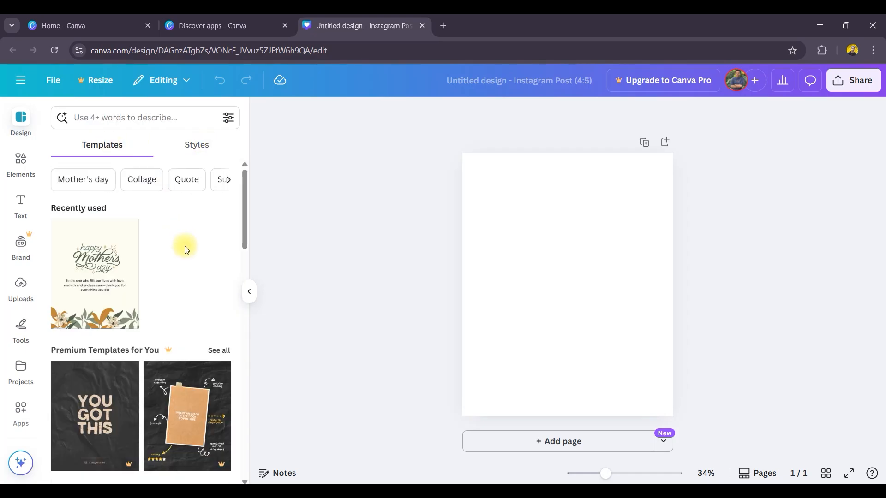
Search the design templates for "childrens day".
click(115, 119)
text(ch)
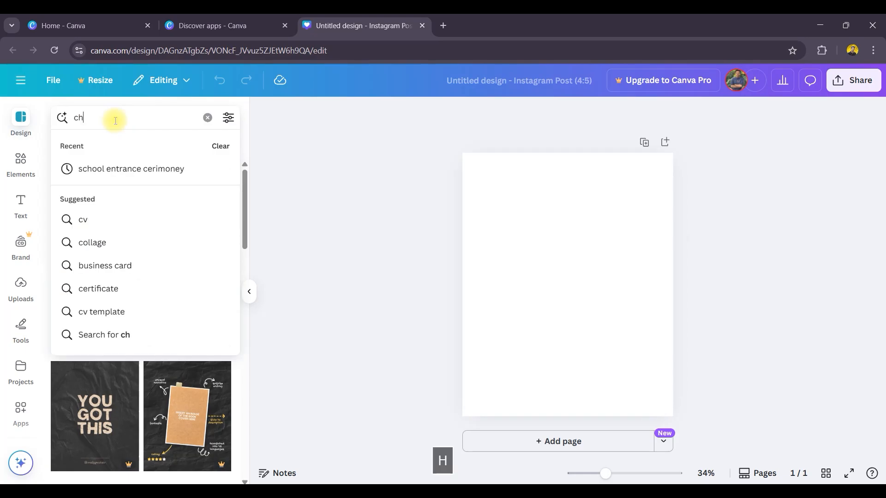
text(ildrens)
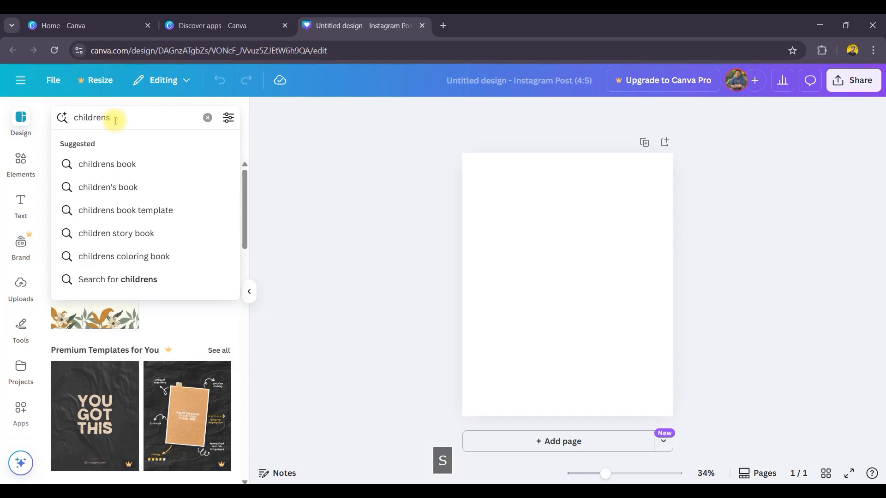
click(101, 233)
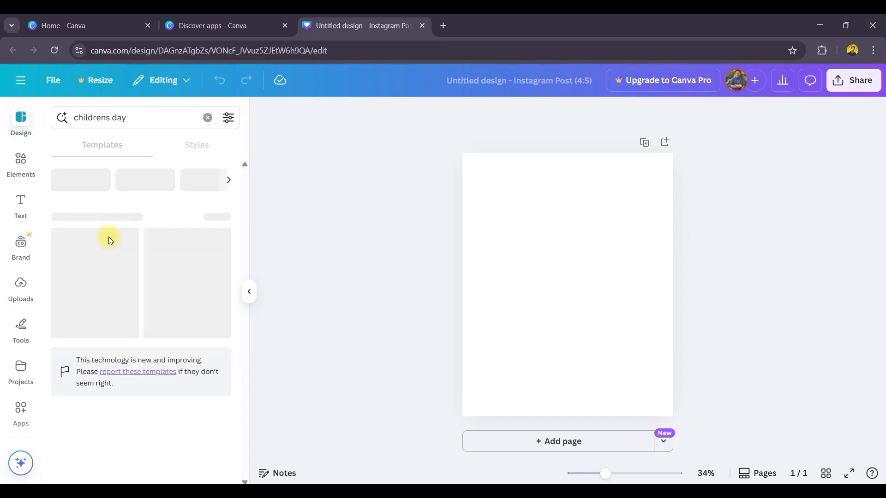
Look through the found templates and apply the World Children's Day one with children dancing on a meadow to the blank page.
scroll(183, 264, down, 4)
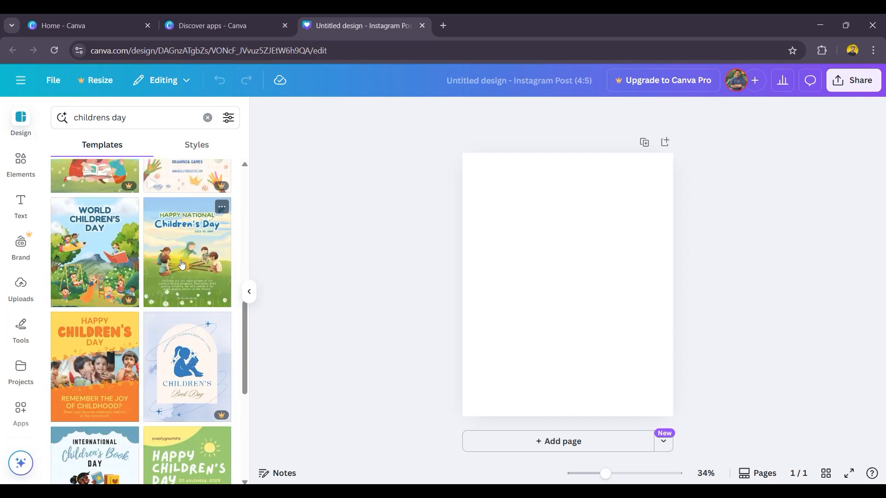
scroll(182, 265, down, 4)
scroll(181, 260, up, 8)
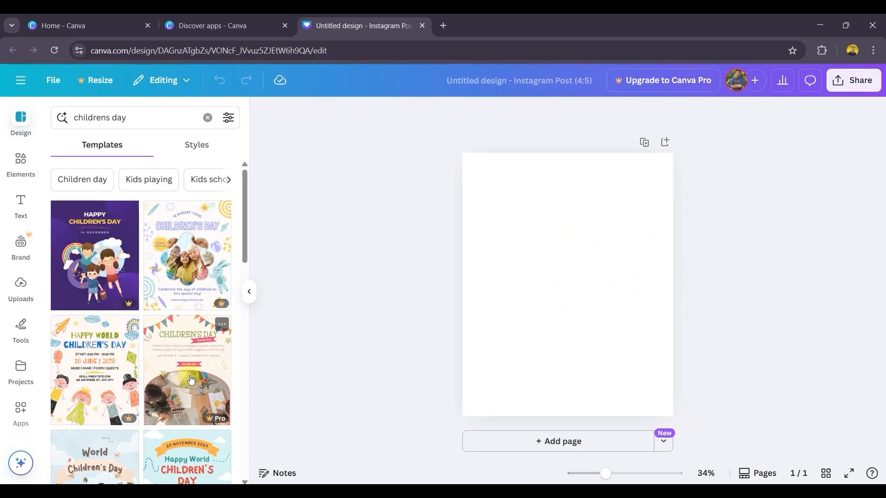
scroll(138, 276, down, 3)
scroll(196, 345, down, 3)
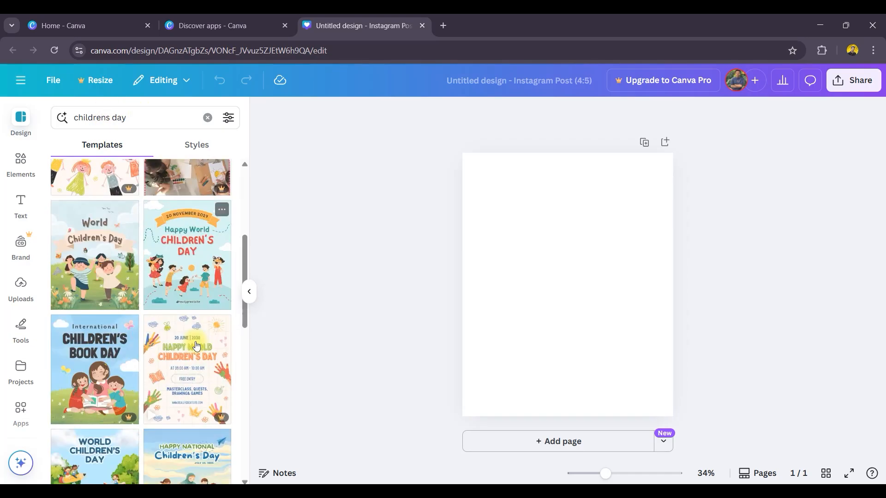
scroll(196, 346, up, 1)
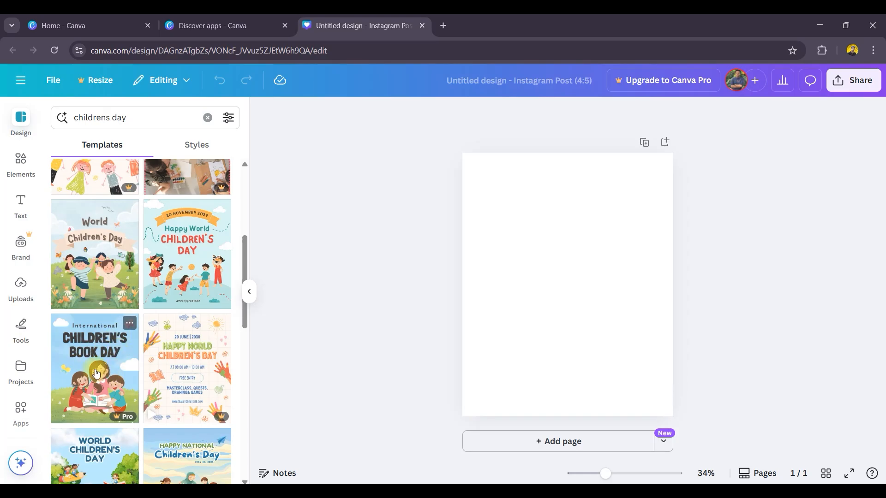
click(99, 257)
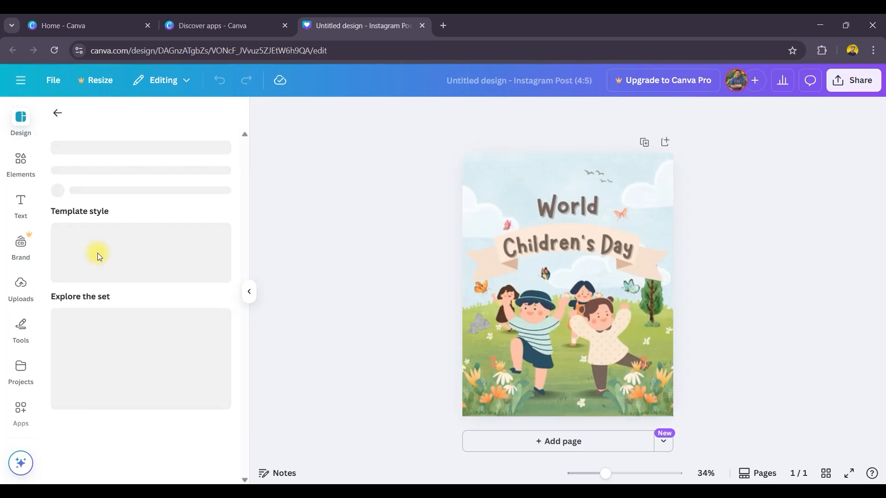
Inspect the template's parts by selecting its background and the "Children's Day" text, and clear the selection without editing.
click(630, 312)
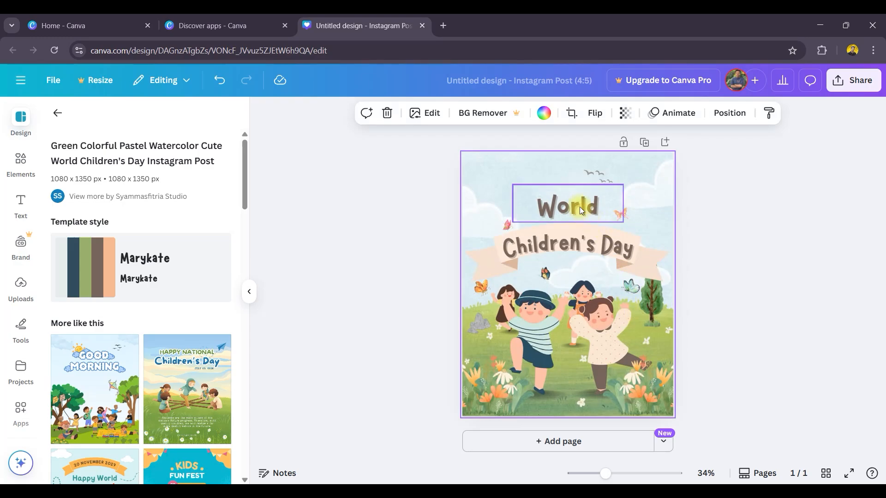
double_click(578, 249)
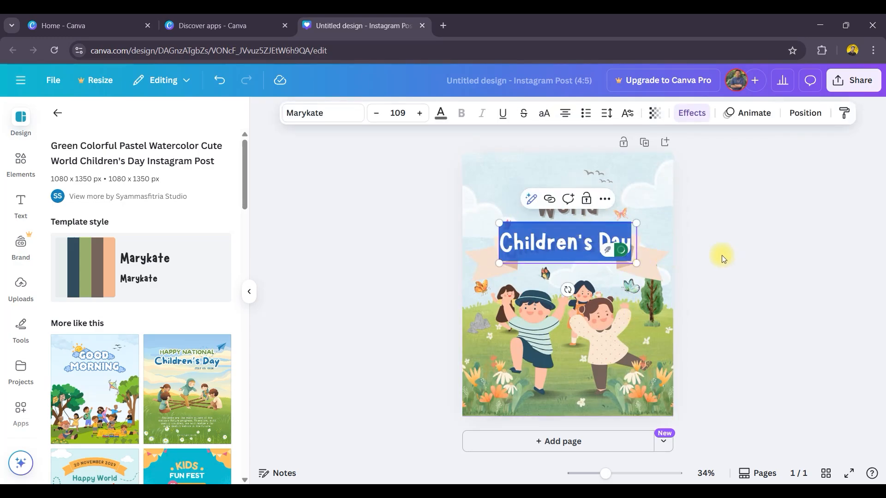
click(693, 205)
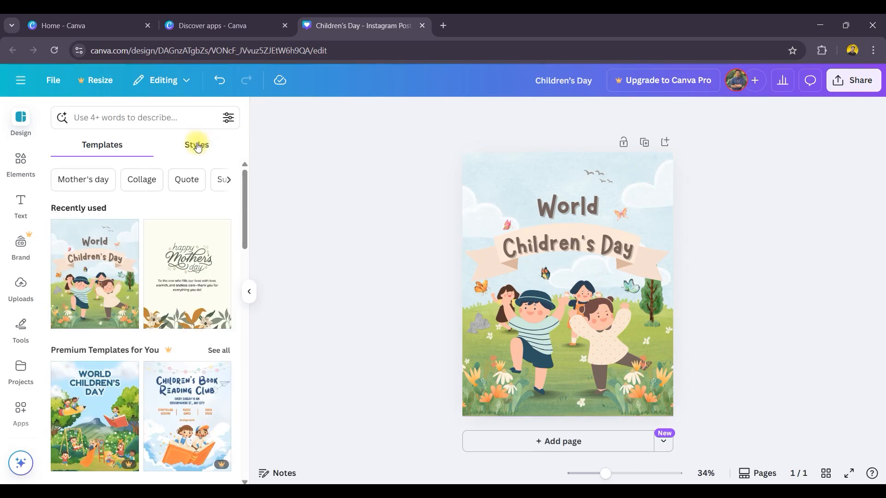
Browse the style combinations and apply the black, red and white Cardo and Didact Gothic combination to the design.
click(197, 146)
scroll(175, 239, down, 2)
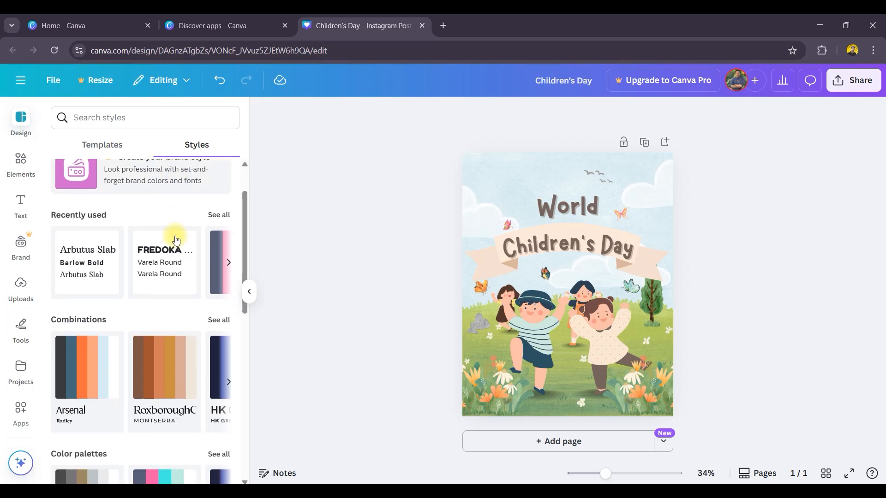
scroll(175, 239, down, 1)
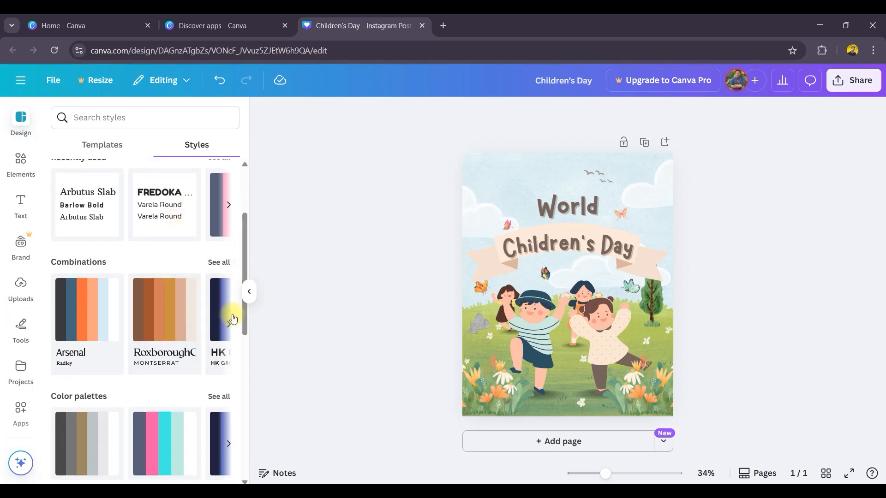
click(497, 197)
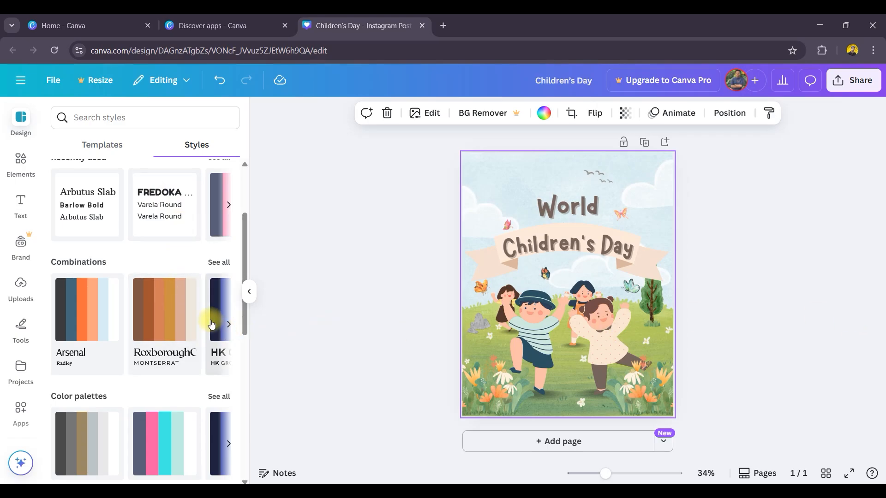
scroll(215, 322, down, 1)
click(229, 266)
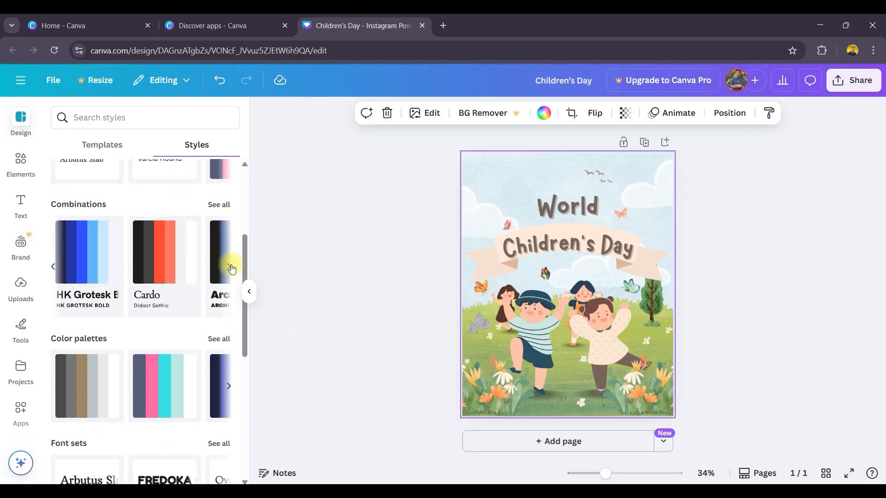
click(147, 255)
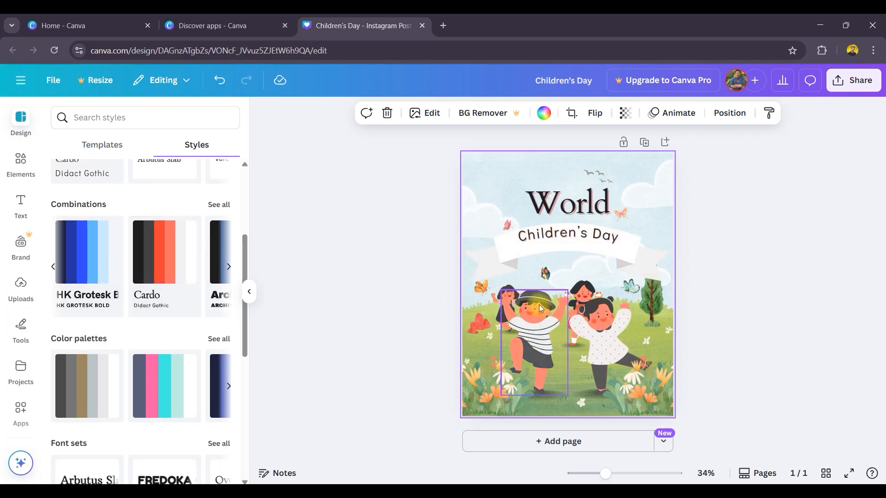
Apply the Fredoka and Varela Round font set to the design, and view the recent design styles and image palettes.
scroll(152, 297, up, 1)
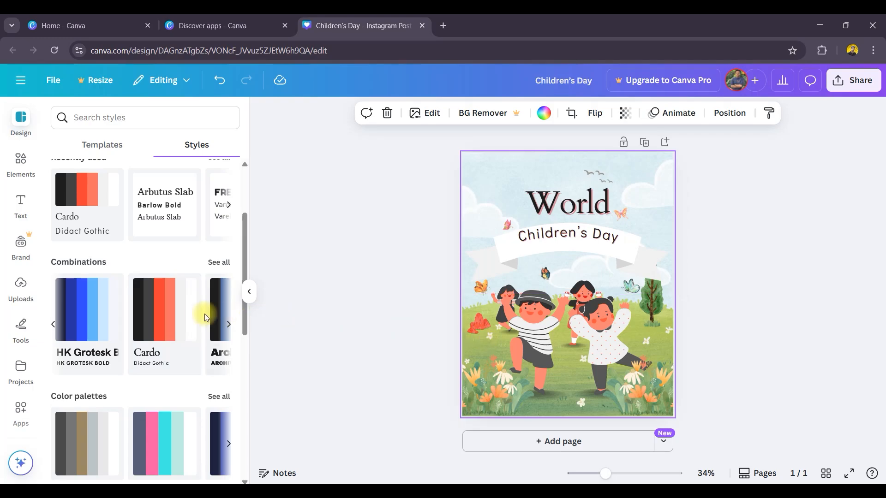
scroll(188, 316, down, 5)
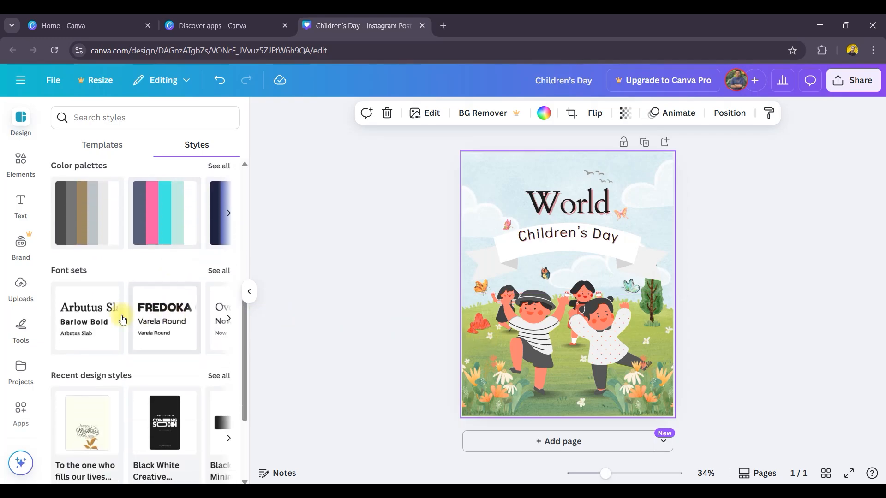
click(159, 313)
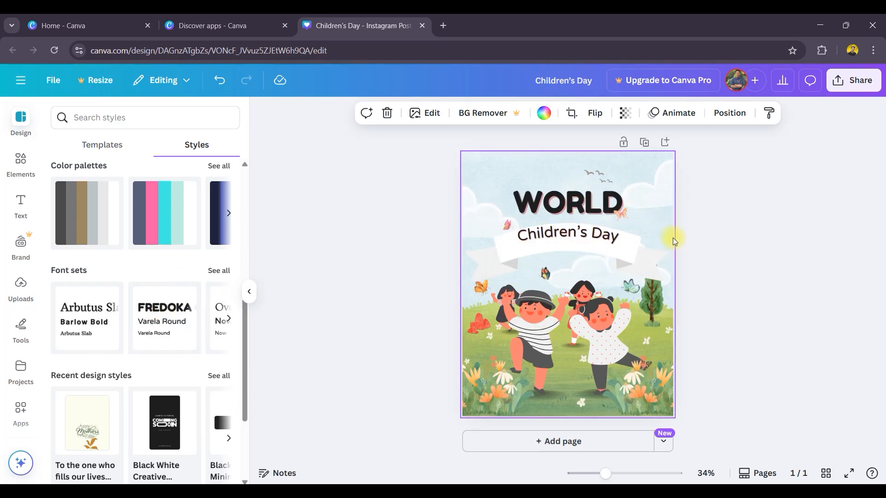
scroll(203, 315, down, 1)
scroll(203, 315, down, 5)
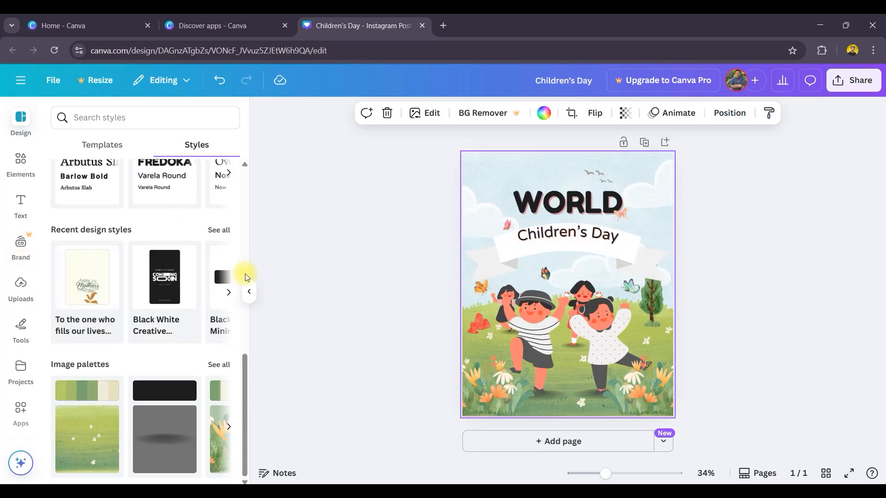
Filter the design styles by the "Bright" keyword and look through its combinations, color palettes and font sets.
mouse_move(189, 291)
scroll(193, 258, up, 7)
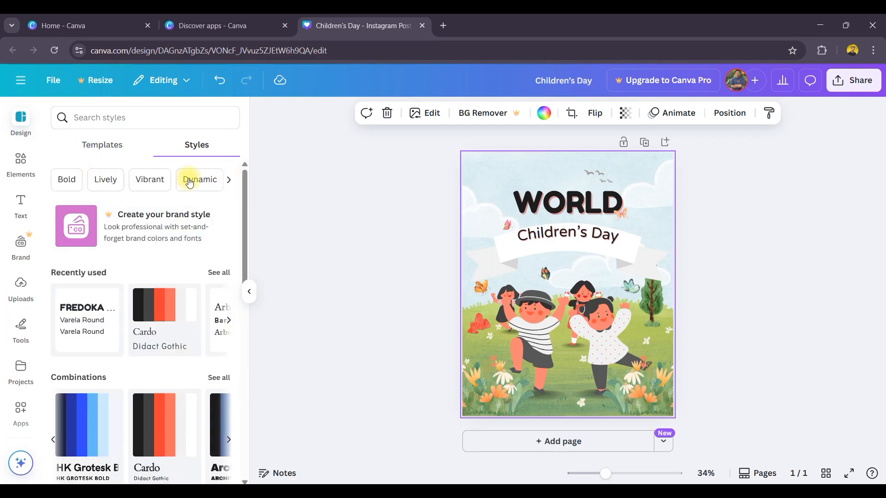
click(228, 180)
click(210, 183)
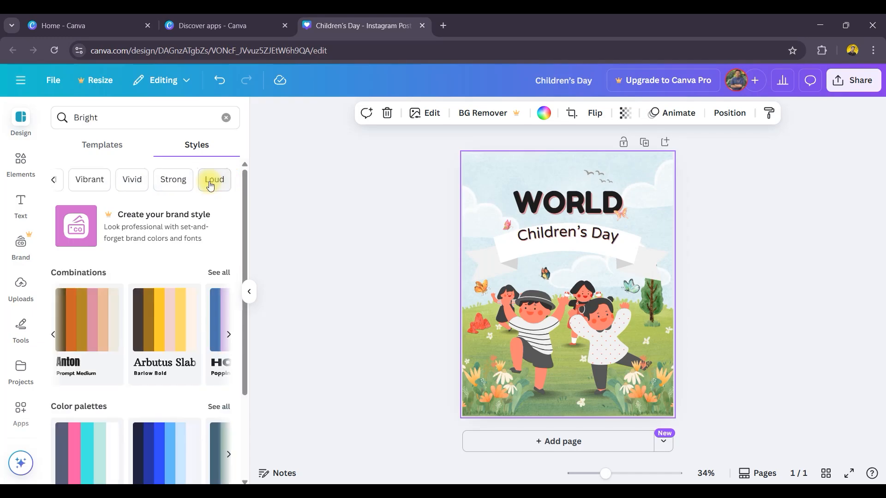
scroll(169, 379, down, 3)
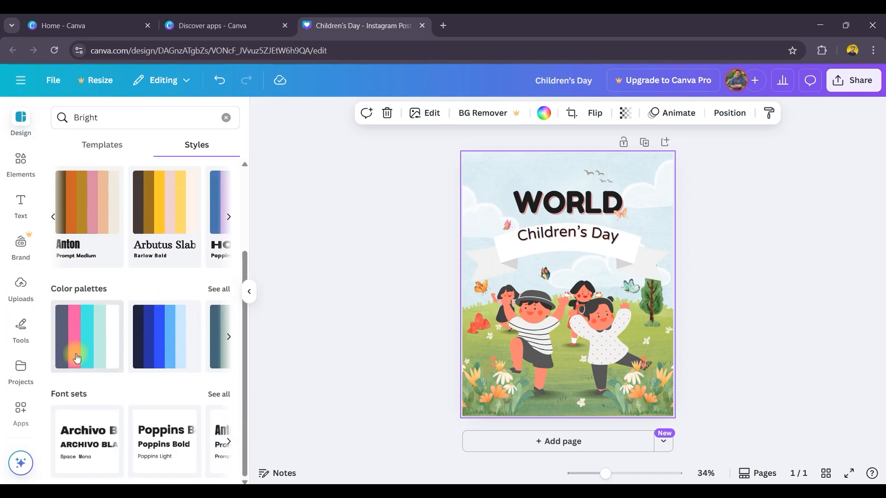
scroll(185, 344, up, 3)
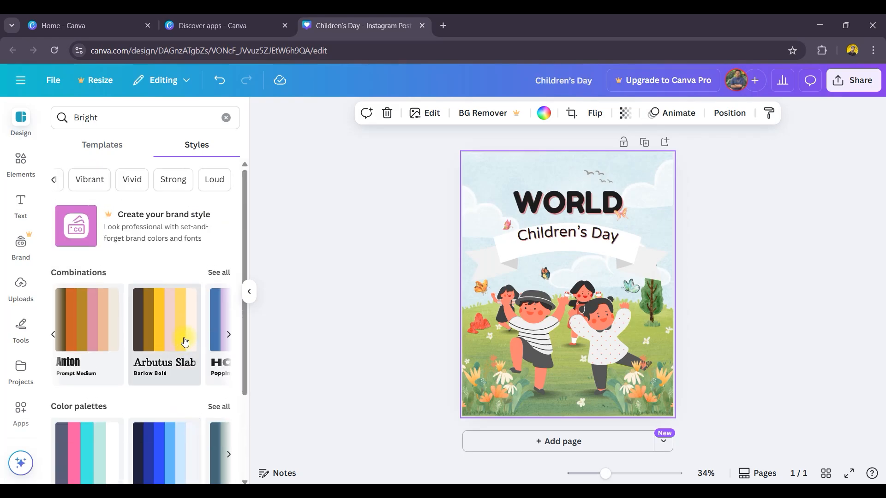
Open the elements library and inspect the two front dancing children on the page by selecting each, clearing the selection without editing.
click(18, 161)
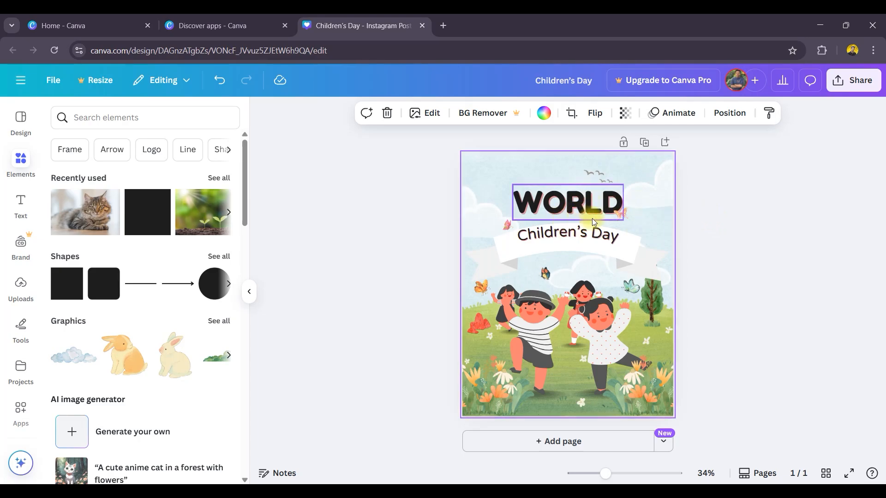
click(606, 346)
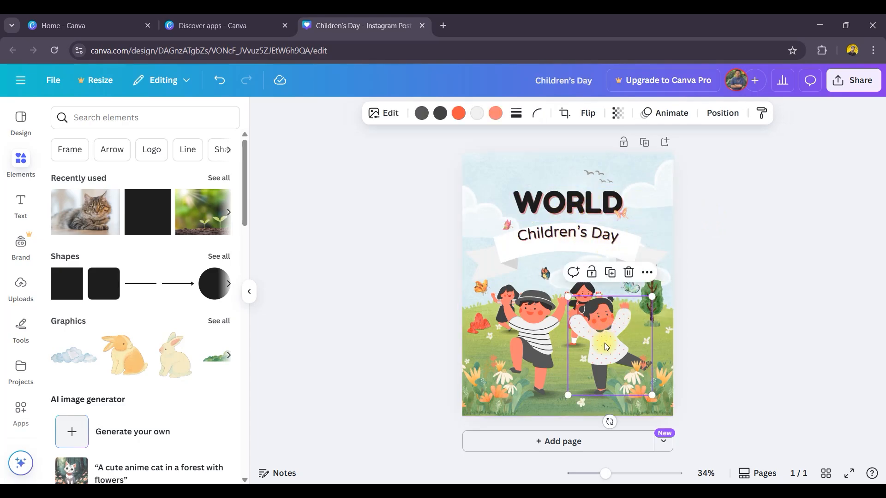
click(516, 331)
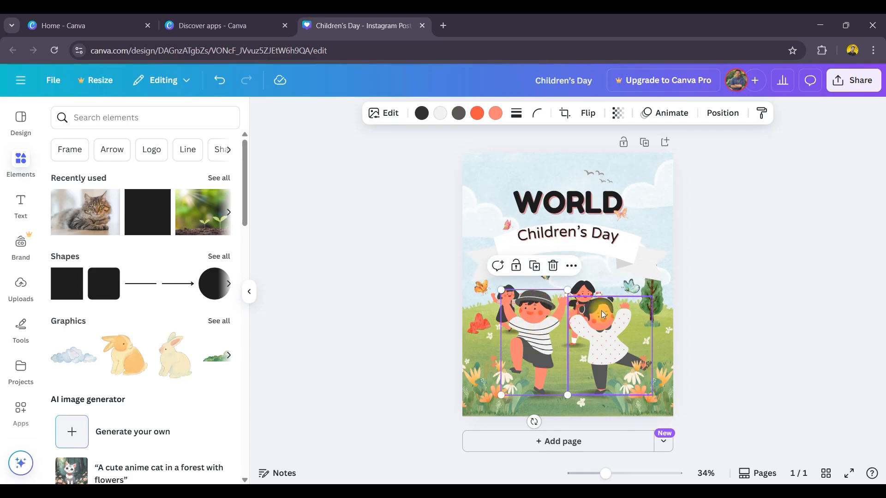
click(706, 259)
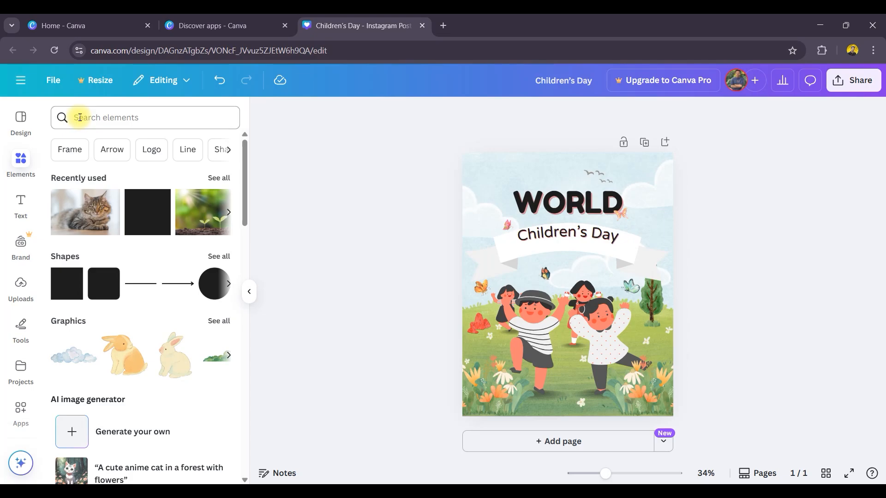
Look through the recent element searches and the browsable element categories, from shapes and graphics down to mockups.
click(137, 119)
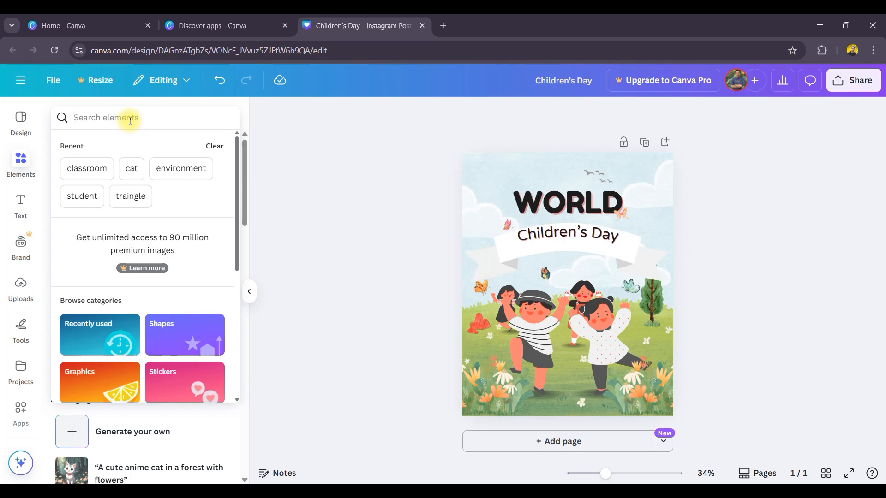
scroll(149, 274, down, 4)
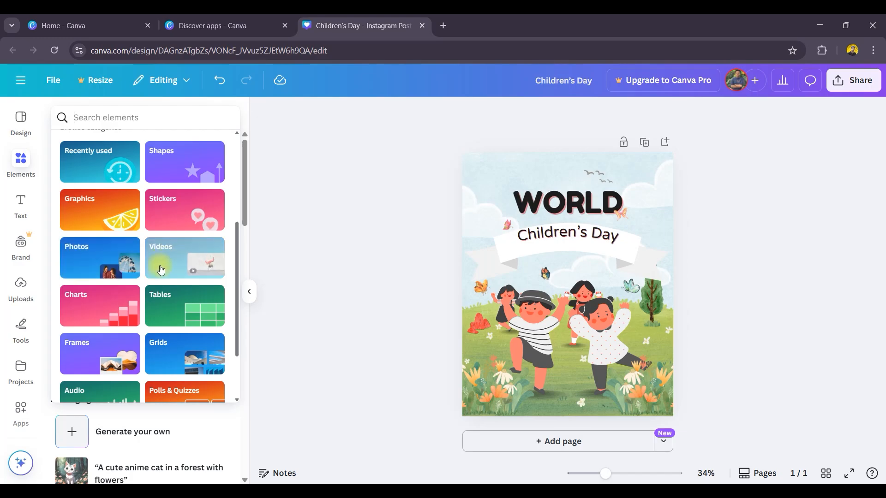
scroll(145, 314, down, 2)
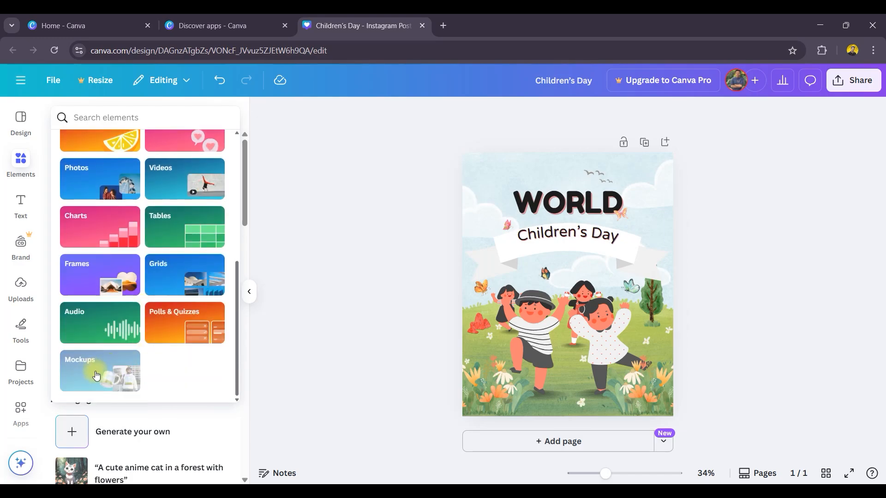
scroll(154, 355, up, 5)
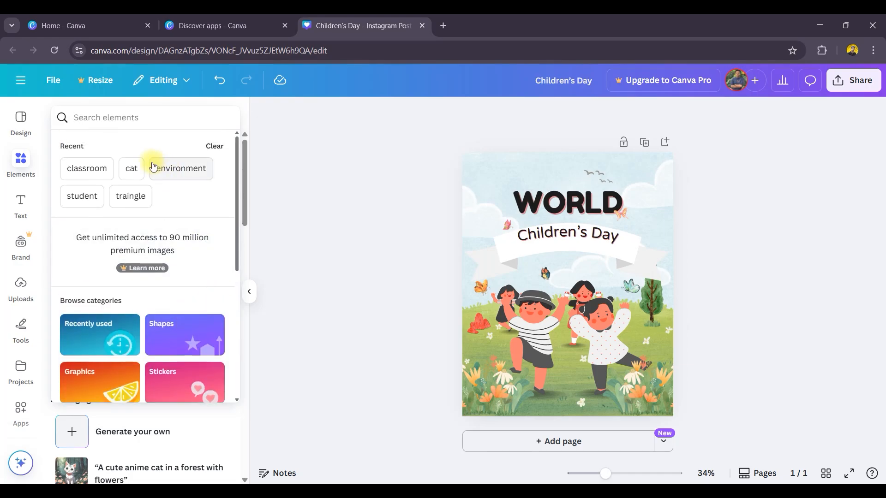
Search the elements for "student" and compare the graphics, photos and videos found, returning to the photos.
click(111, 111)
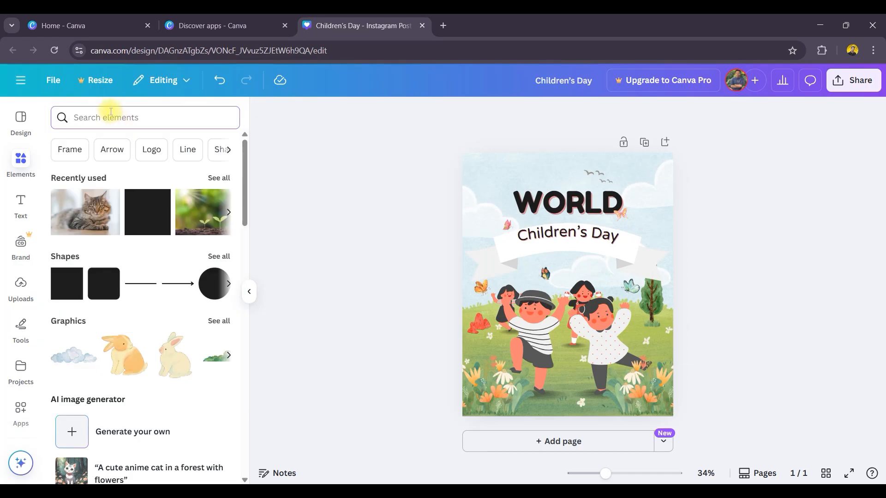
text(student)
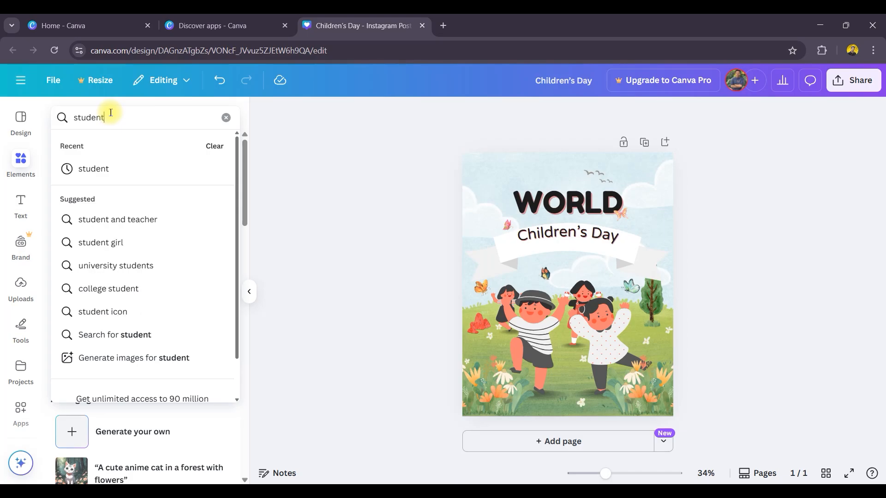
key(Return)
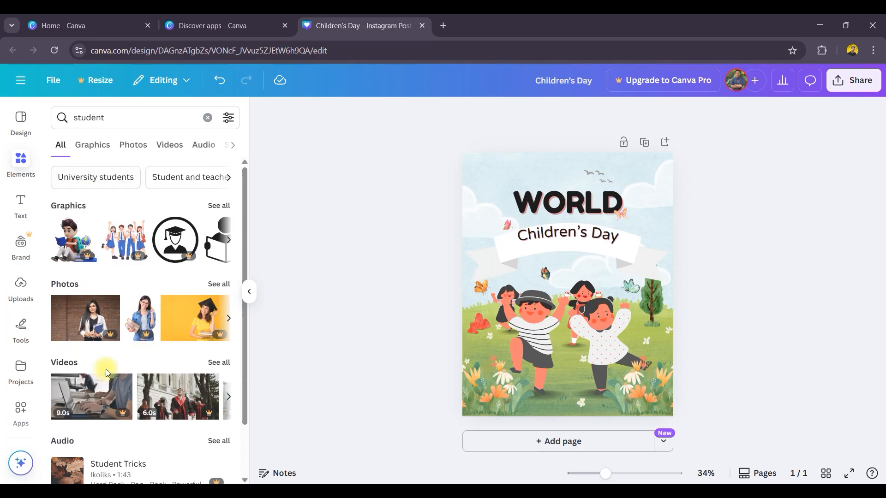
click(90, 145)
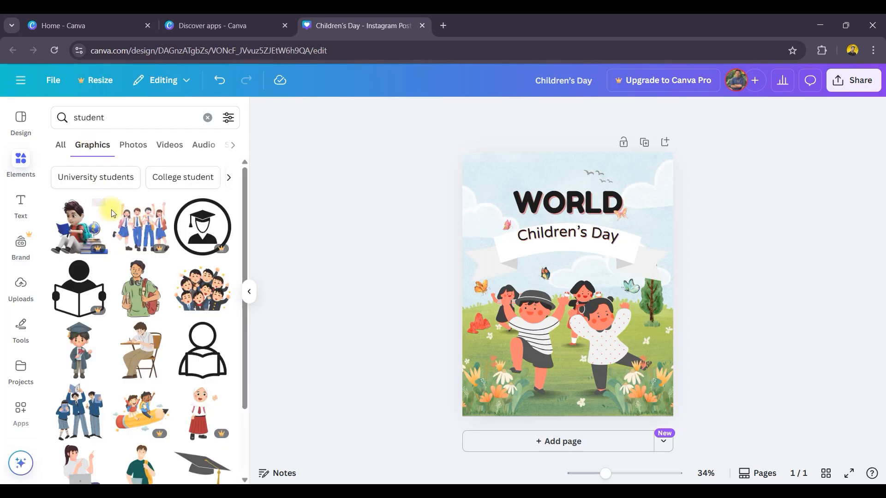
click(126, 145)
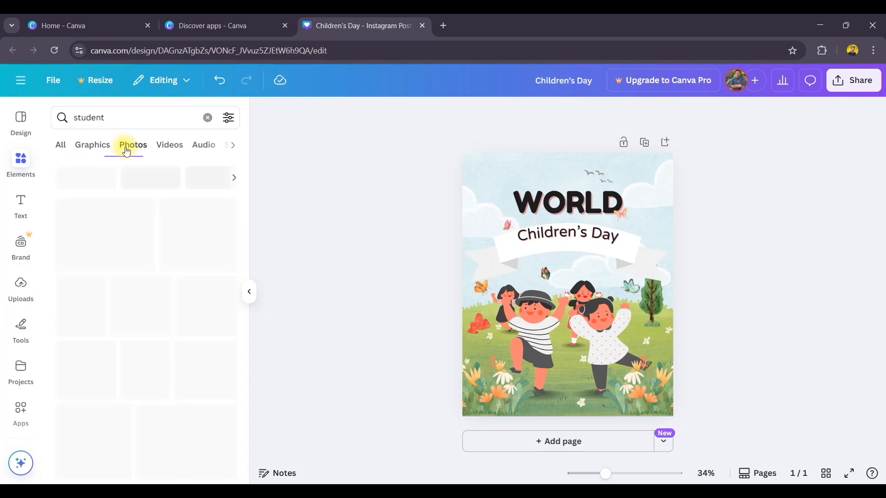
click(167, 145)
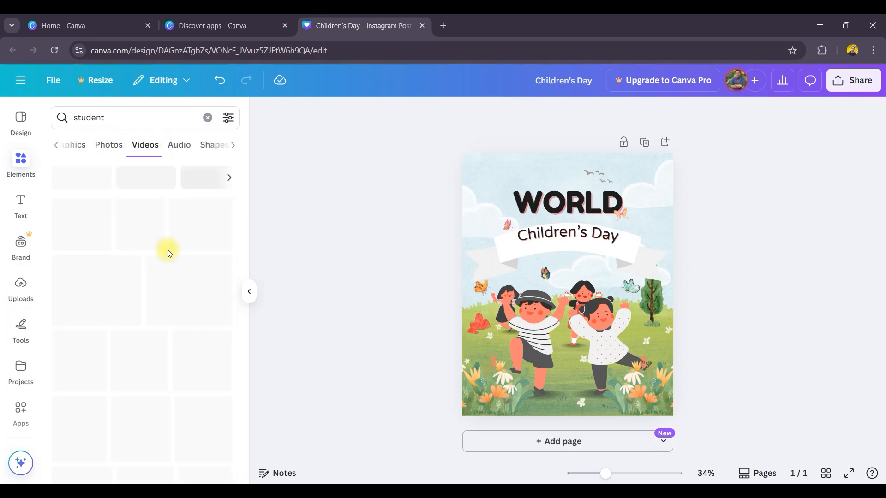
click(110, 145)
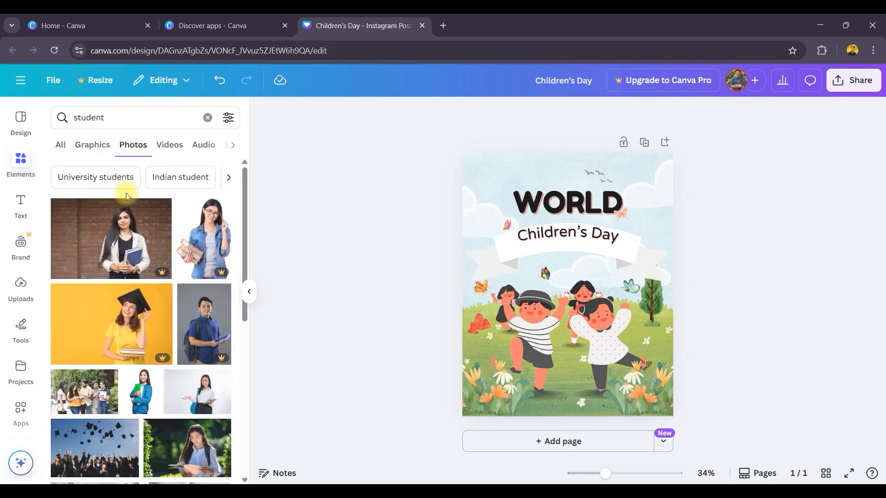
Insert the photo of the student in blue holding a green folder, shrink it and place it over the girl in the dotted top.
scroll(180, 340, down, 1)
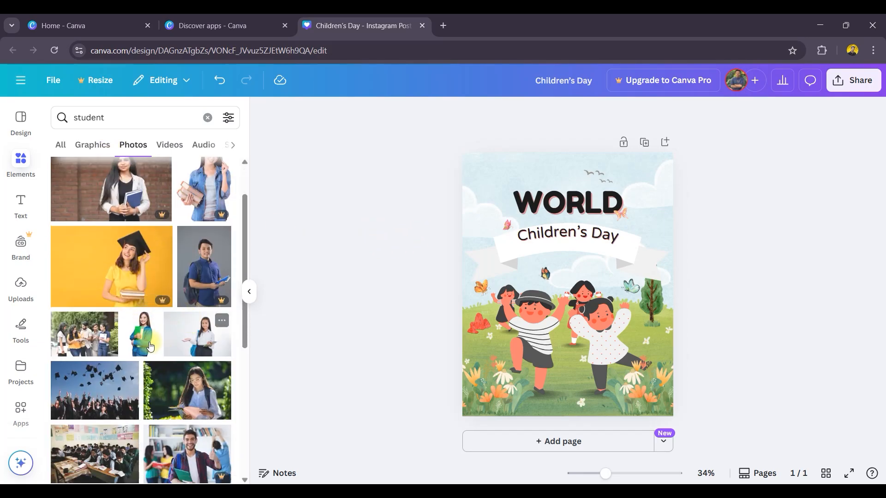
click(137, 350)
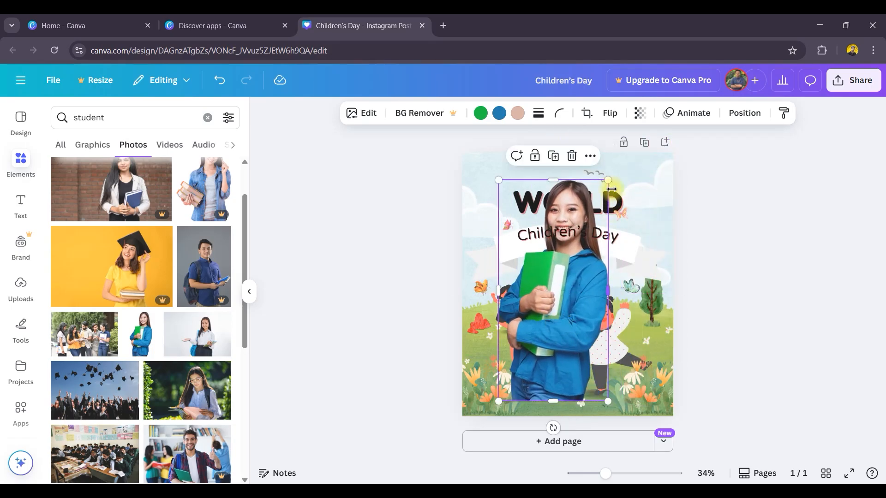
drag(609, 180, 567, 278)
drag(535, 341, 597, 344)
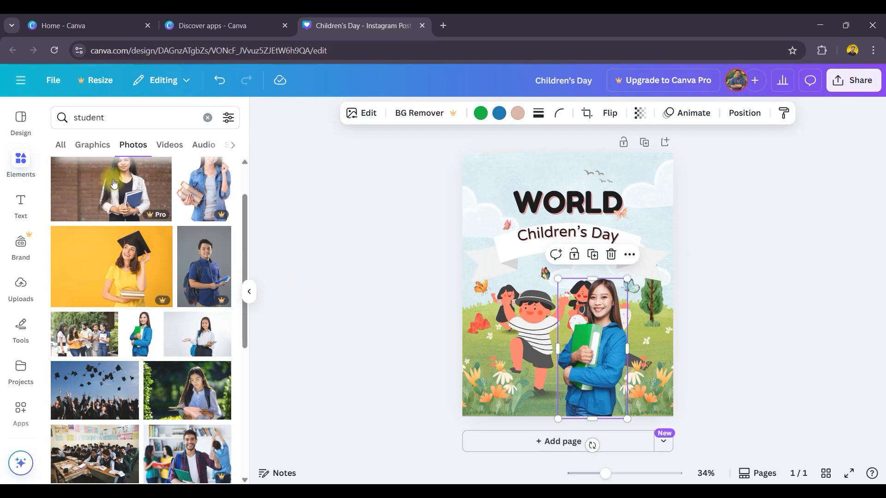
Delete the inserted student photo from the page.
click(446, 268)
click(610, 364)
key(BackSpace)
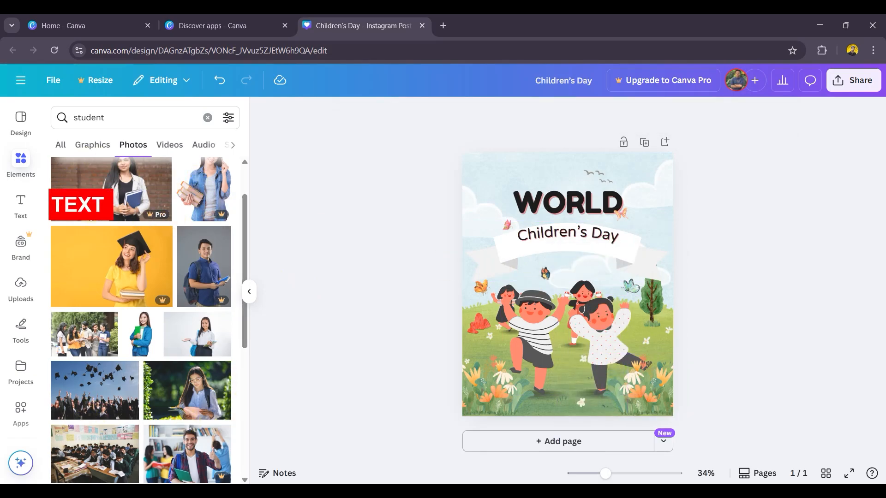
Add a new text box to the page with the sample text "JSDHGFJWBJEBCJEBEBVHEW".
click(20, 203)
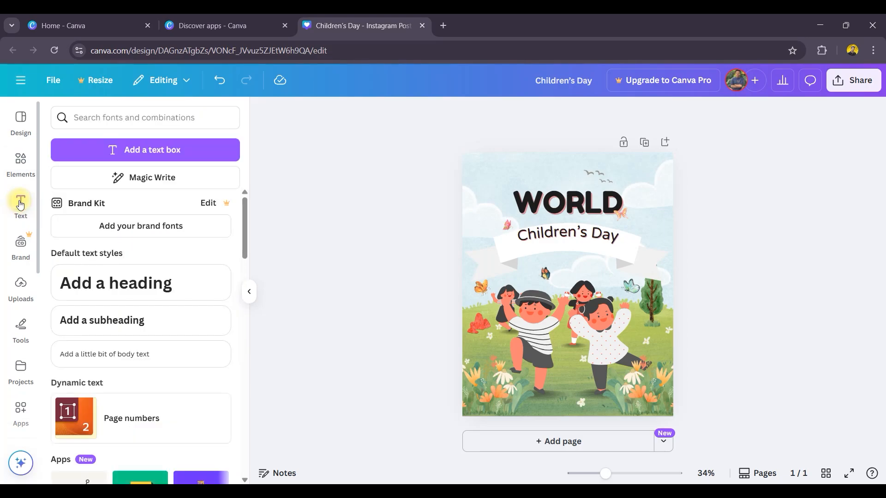
click(140, 151)
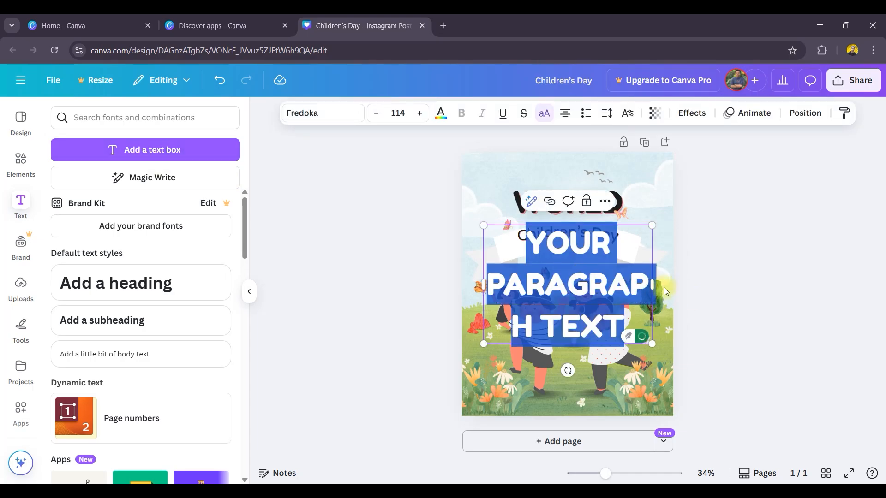
text(JSDHGFJWBJEBCJEDEBVHEW)
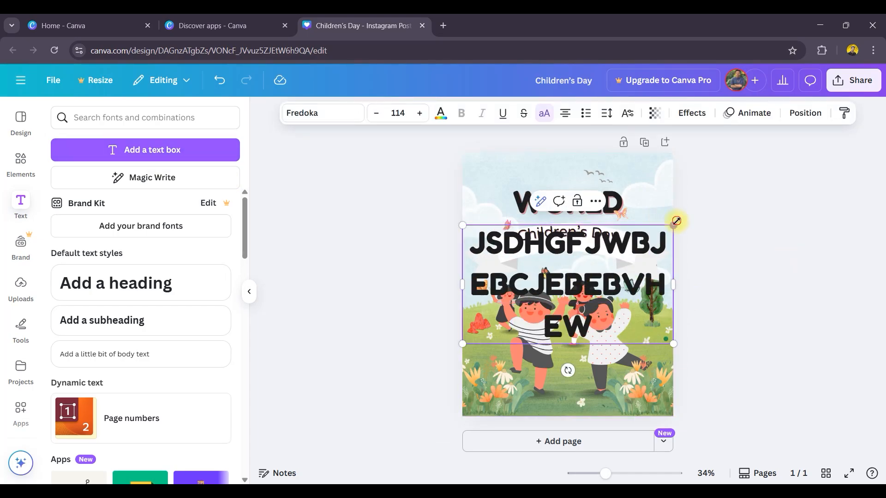
Shrink the sample text to font size 56 and move it over the lower part of the dancing children.
drag(673, 226, 573, 286)
drag(512, 287, 579, 351)
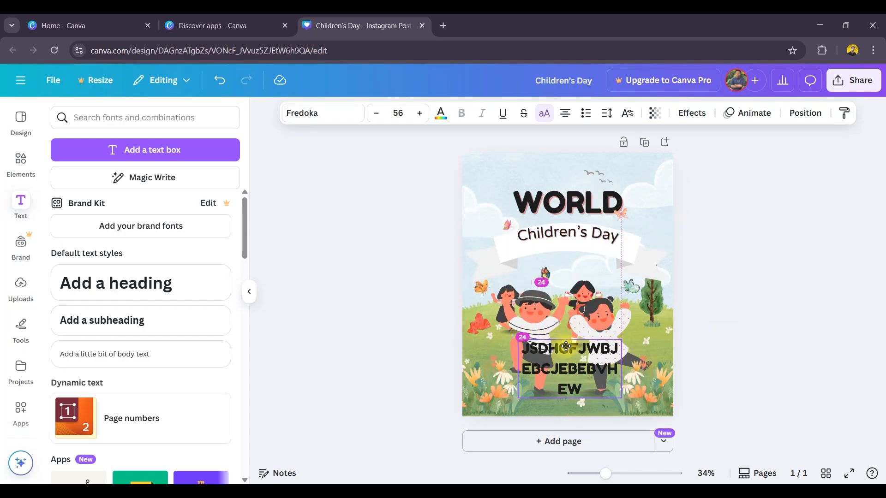
click(807, 365)
mouse_move(599, 355)
mouse_down()
mouse_move(617, 332)
mouse_move(606, 354)
mouse_up()
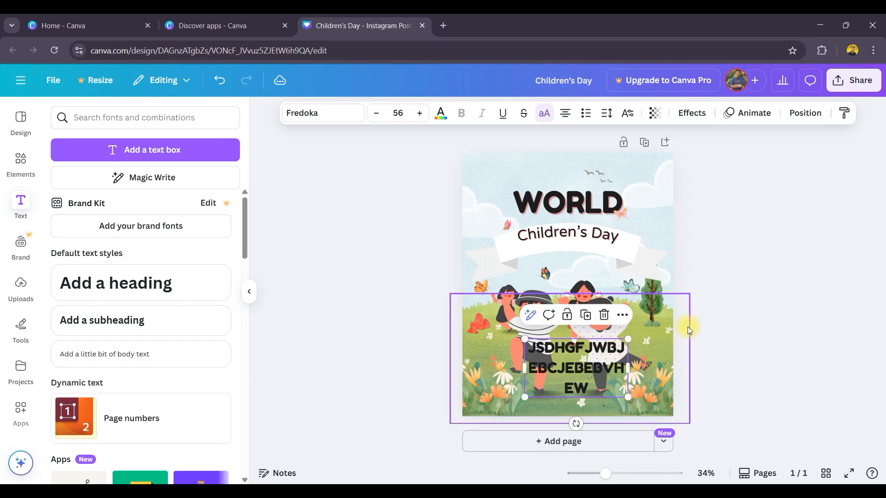
click(688, 330)
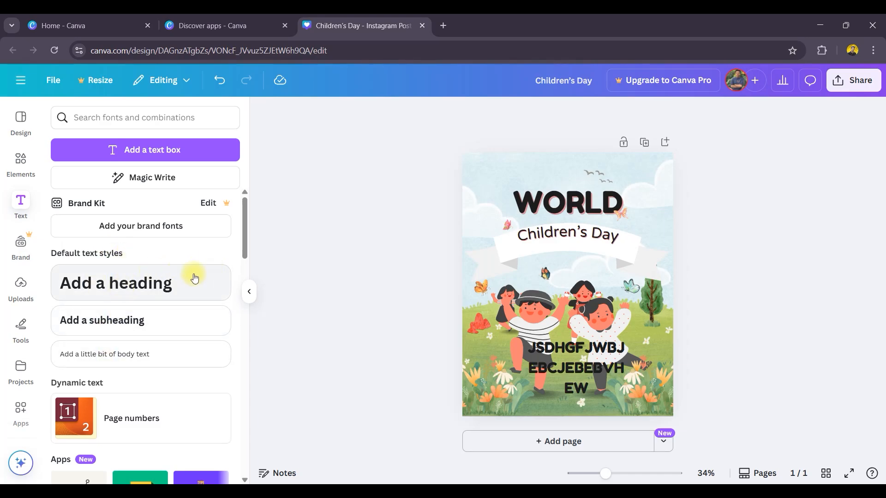
Add a default heading and a default subheading to the page, keeping their placeholder text.
click(114, 286)
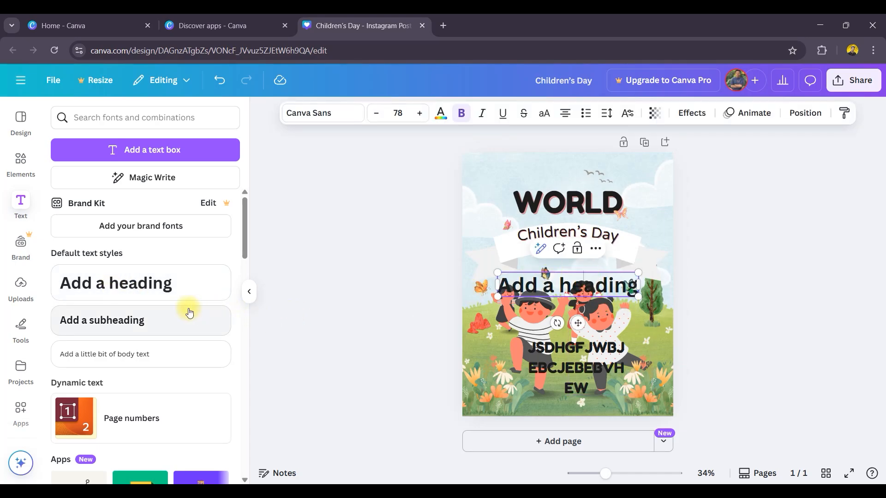
click(174, 322)
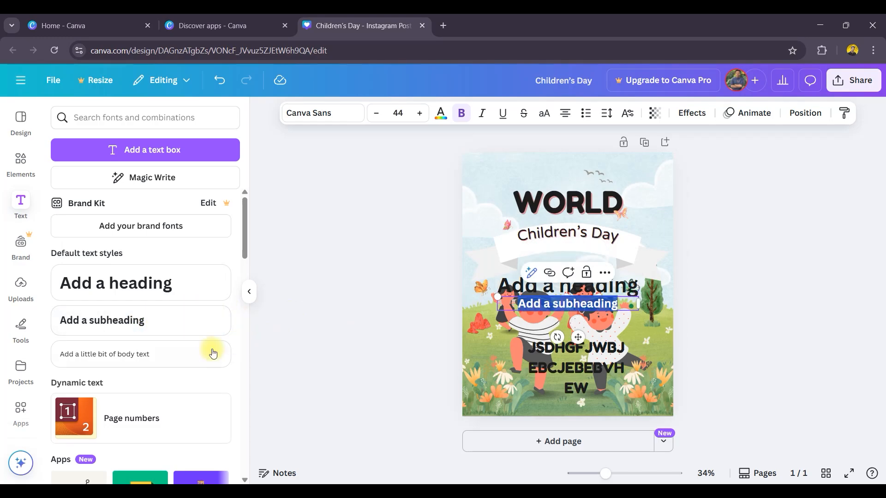
click(416, 309)
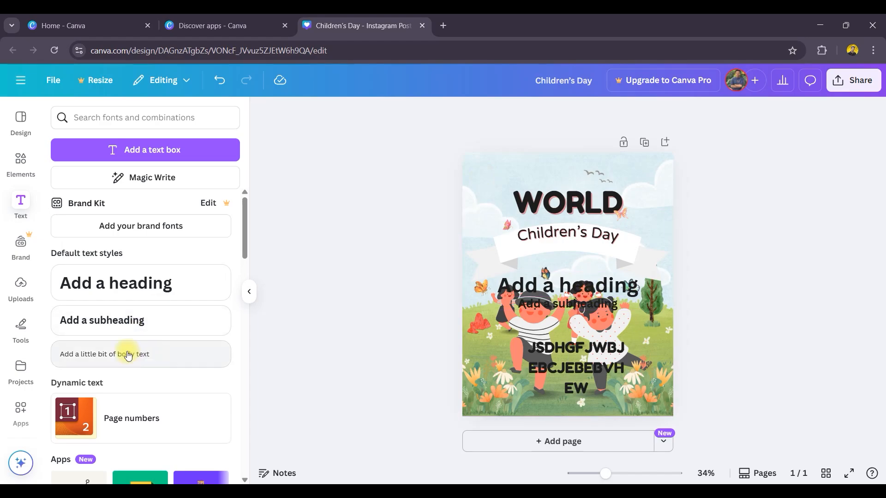
Add a default body text box to the page with the text "WE".
click(165, 357)
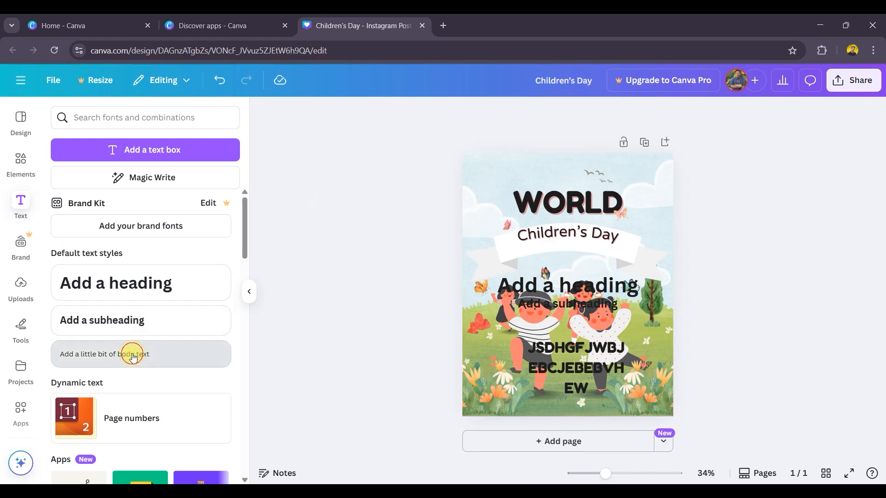
text(WE)
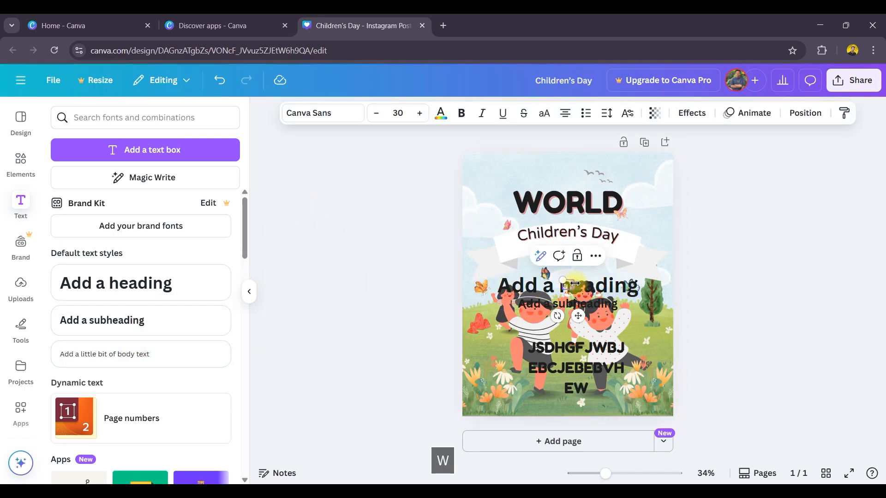
click(375, 292)
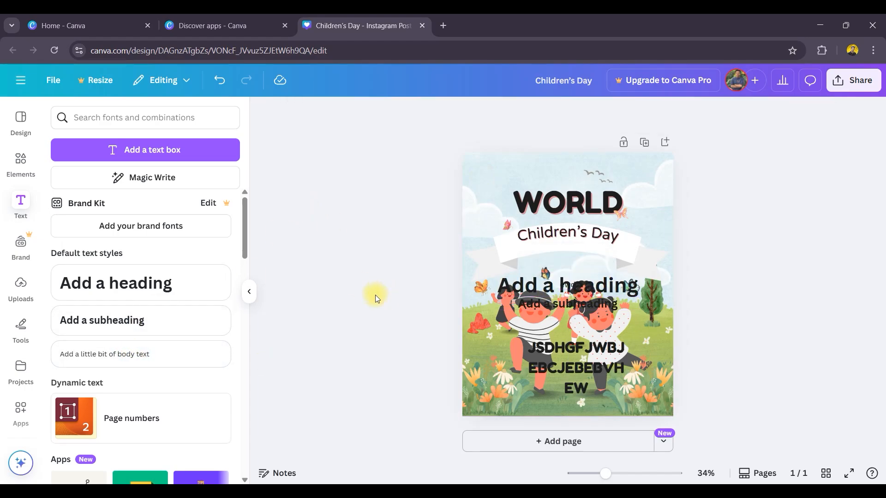
Look over the Brand Kit options and the uploads, and clear the "student" search from the elements library.
click(21, 249)
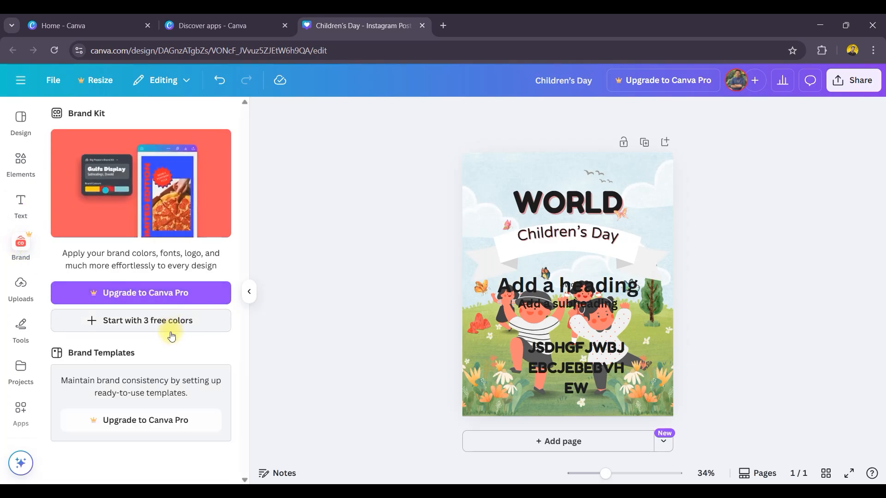
click(25, 289)
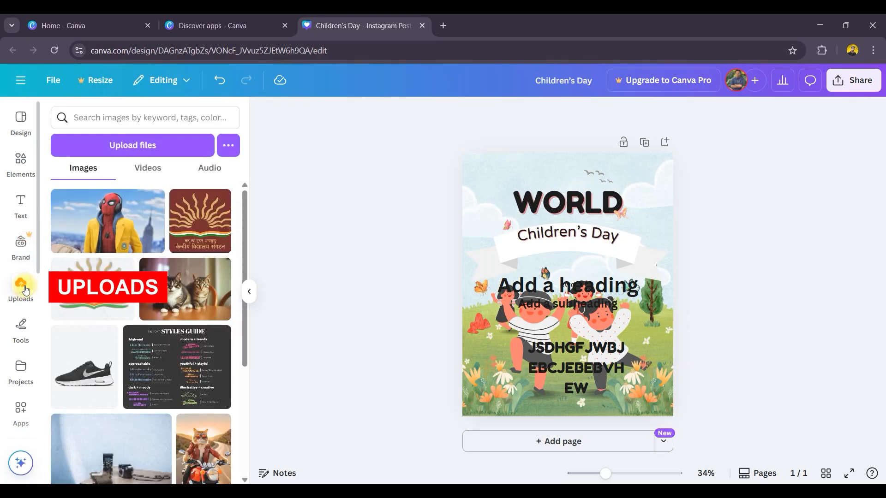
click(21, 159)
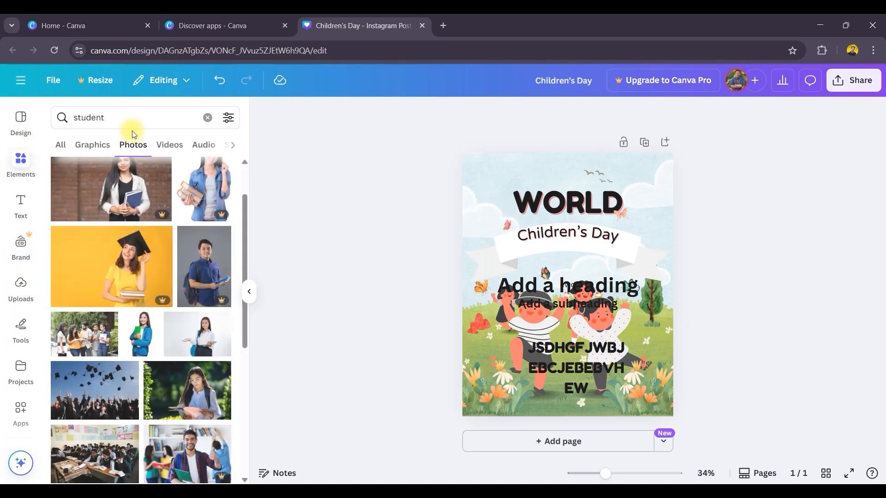
click(207, 117)
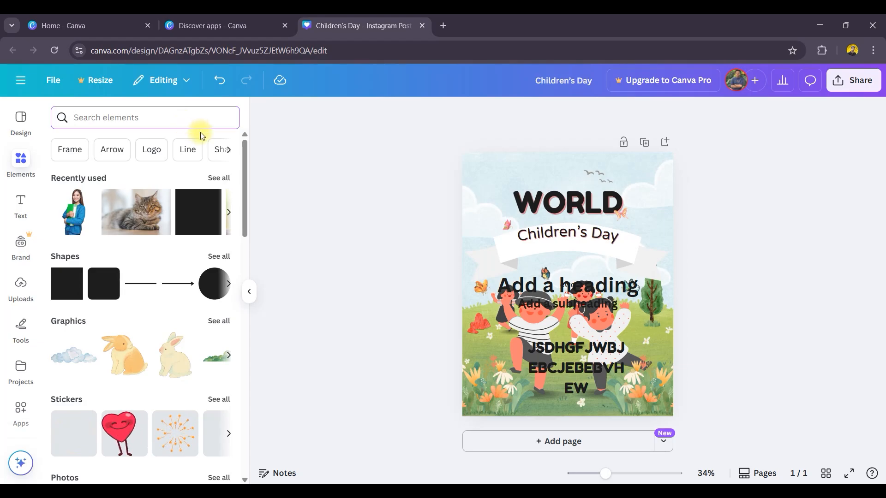
Look through the uploaded images, videos and audio, ending on the uploaded images.
click(21, 291)
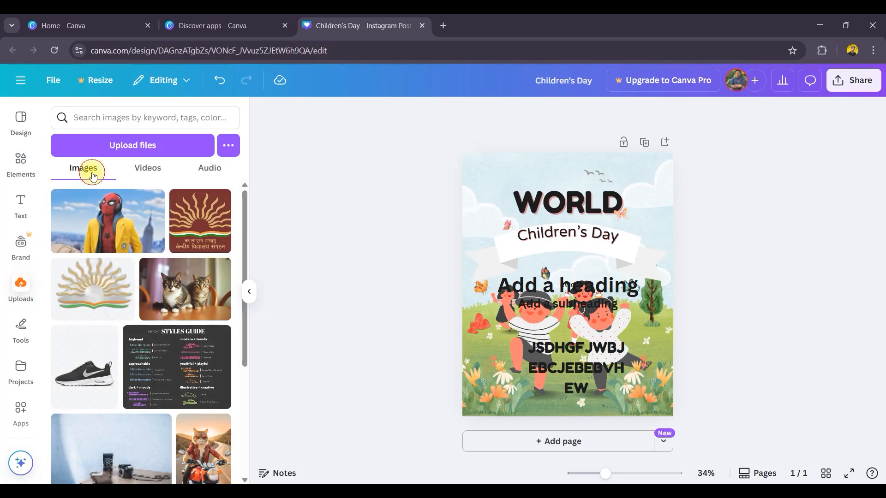
click(158, 174)
click(209, 168)
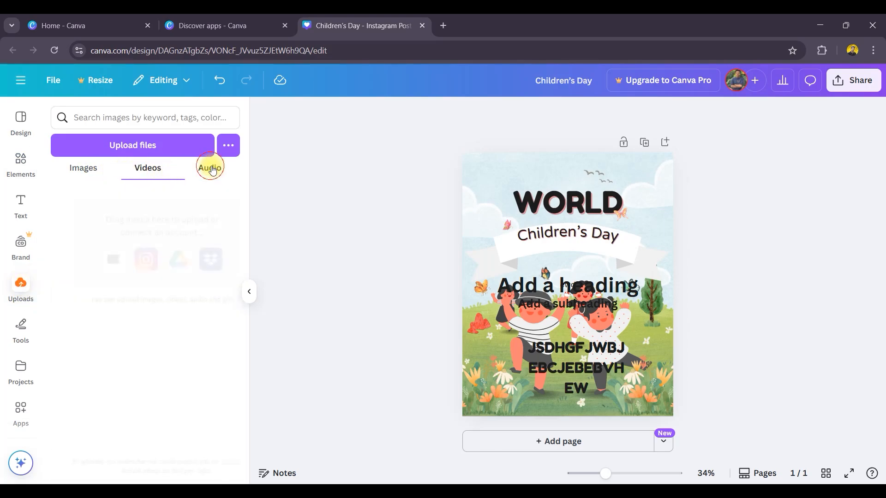
click(90, 169)
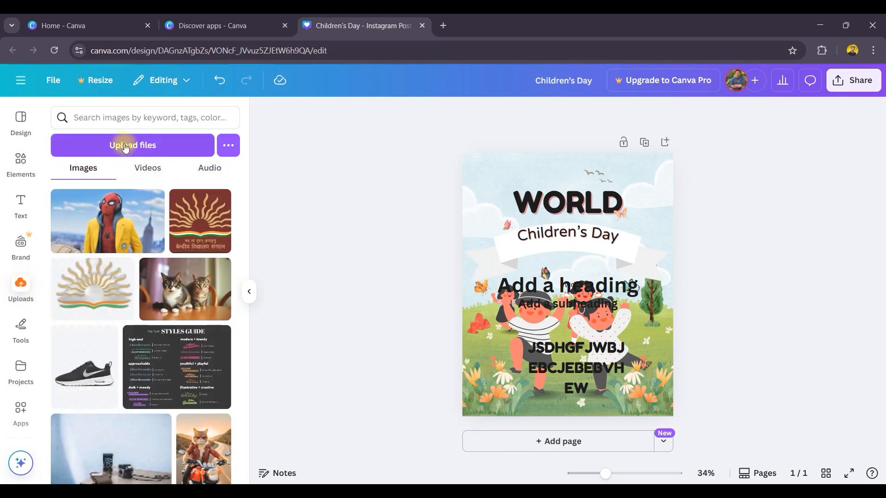
Upload wallpaperflare.com_wallpaper (7).jpg from the SPIDERMAN folder and place it over the WORLD title near the top of the page.
click(149, 149)
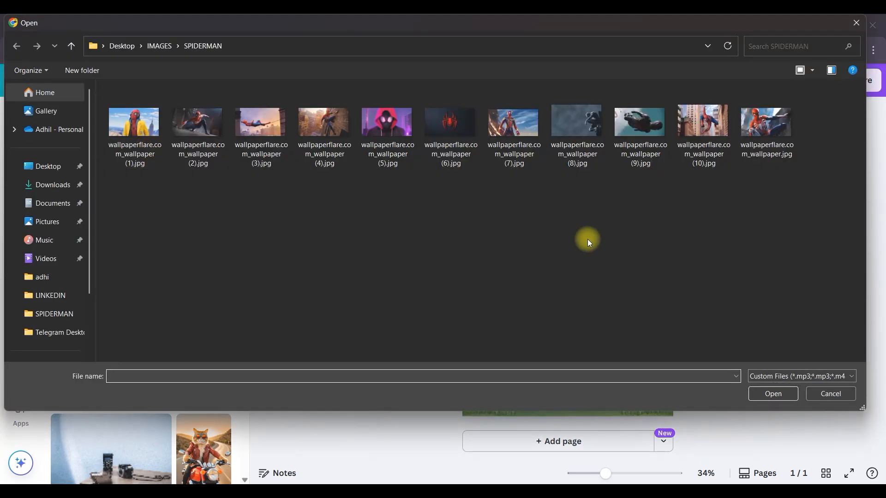
click(513, 119)
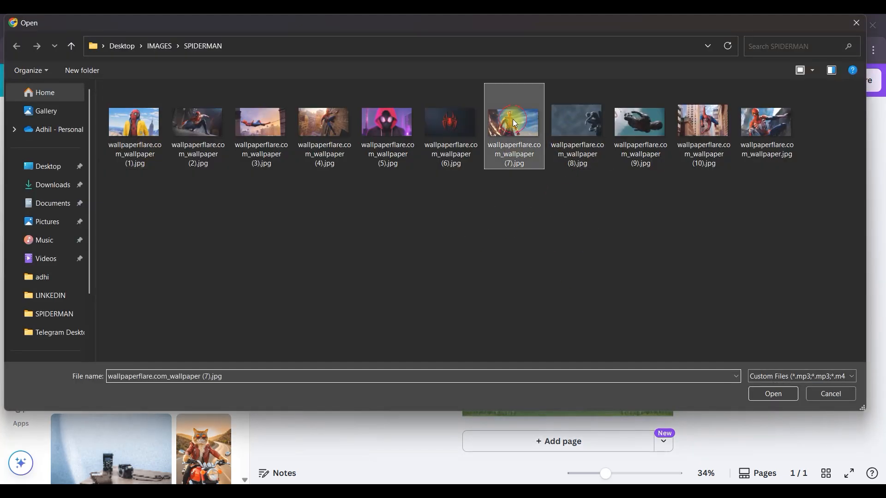
click(766, 396)
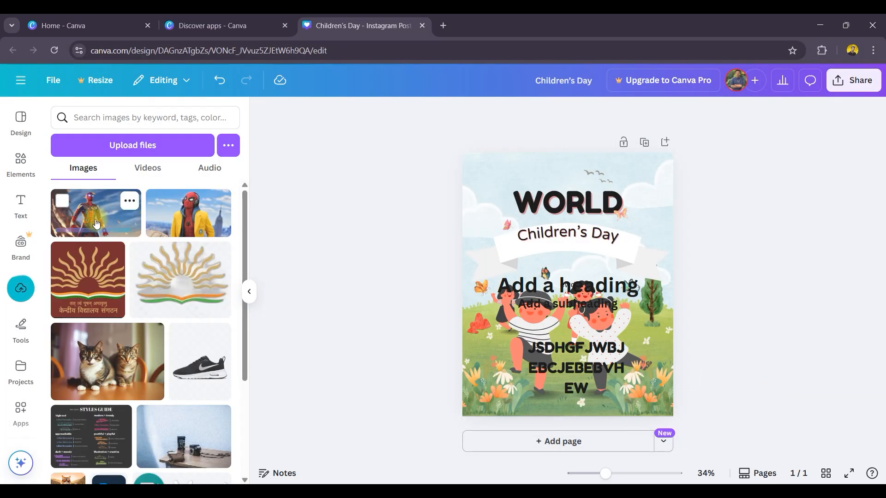
click(100, 217)
drag(608, 264, 614, 190)
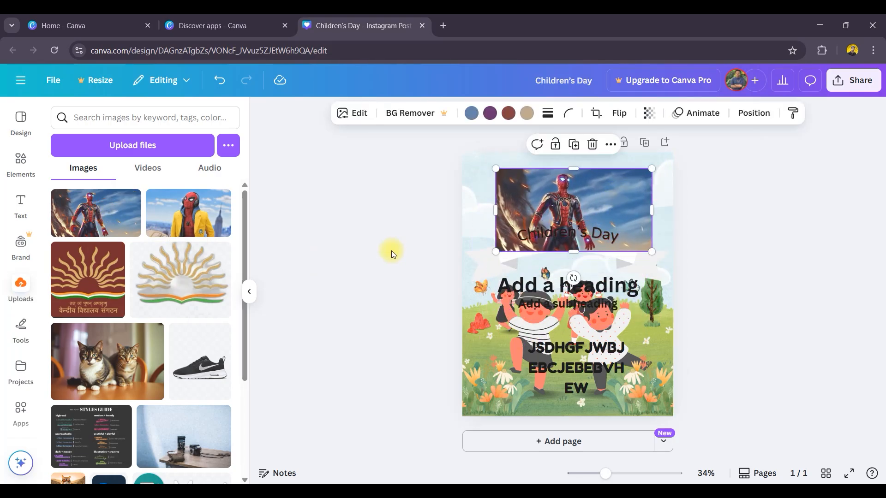
Bring up the editor's drawing tools and clear the page by deleting all its elements and the background.
click(20, 326)
drag(330, 160, 623, 422)
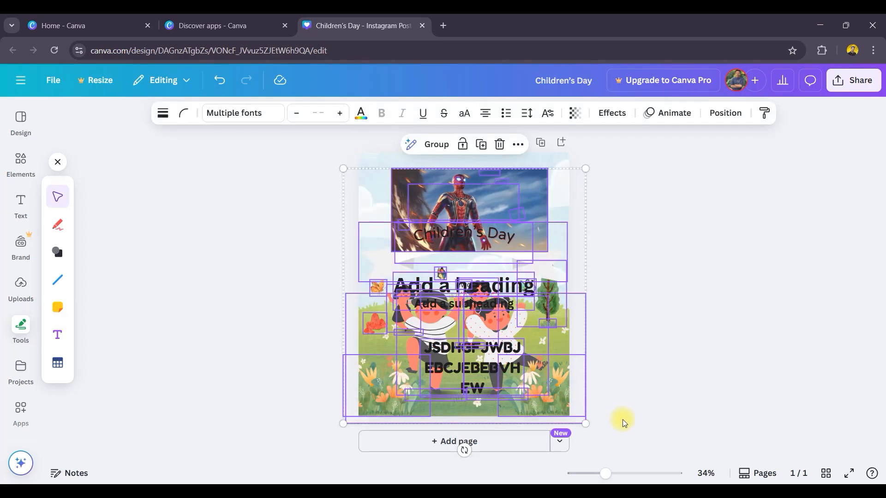
key(Delete)
click(511, 303)
key(Delete)
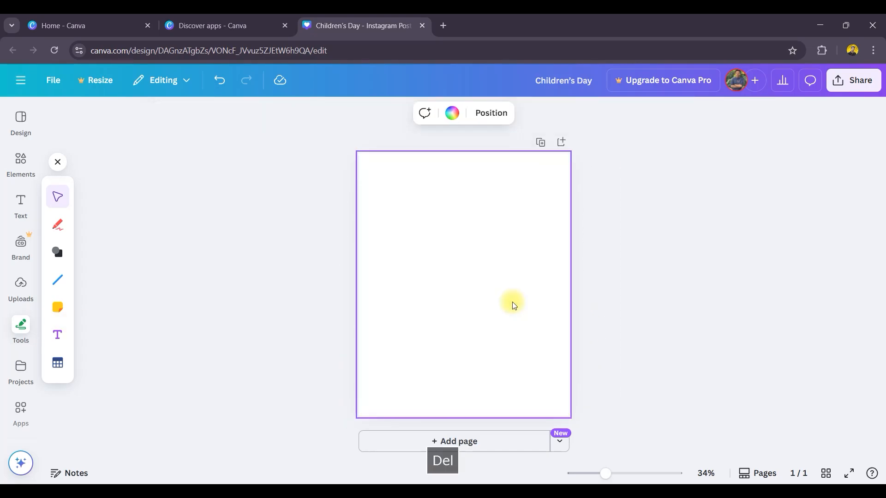
click(305, 233)
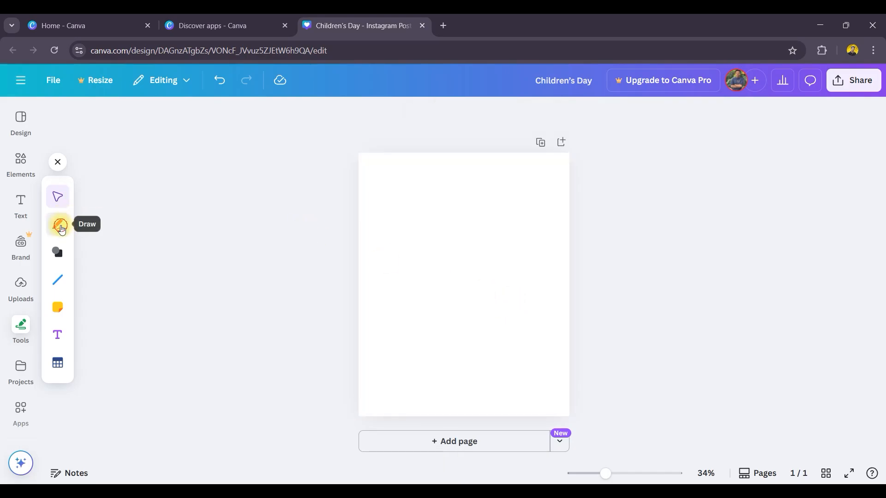
Draw a short freehand stroke on the upper part of the blank page and switch to the eraser.
click(60, 225)
mouse_move(390, 235)
mouse_down()
mouse_move(445, 256)
mouse_move(514, 263)
mouse_move(444, 221)
mouse_up()
click(78, 286)
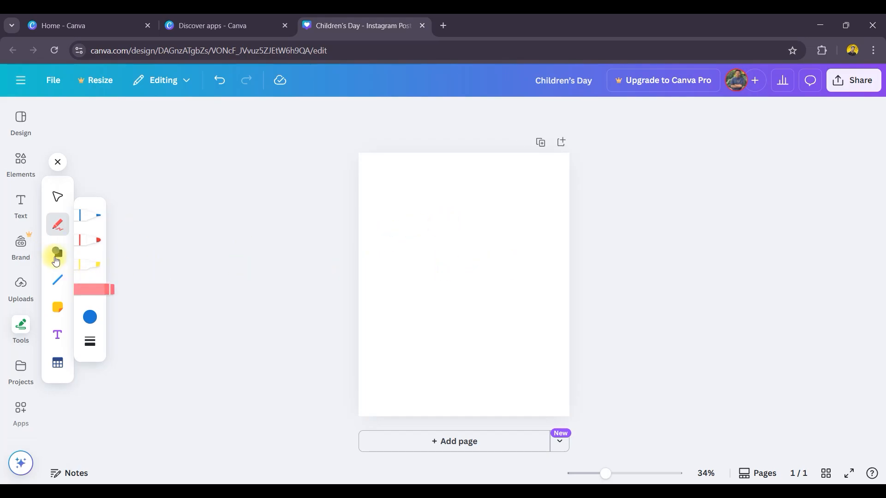
Try out the shape, sticky note and table tools by adding a gray square, a yellow note and a table to the page's centre.
click(59, 252)
click(90, 196)
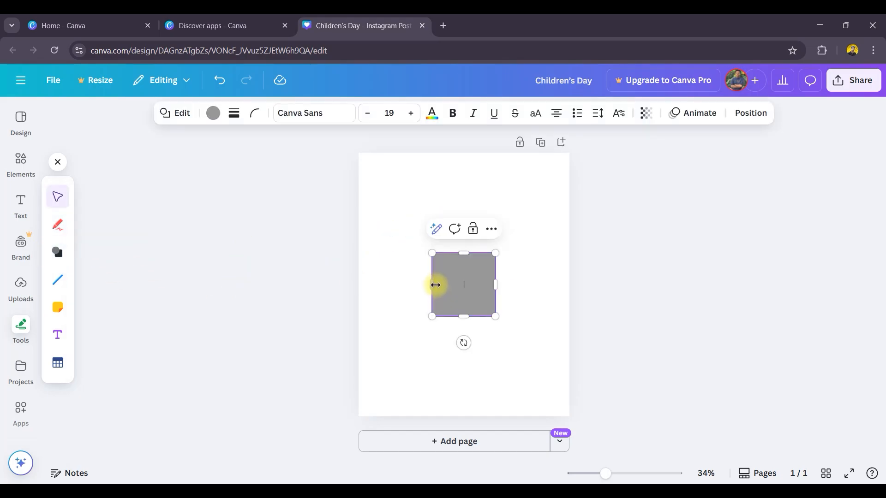
click(56, 279)
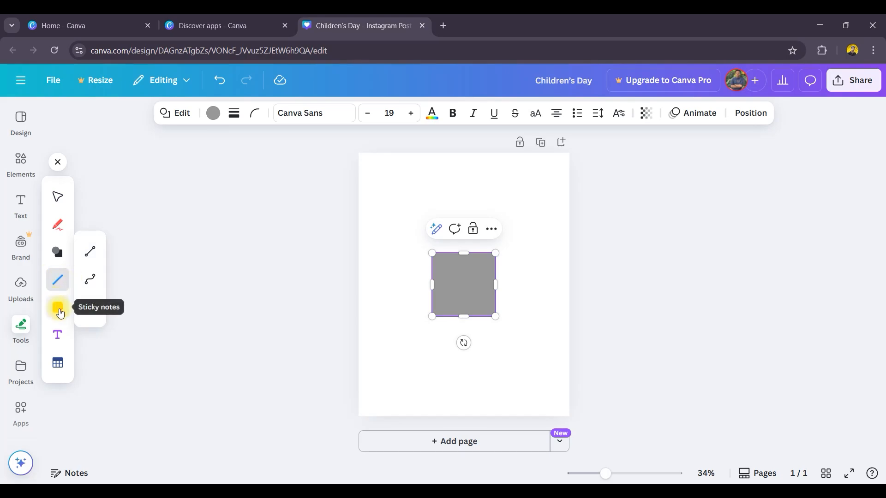
click(57, 307)
click(89, 206)
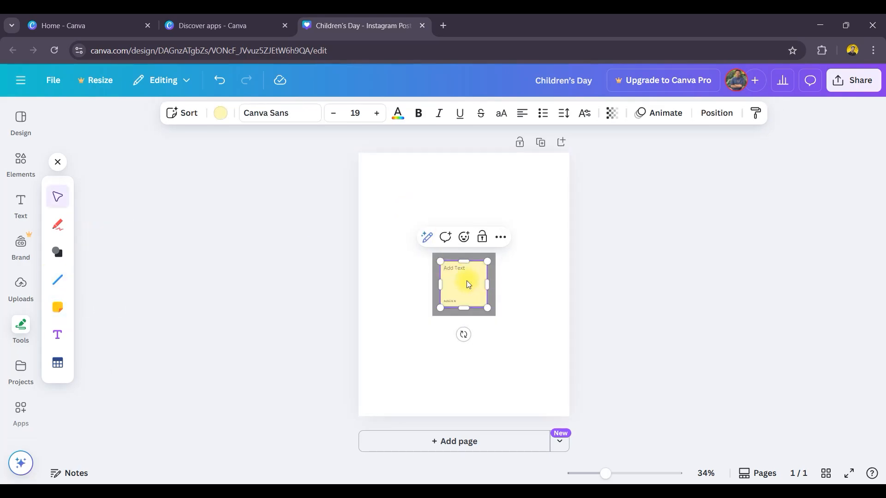
click(55, 336)
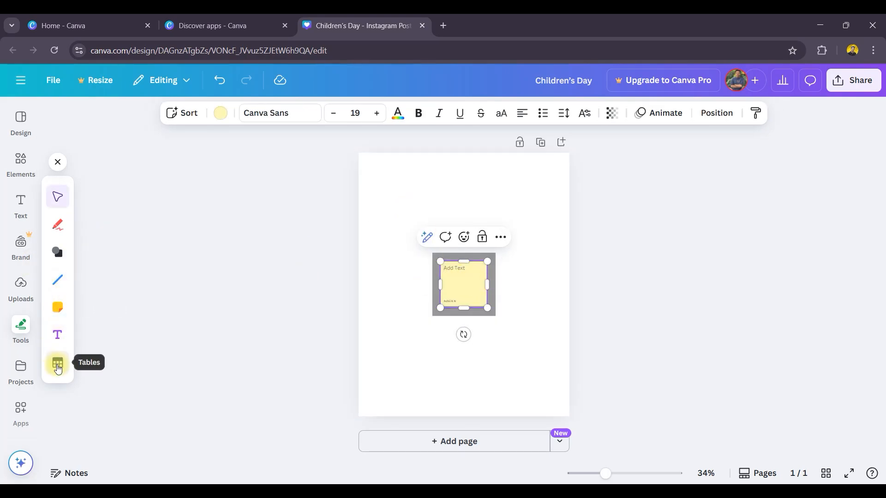
click(58, 366)
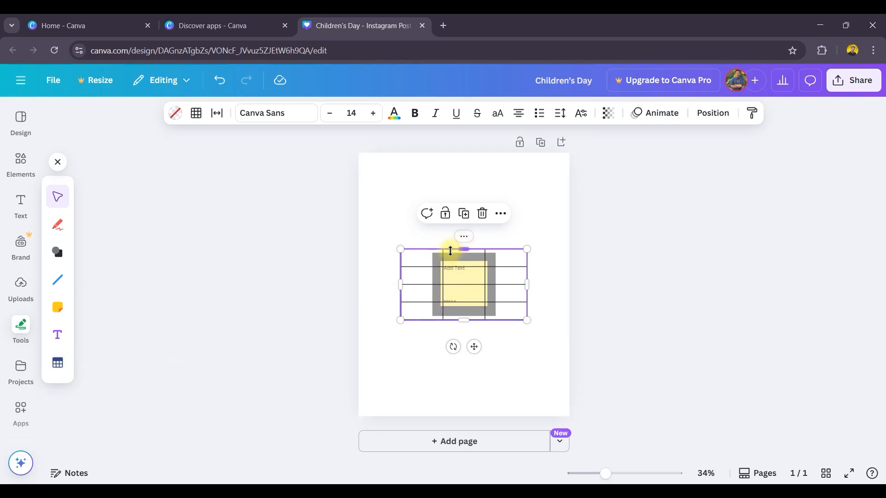
Delete the square, the sticky note and the table from the page.
click(608, 244)
key(ctrl+a)
key(Delete)
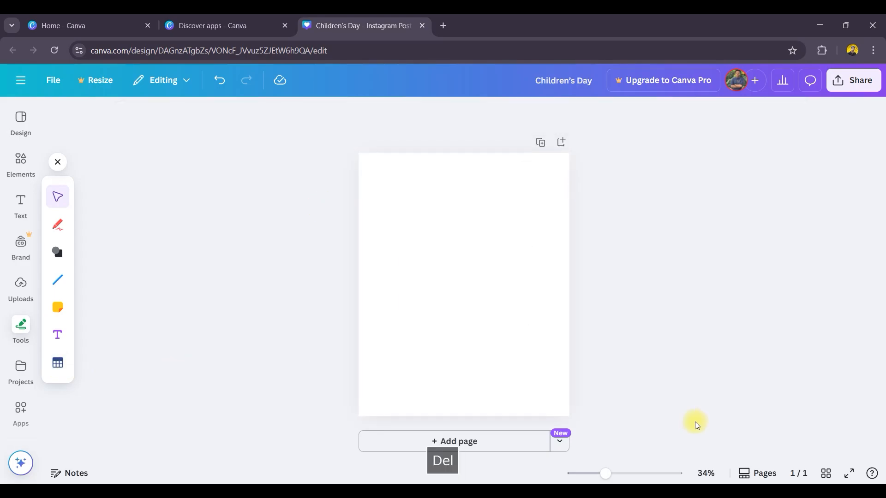
Look through the designs, folders and images among the saved projects, ending on the view of all content.
click(22, 366)
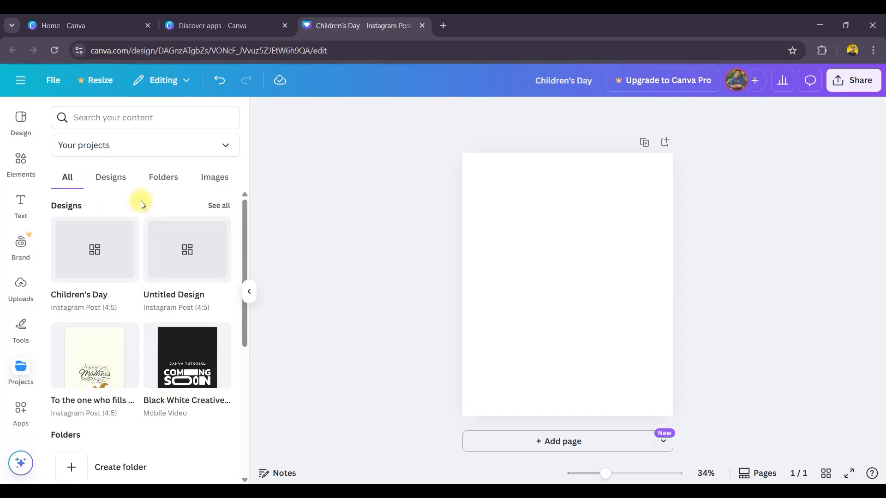
click(118, 176)
click(166, 178)
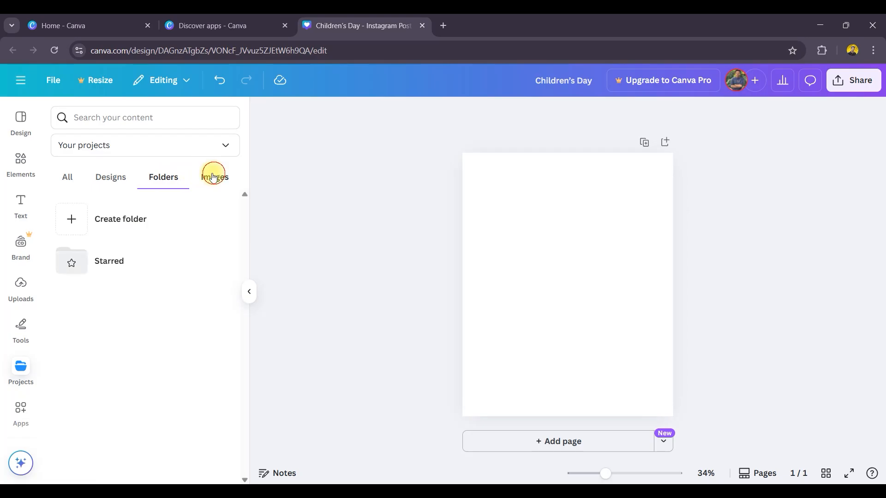
click(211, 177)
click(69, 179)
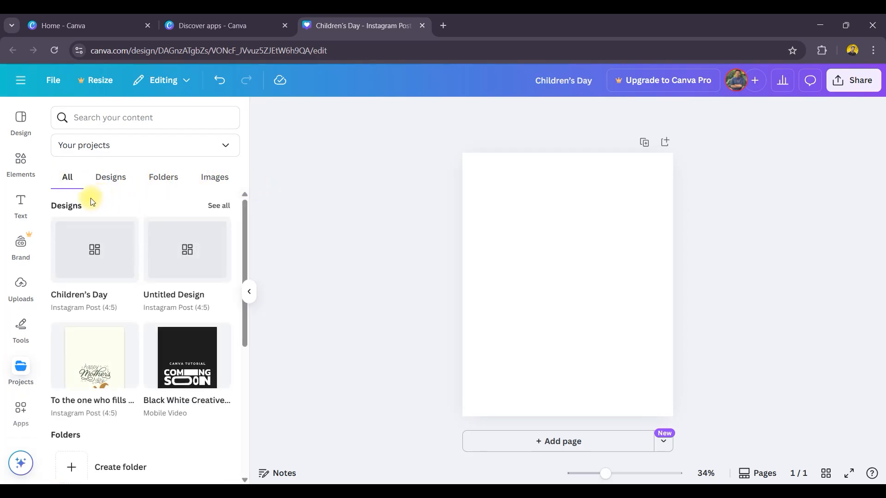
Browse the discoverable apps for the editor.
click(22, 411)
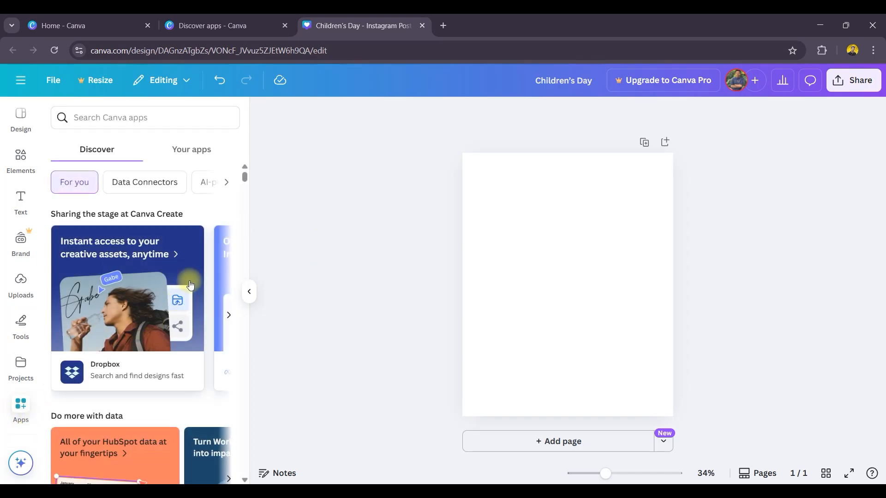
scroll(189, 286, down, 6)
scroll(184, 304, down, 10)
scroll(177, 314, down, 18)
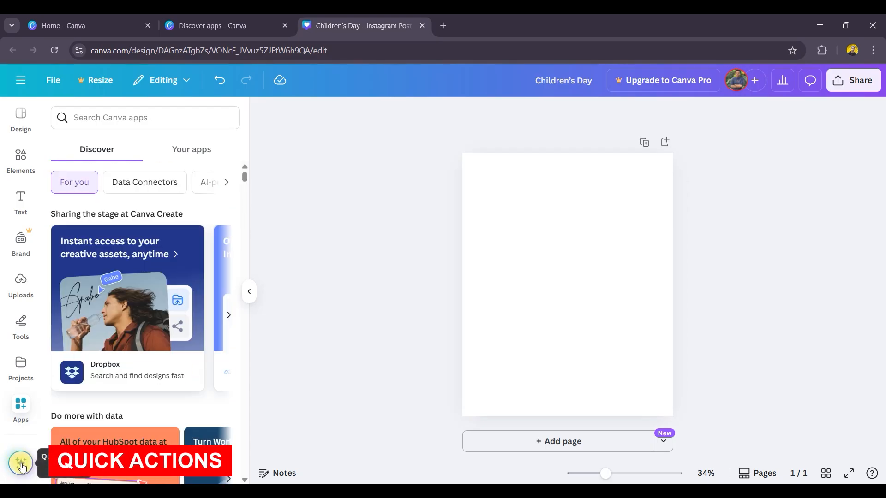
View the quick actions available for the blank page and close them again.
click(21, 463)
click(647, 216)
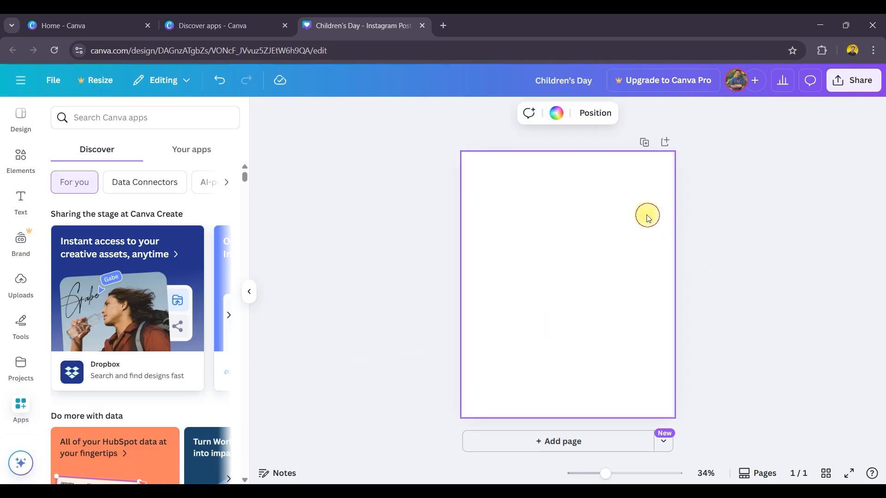
click(19, 464)
click(296, 333)
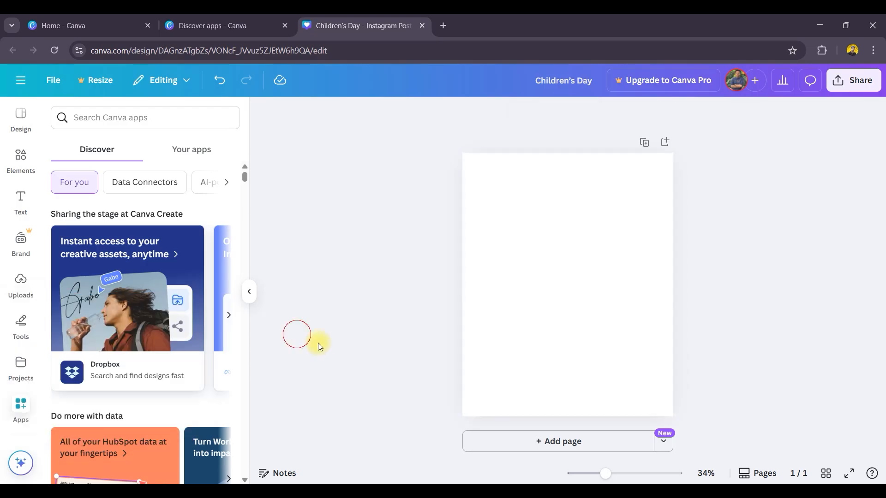
Apply the "You're free to be different." template from the "Bright" results to the blank page.
click(21, 116)
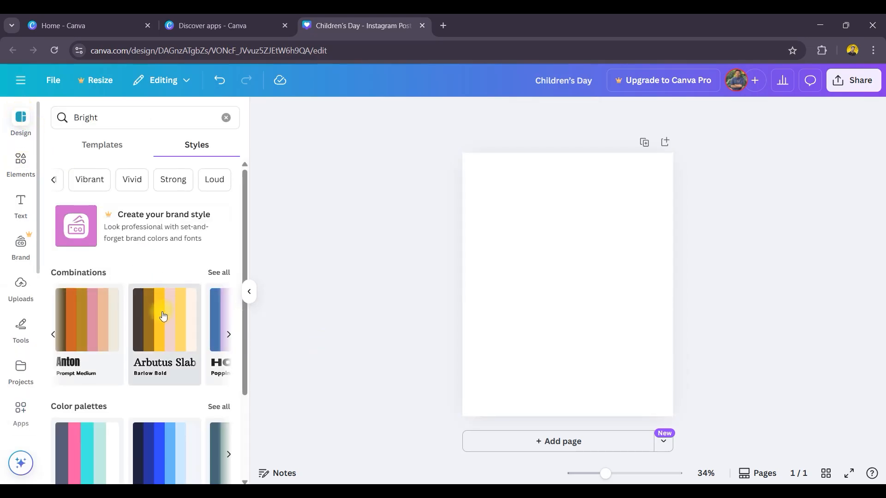
click(94, 145)
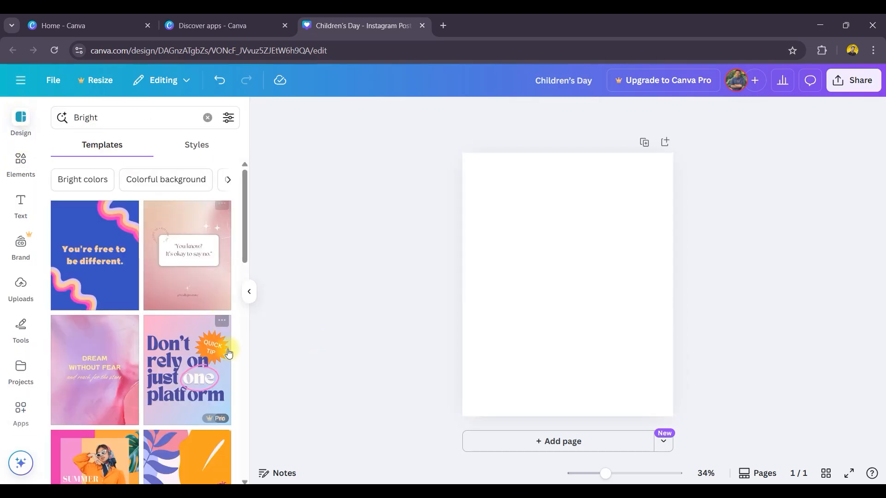
click(72, 254)
click(605, 239)
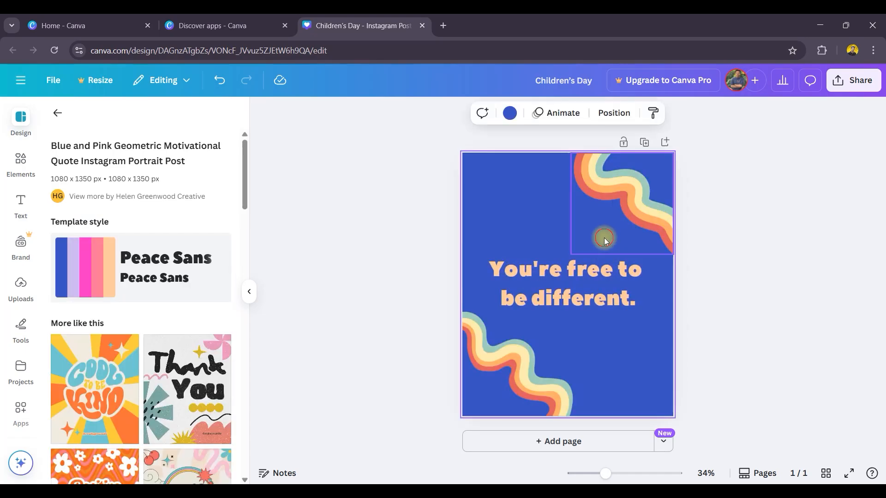
View the quick actions available for the "You're free to be different." text.
click(552, 306)
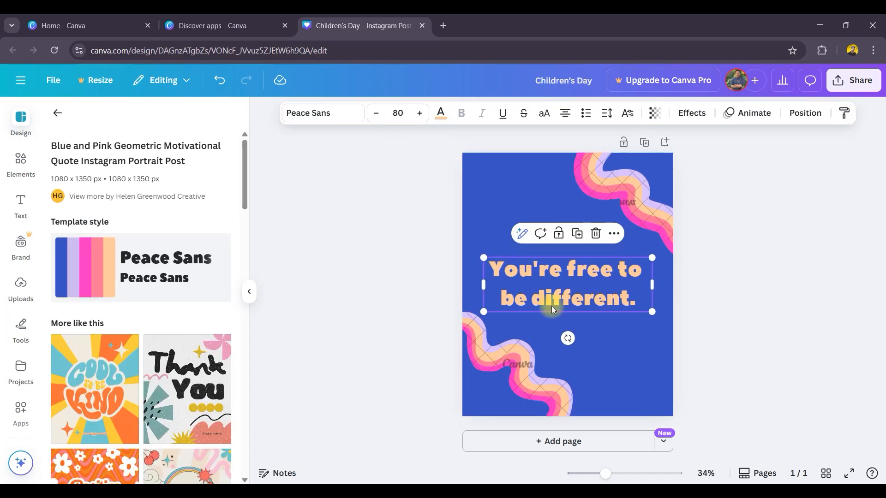
click(18, 462)
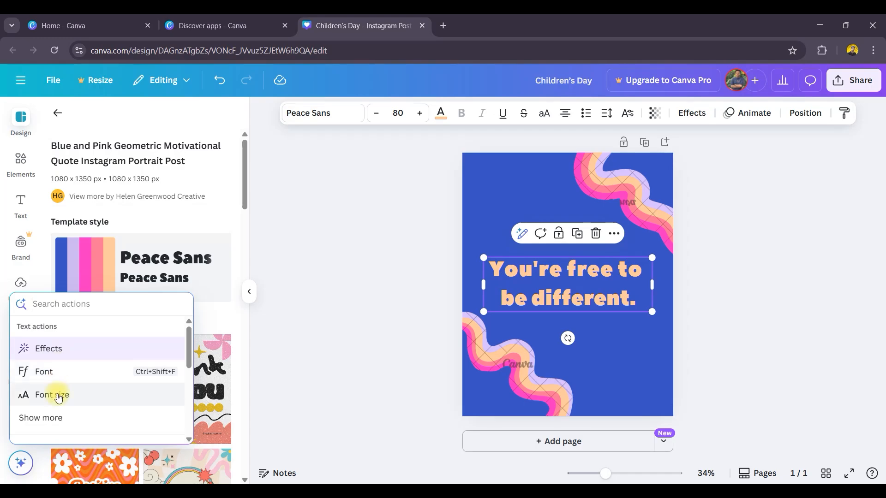
click(331, 386)
click(514, 298)
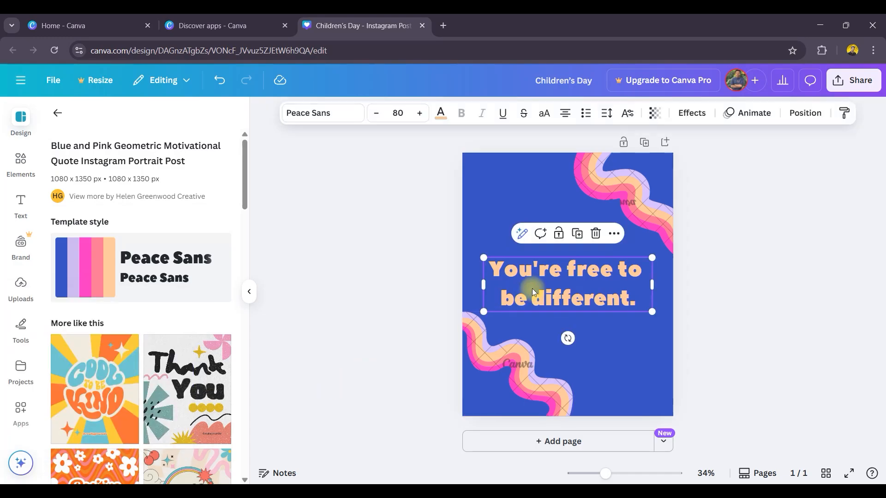
click(21, 463)
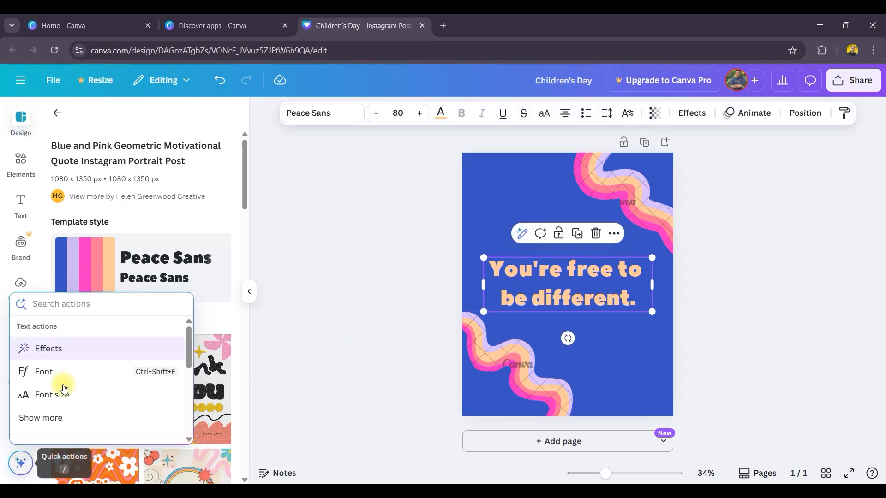
Open the text effects for the quote and try the Splice, Outline and Lift styles on it, ending on Lift.
click(82, 350)
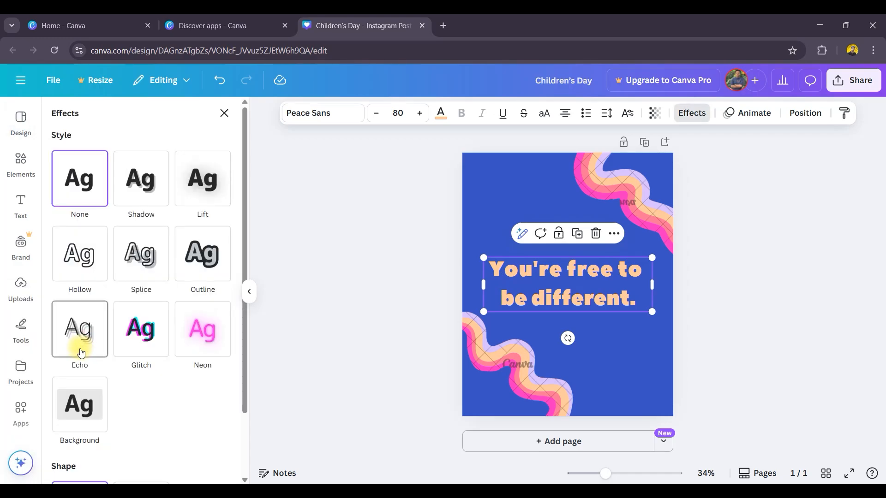
click(142, 258)
click(199, 254)
click(192, 217)
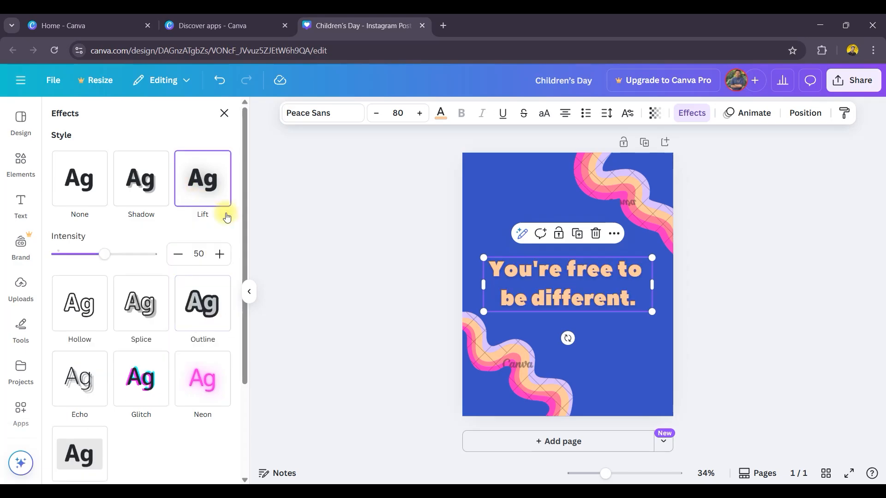
click(345, 244)
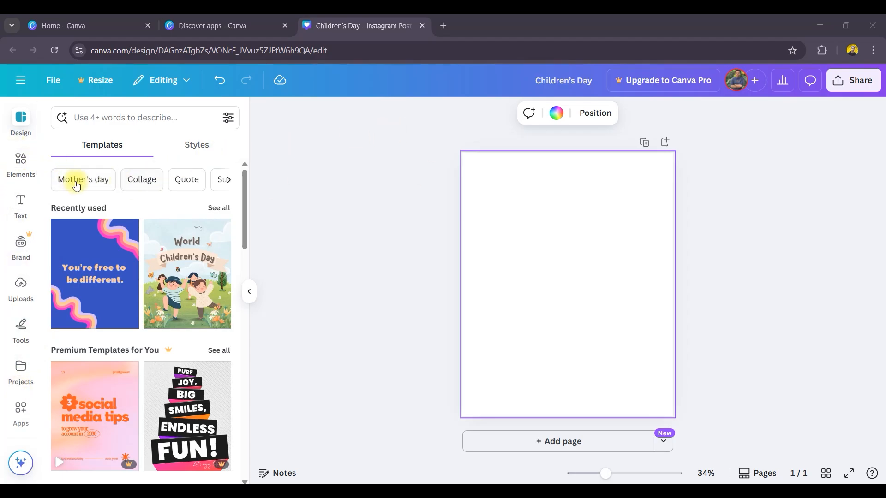
Add a default heading text box to the blank page.
click(20, 159)
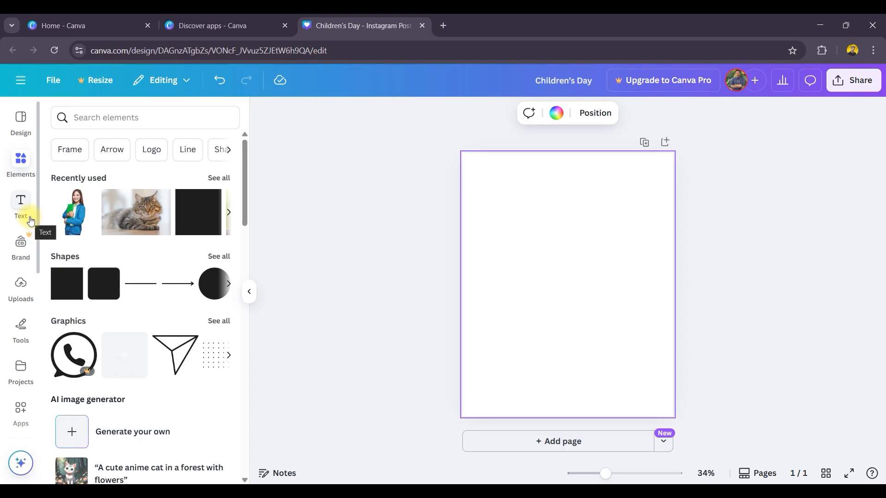
click(17, 202)
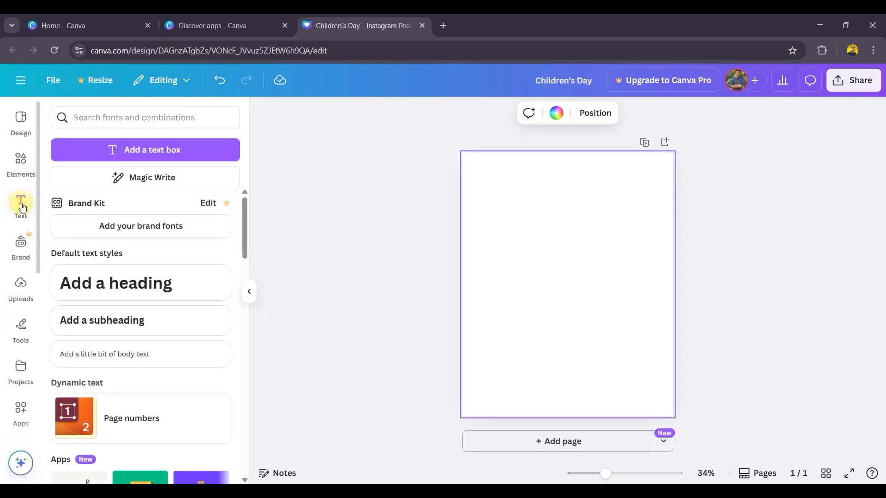
click(110, 282)
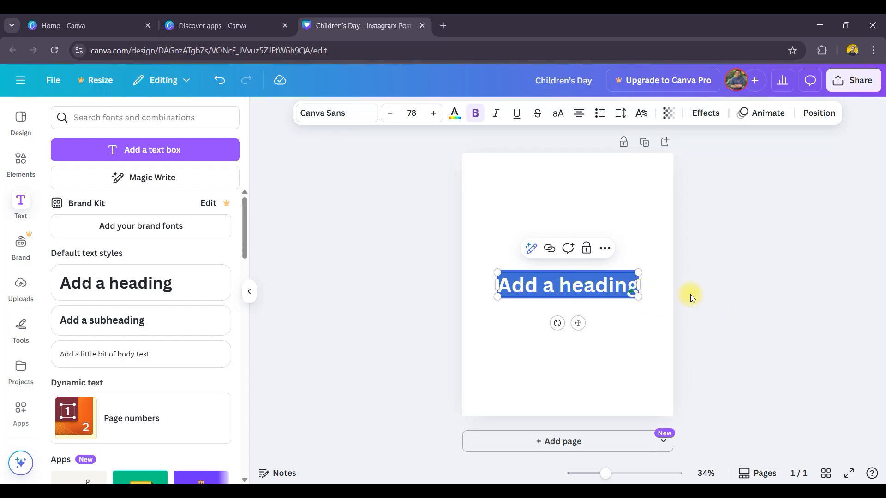
Search the fonts for "poppins" and apply Poppins to the heading.
click(352, 117)
click(103, 169)
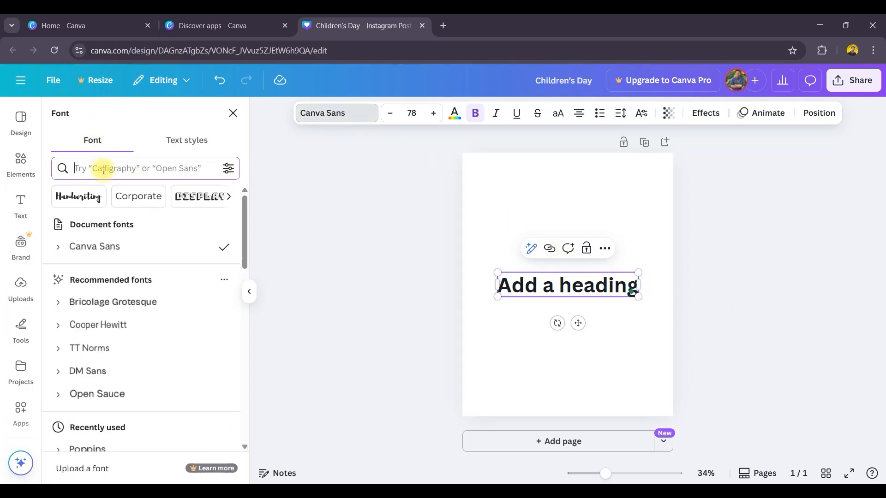
text(poppins)
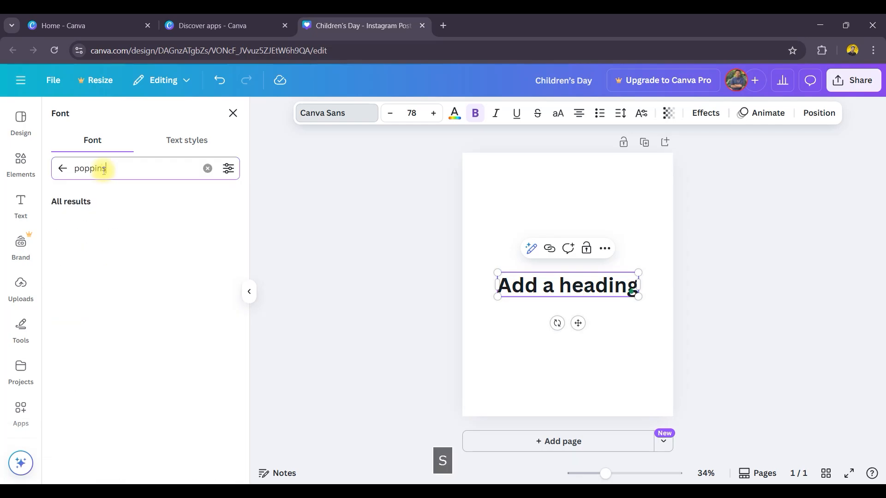
click(85, 224)
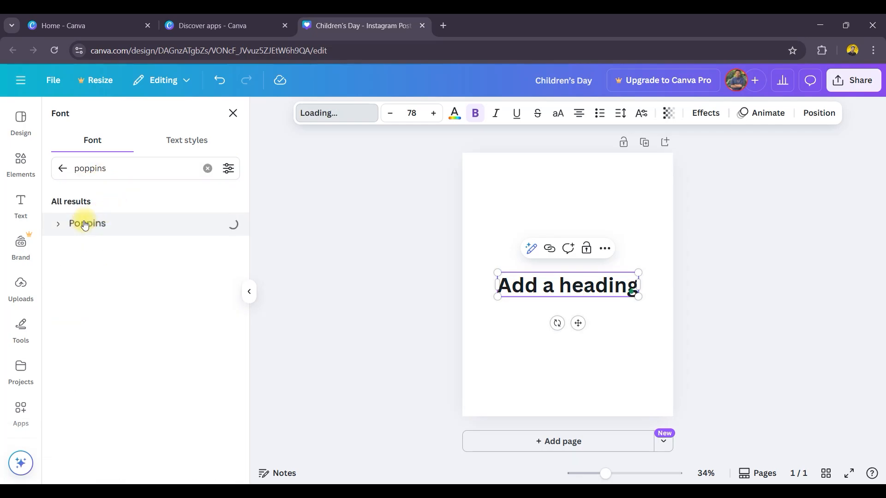
Expand the Poppins weights and try Thin, ExtraLight and SemiBold on the heading, ending on Bold.
click(79, 225)
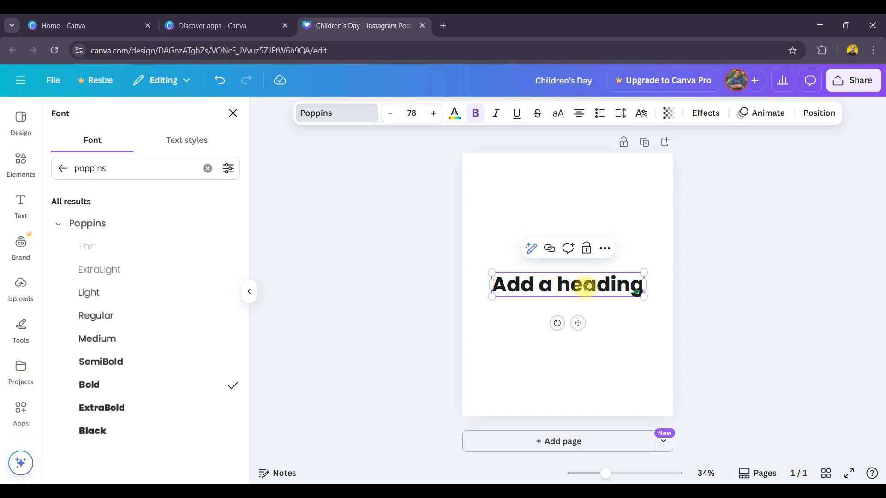
click(90, 251)
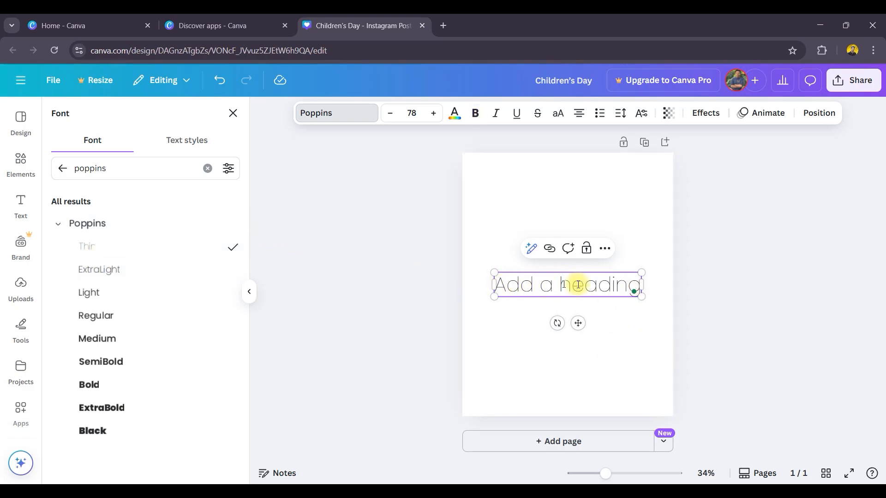
click(201, 274)
click(138, 361)
click(137, 385)
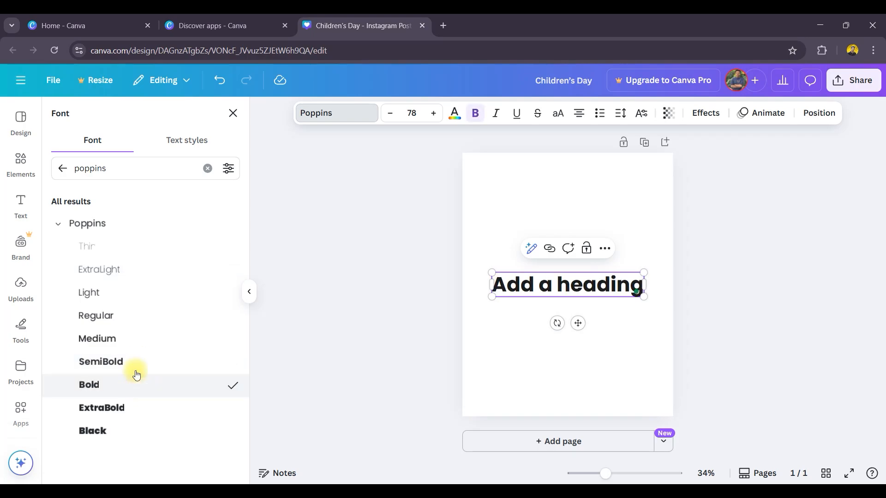
Try the Subheading and Body text styles on the heading text, ending on the Heading style.
click(192, 143)
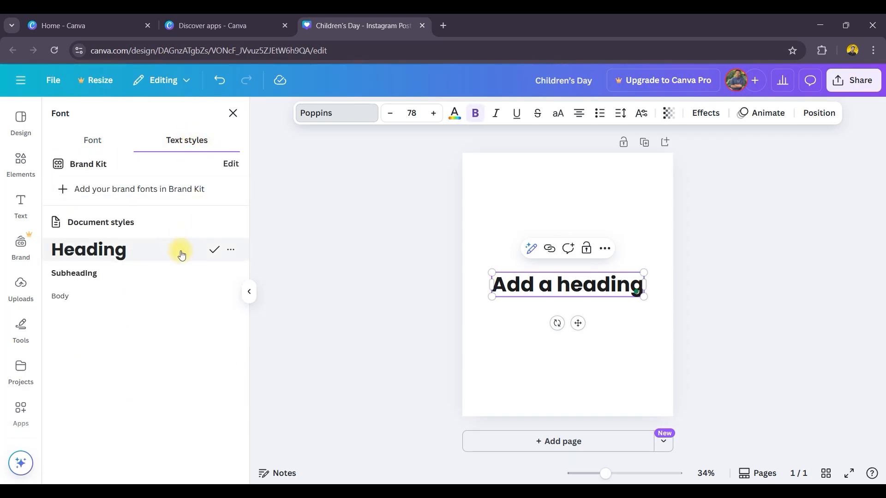
click(99, 272)
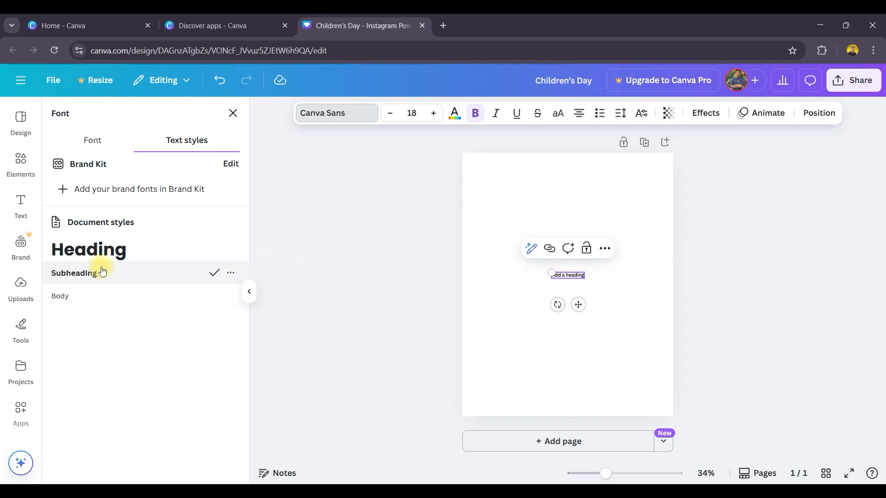
click(82, 297)
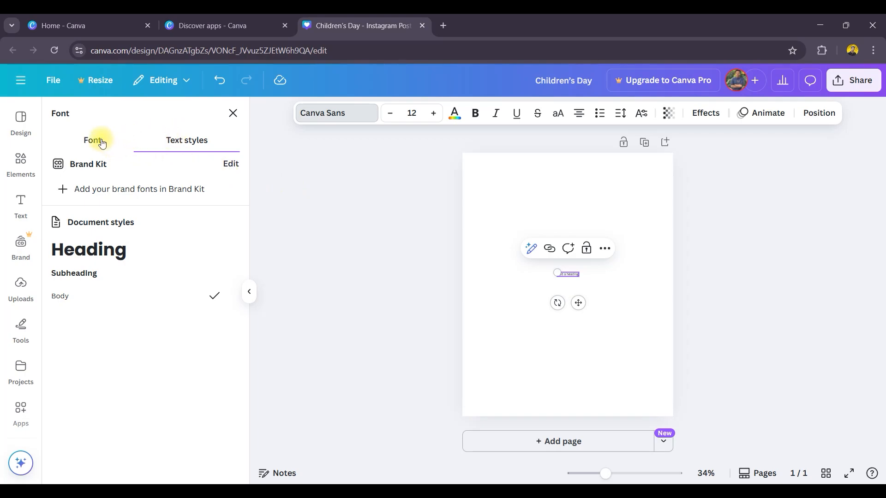
click(97, 256)
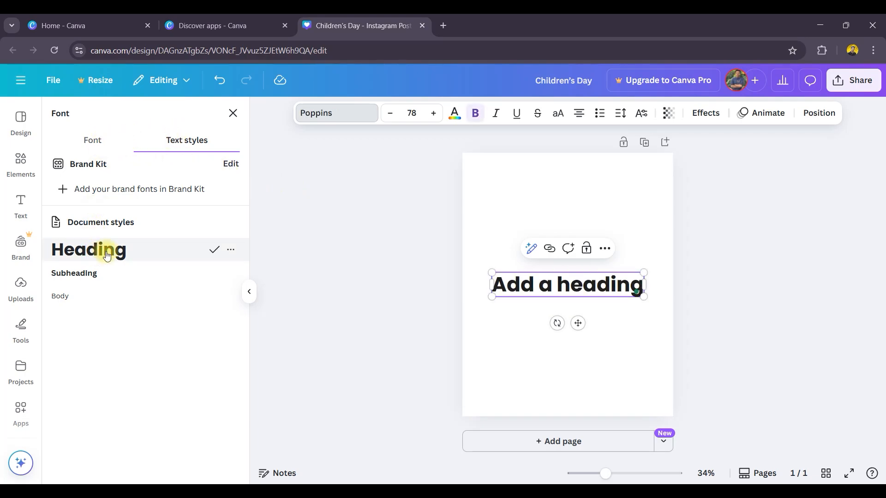
Filter the fonts by the Handwriting category and try several on the heading, ending on Hibernate Two.
click(92, 138)
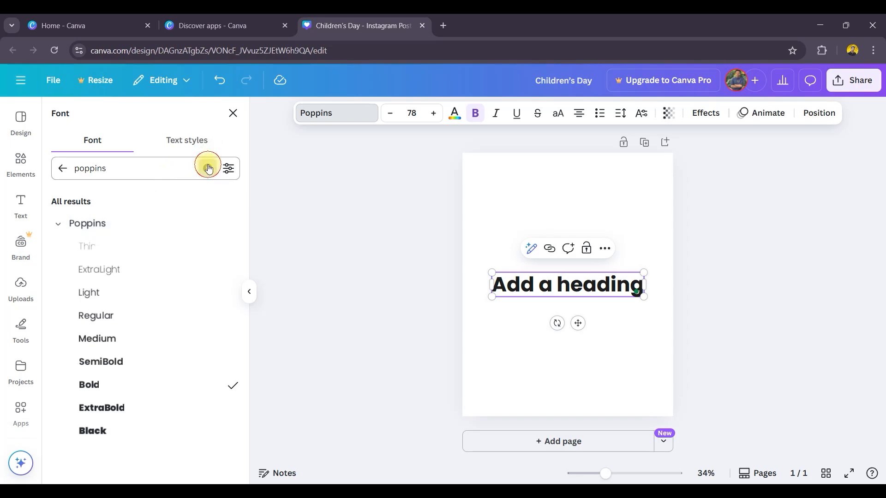
click(208, 169)
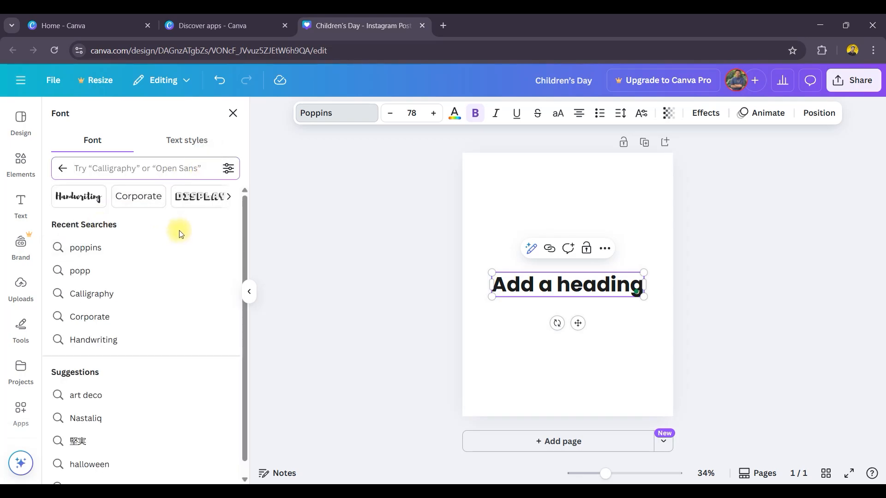
click(73, 199)
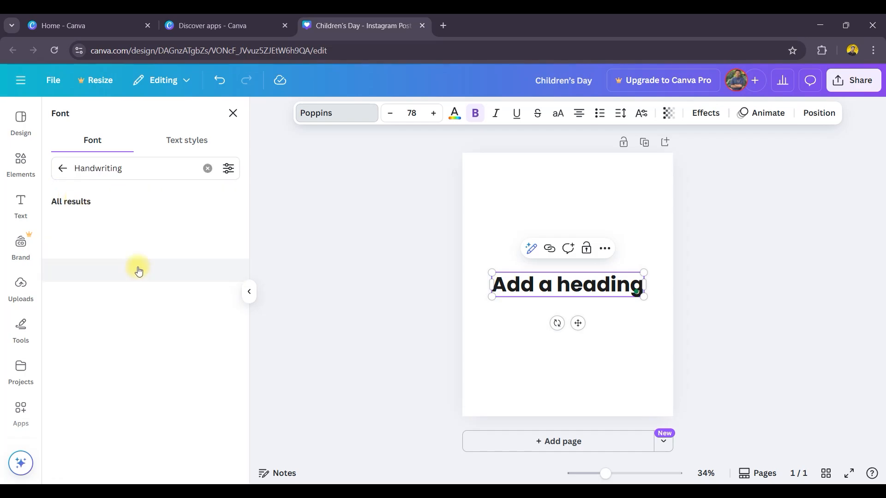
scroll(121, 321, down, 3)
scroll(121, 322, down, 4)
click(99, 234)
click(107, 261)
click(112, 279)
Filter the fonts by the Corporate category and try Antic and B612 on the heading, ending on Neue Machina.
click(207, 168)
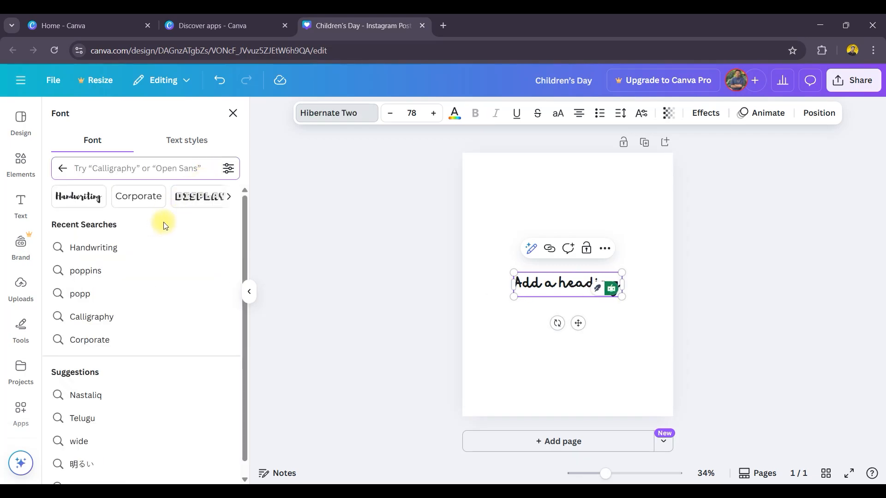
click(137, 198)
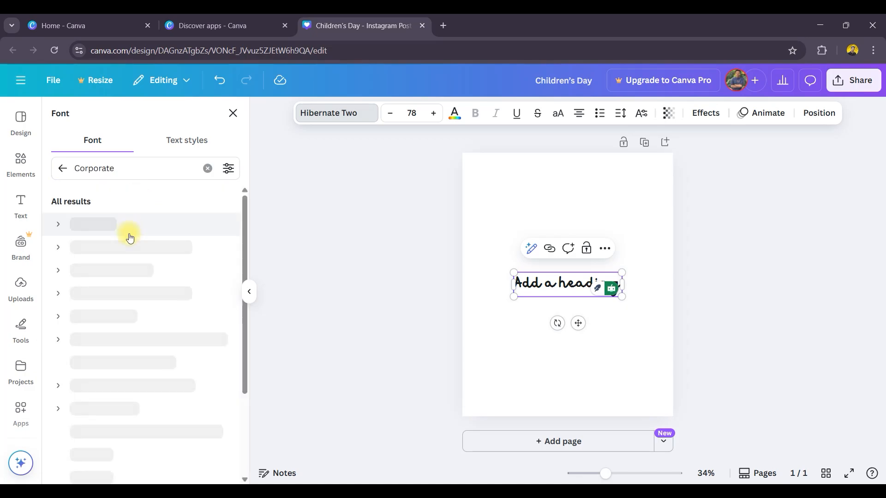
click(107, 298)
scroll(111, 308, down, 1)
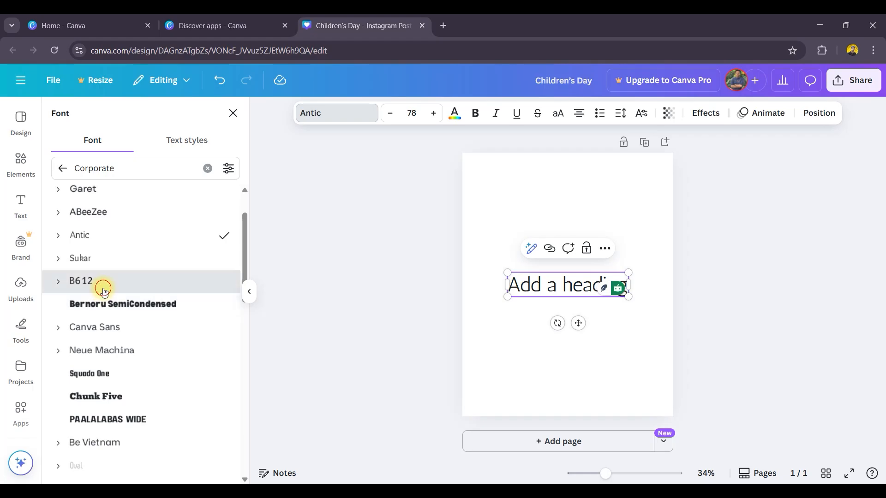
click(99, 282)
scroll(109, 293, down, 1)
click(121, 292)
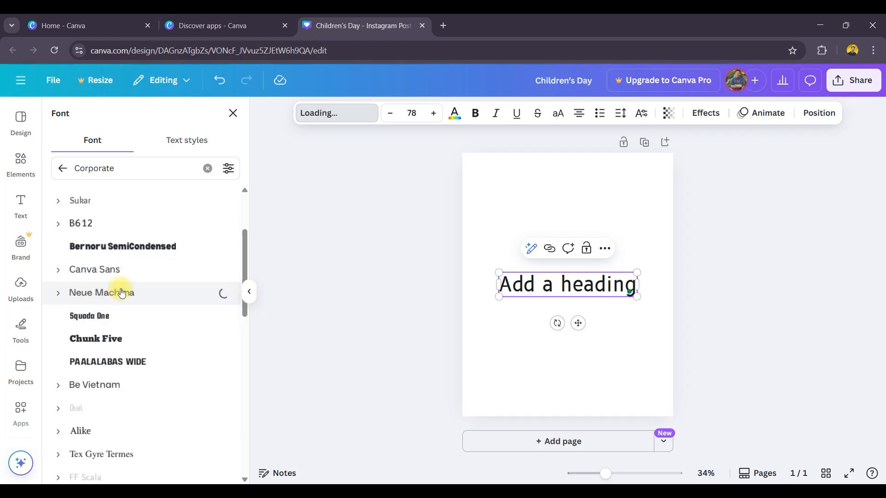
Clear the font filter and browse the other font categories, from Display and Headings through to Fun.
scroll(123, 291, up, 3)
click(207, 169)
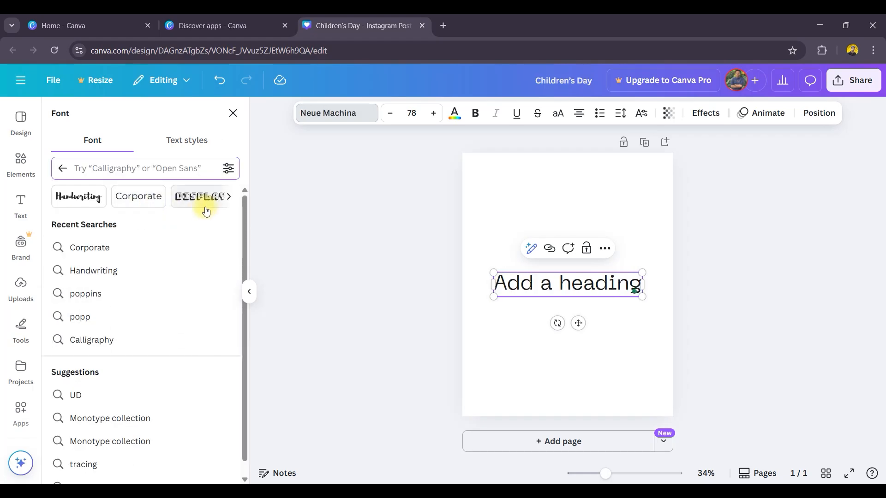
click(229, 196)
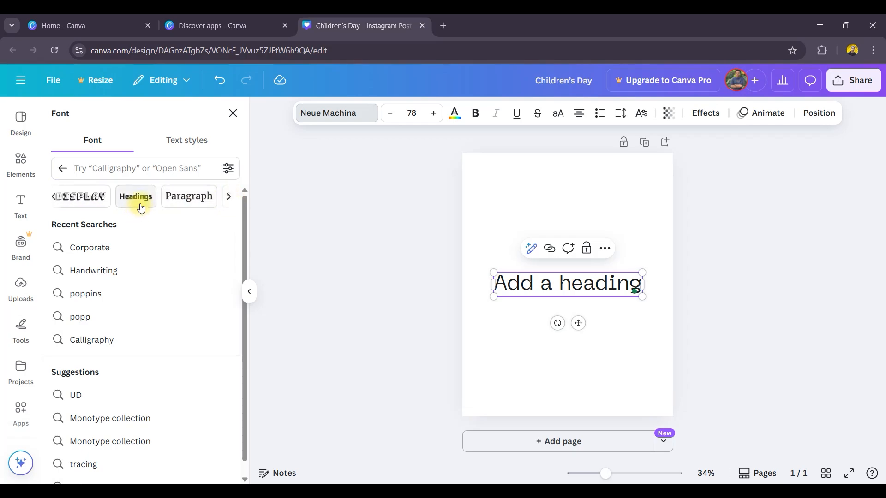
click(228, 197)
click(232, 198)
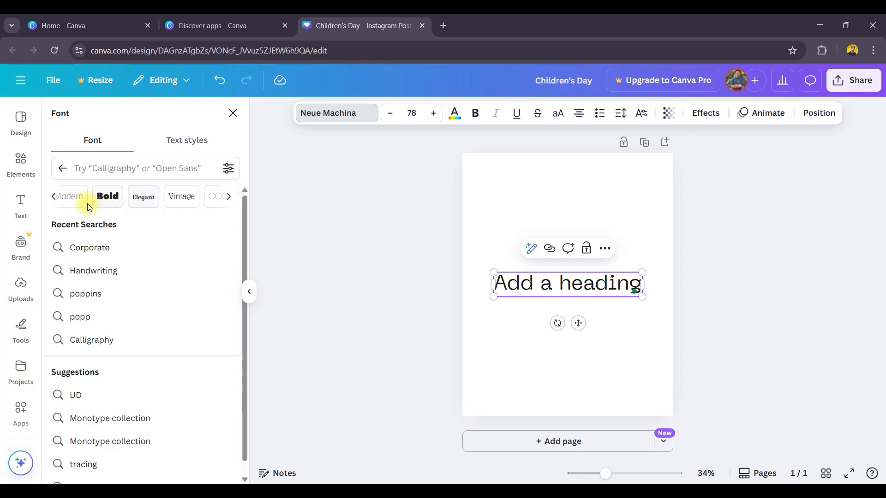
click(232, 197)
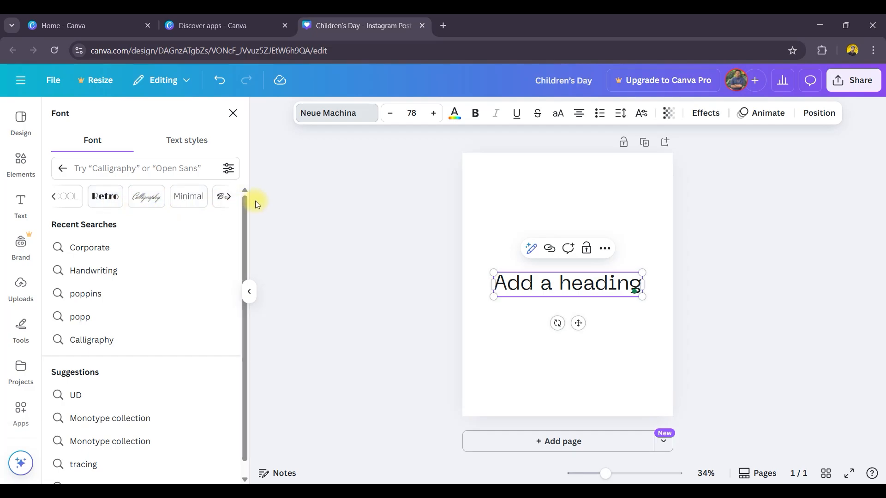
click(227, 197)
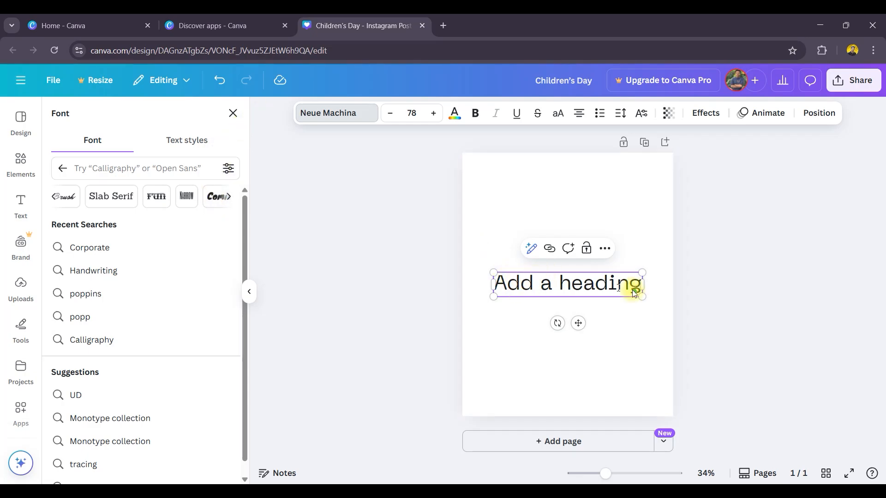
Try font sizes 77, 78 and 20 on the heading, ending on 64.
click(390, 113)
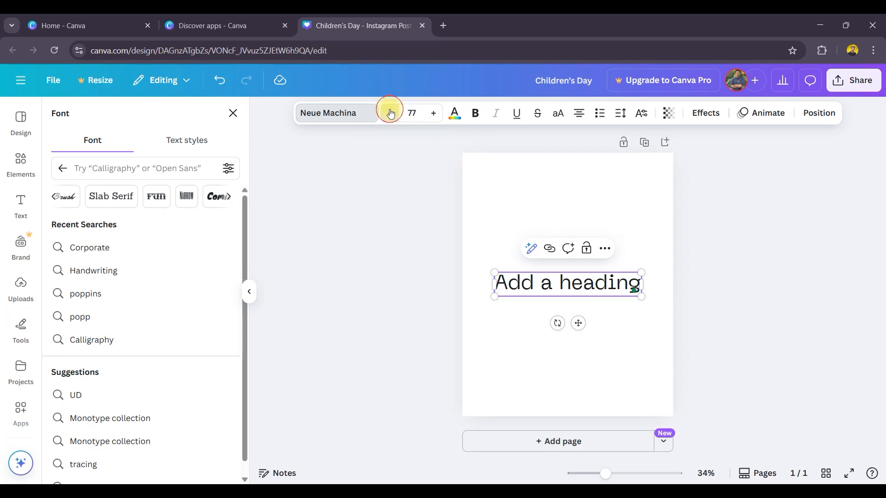
click(435, 114)
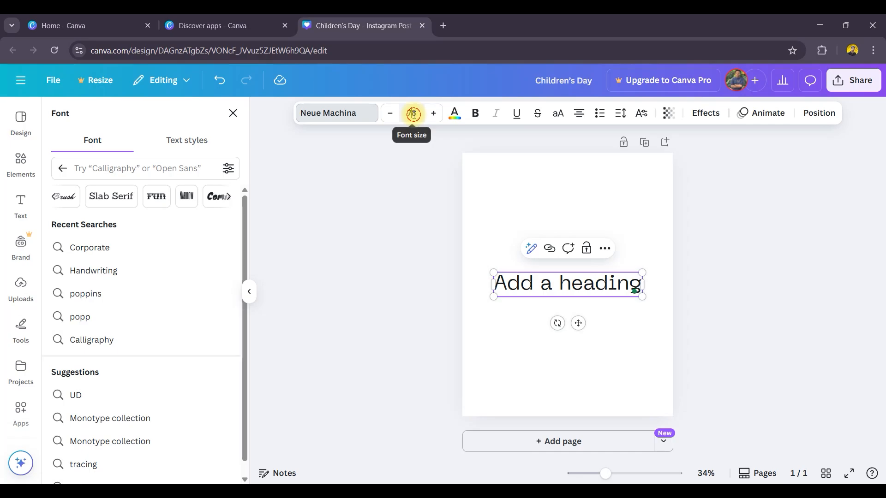
click(414, 114)
text(20)
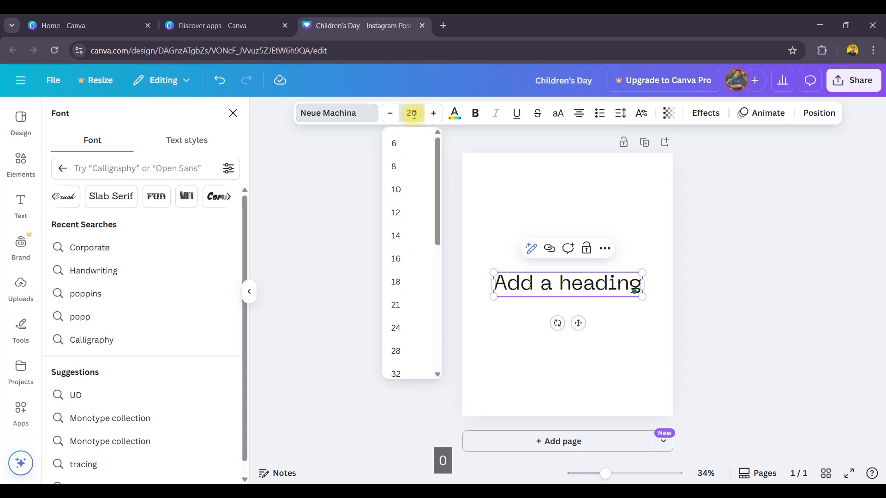
key(Return)
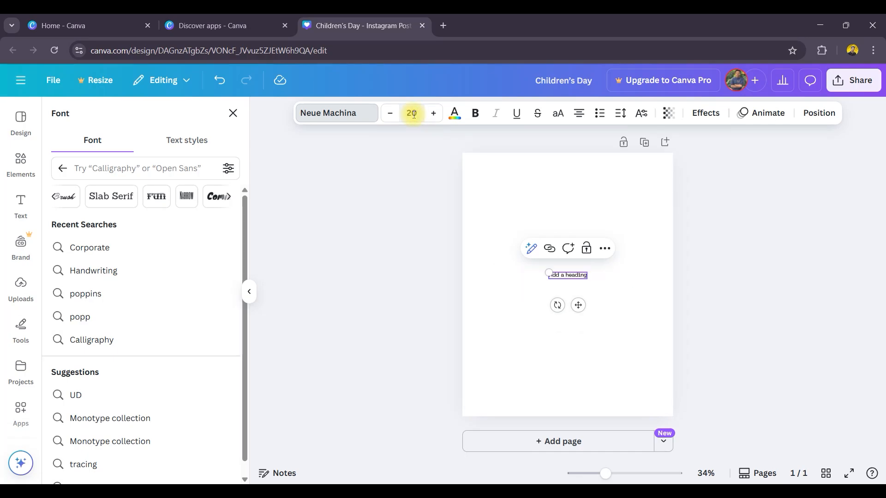
click(413, 114)
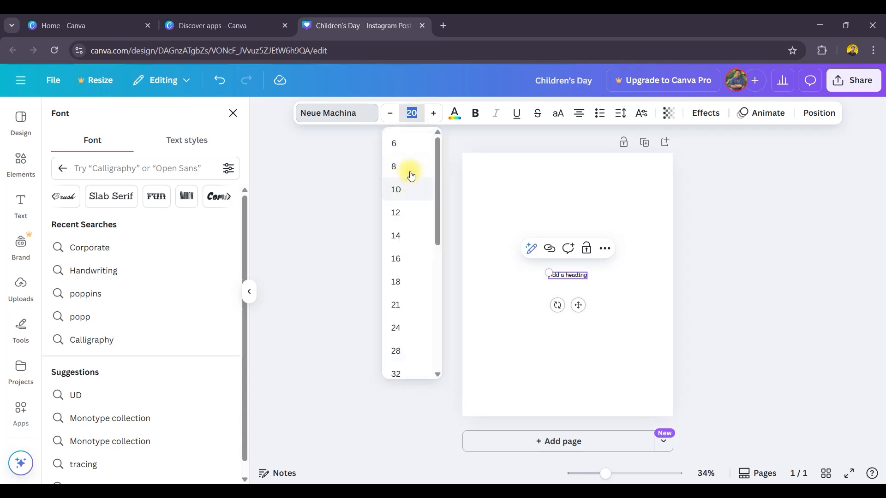
drag(439, 197, 437, 345)
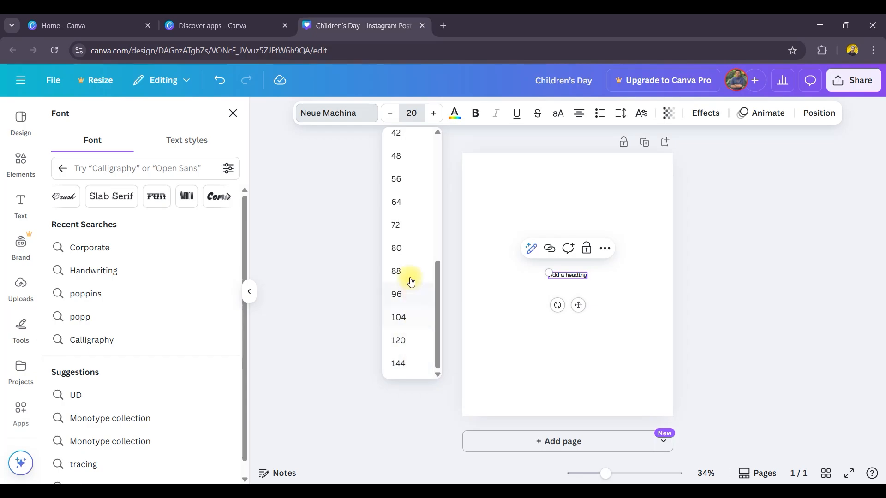
click(401, 203)
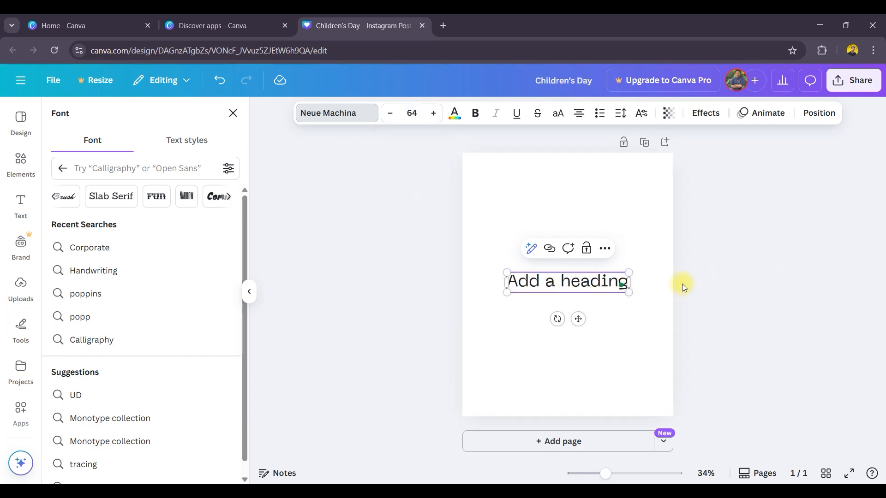
Color the heading text red and toggle bold on and off, ending with bold on.
click(455, 117)
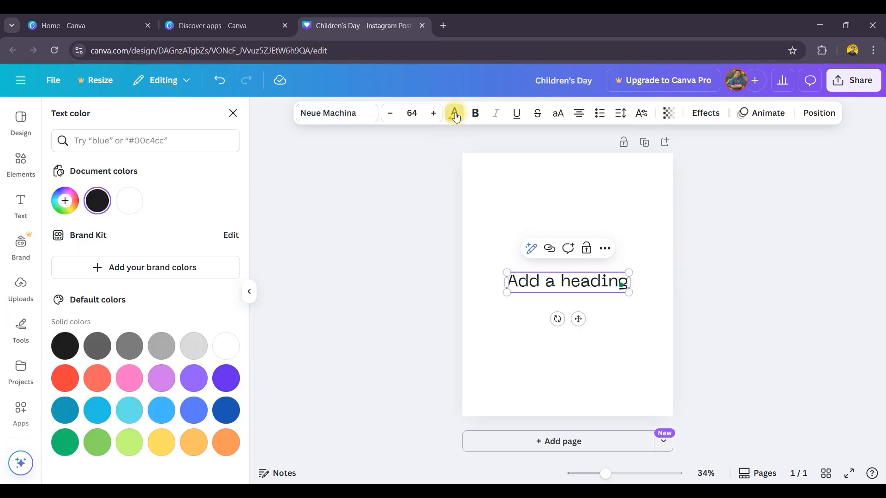
click(69, 378)
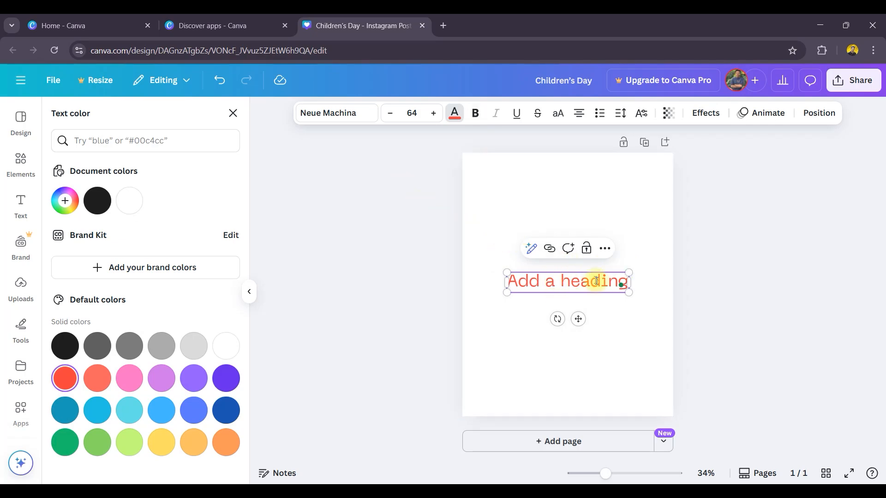
click(476, 114)
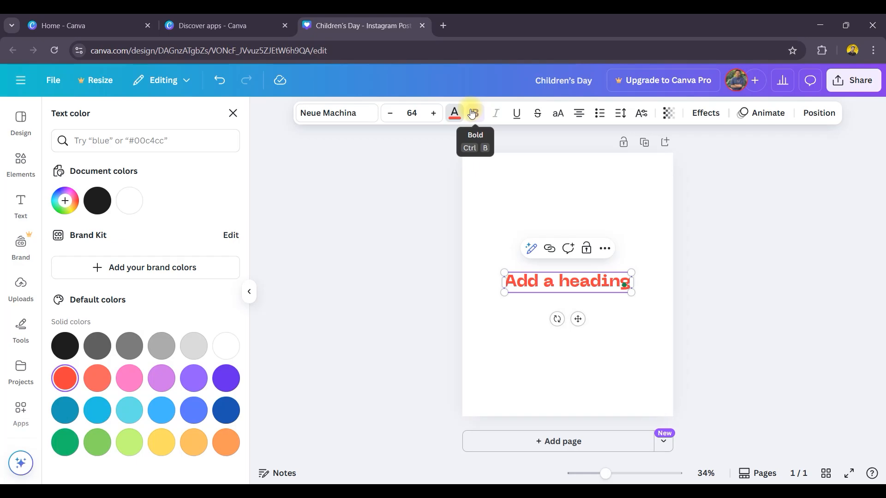
key(Escape)
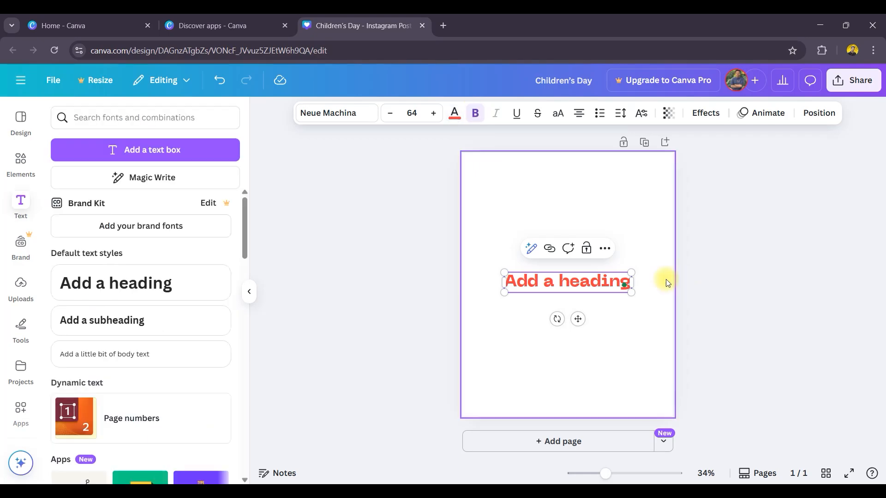
key(ctrl+b)
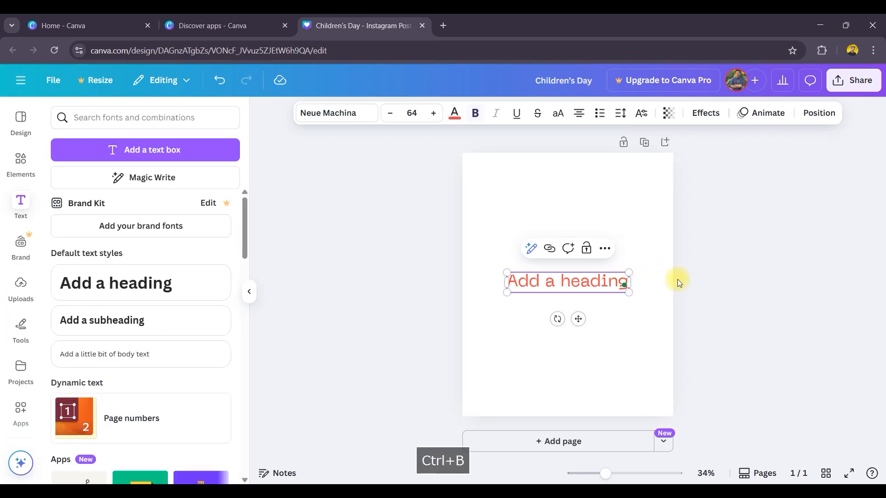
key(ctrl+b)
key(ctrl+b)
key(ctrl+b)
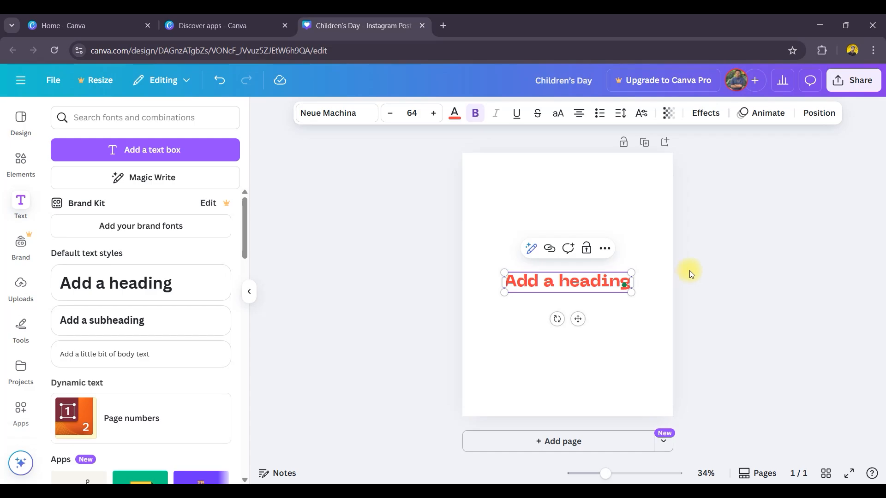
Try underline and strikethrough on the heading, ending with bold, underline and strikethrough all off.
click(517, 115)
click(517, 114)
key(ctrl+u)
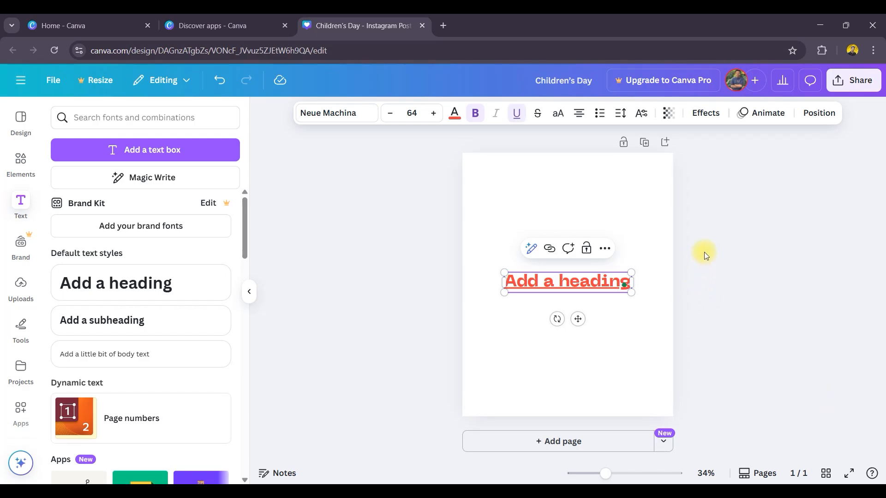
click(537, 111)
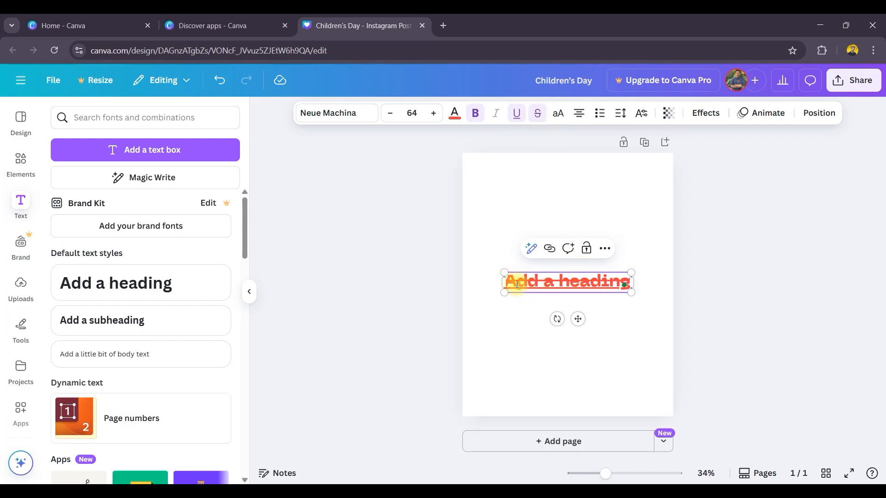
click(529, 114)
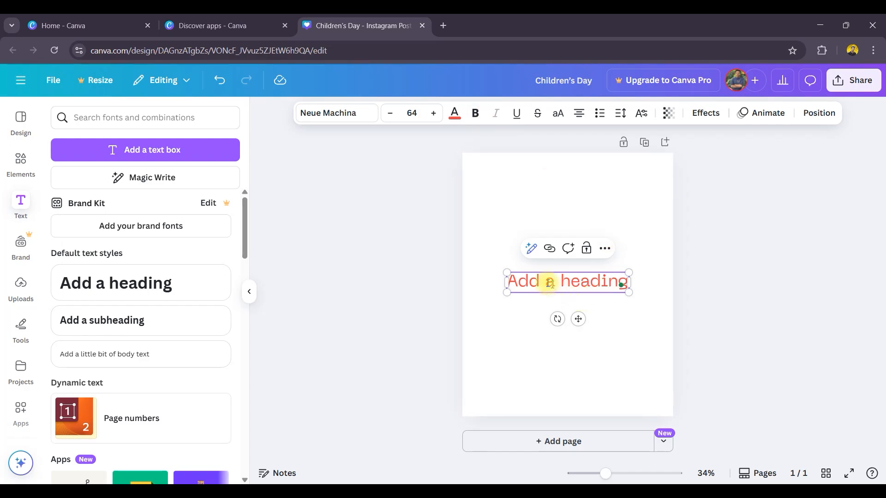
Convert the heading text to all uppercase and check it by selecting some of its letters.
click(518, 280)
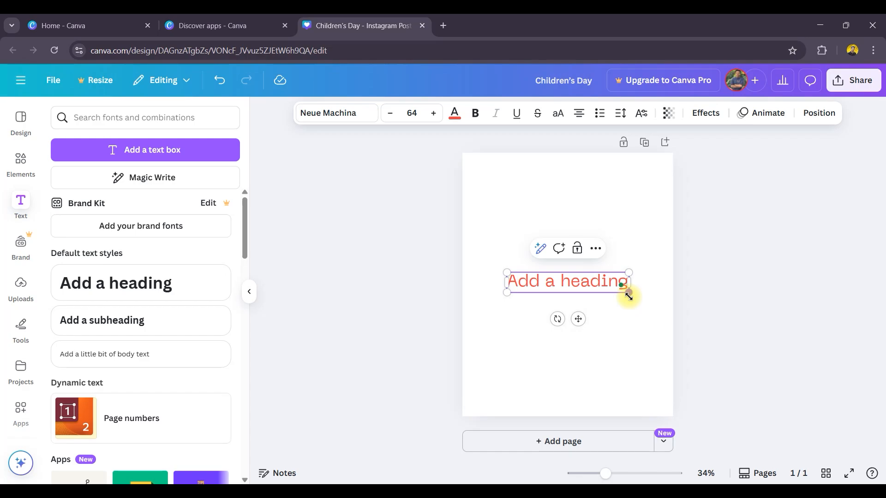
click(559, 119)
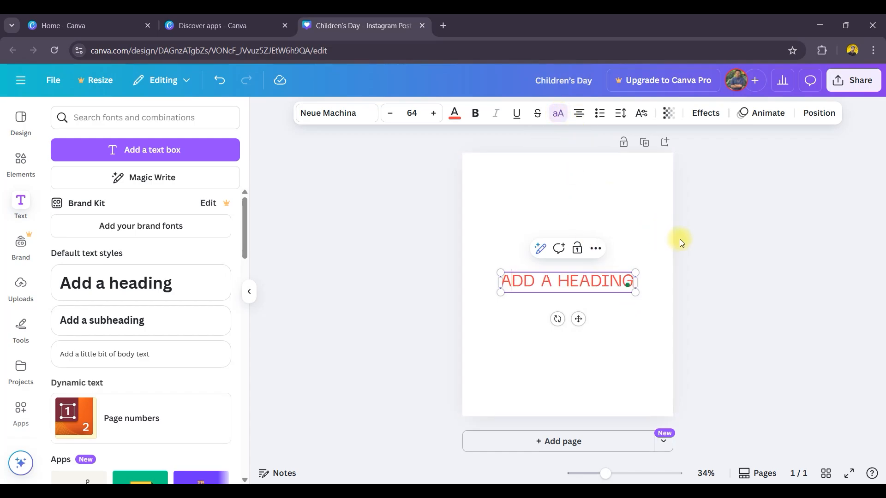
click(554, 280)
key(shift+Right)
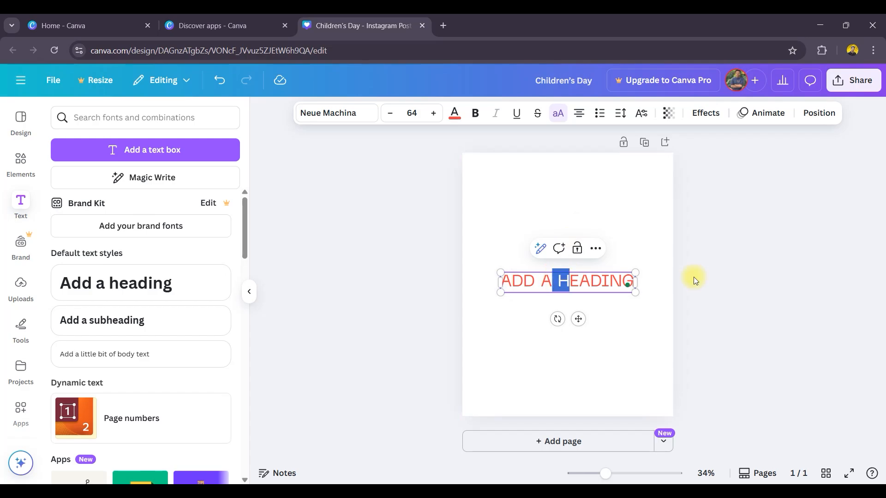
key(shift+Right)
key(shift+Right)
click(590, 279)
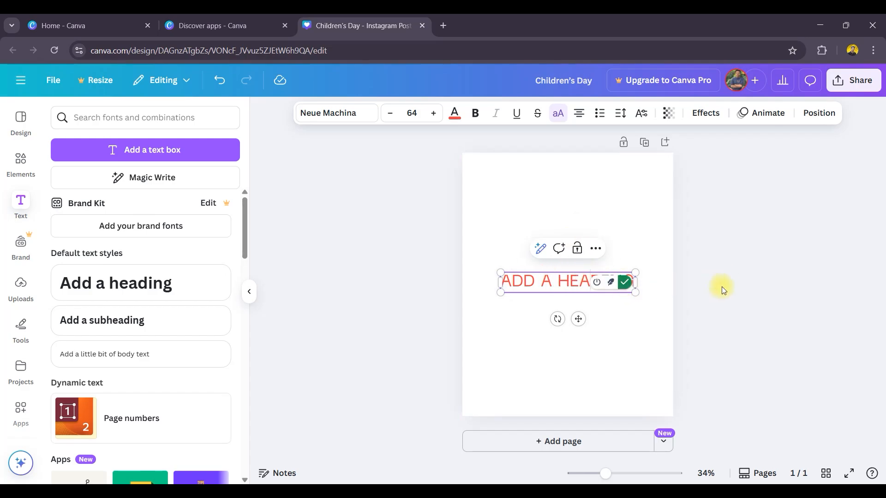
click(722, 289)
Replace the heading text with CANVA SERIES.
click(590, 282)
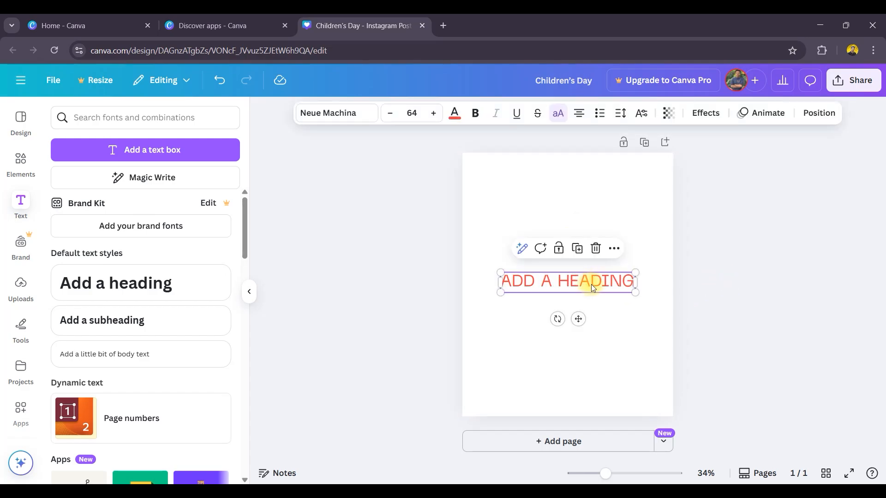
double_click(593, 285)
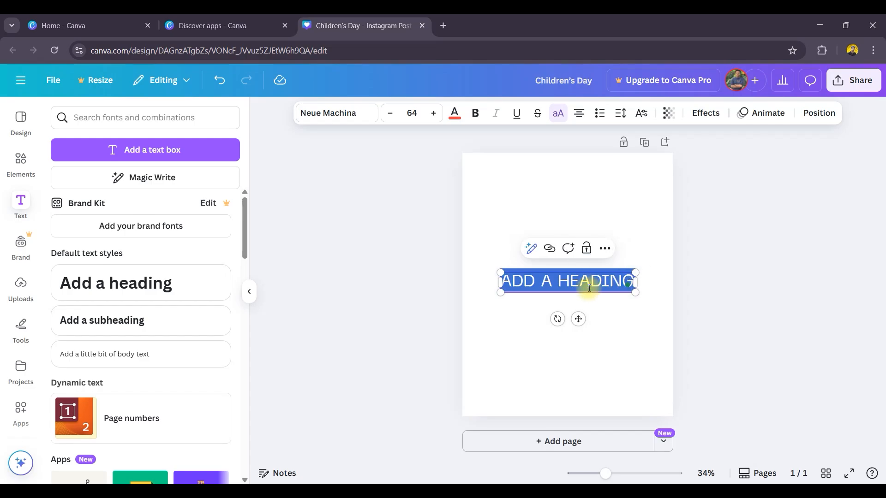
text(CANVA SERIO)
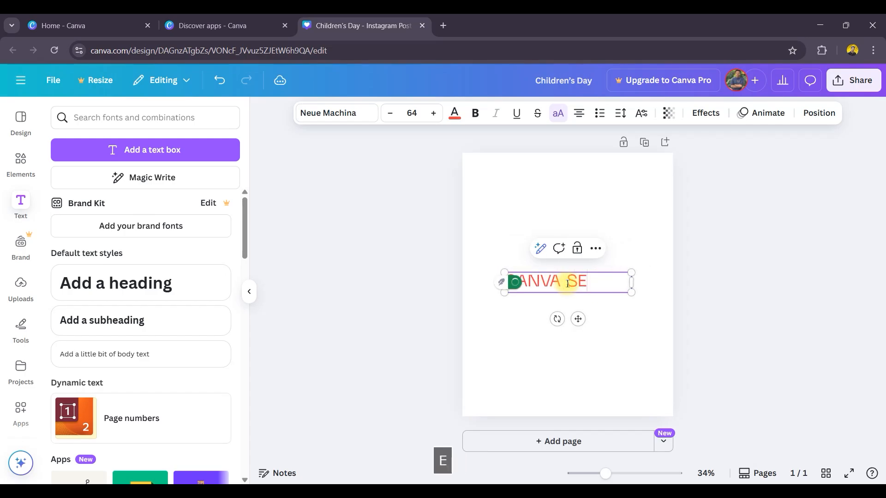
key(BackSpace)
text(ES)
key(Return)
click(784, 333)
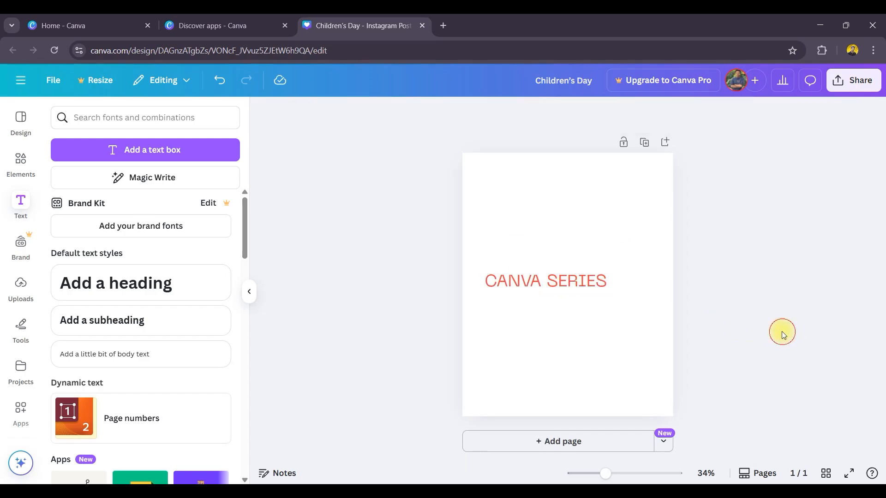
Add EPISODE 02 as the heading's second line and a person's first name as the third.
click(606, 279)
text(EPISOD)
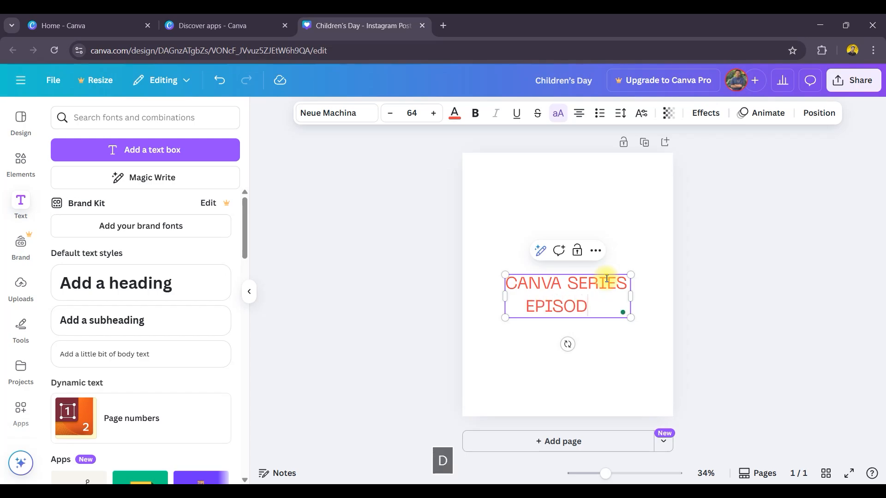
text(E 02)
key(Return)
text(ADHIL)
key(Return)
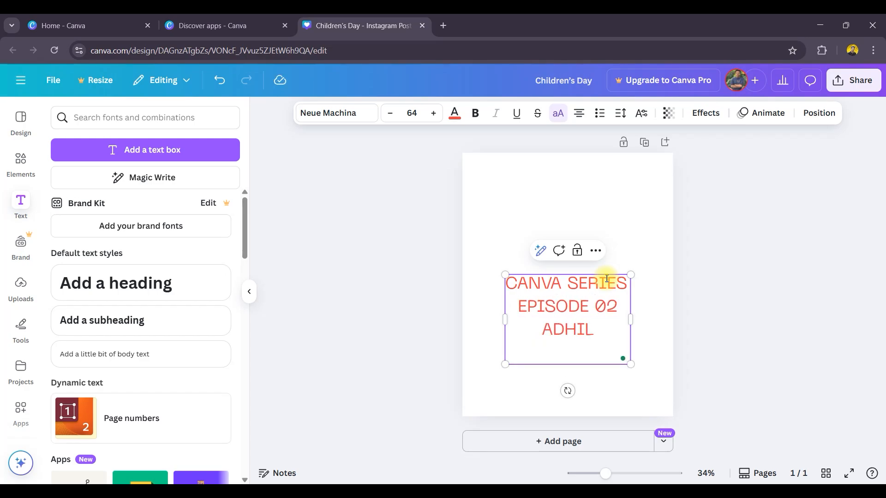
key(Escape)
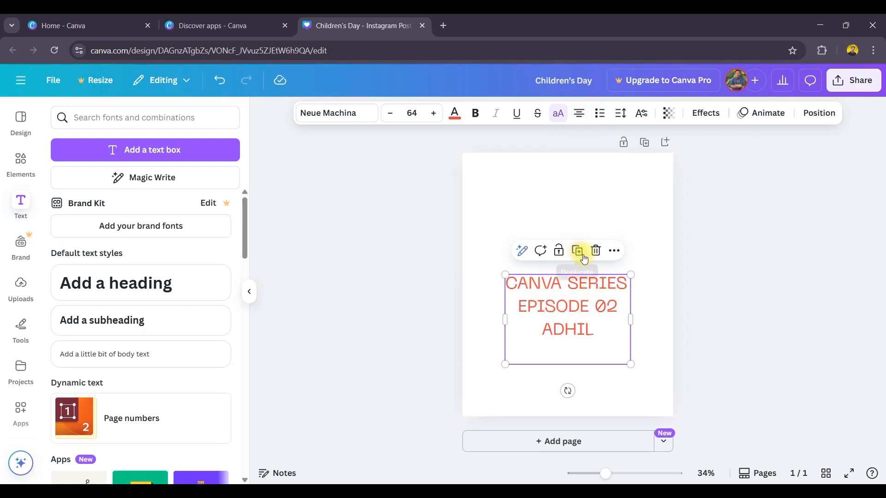
Try left, justified and right alignment on the three-line text, ending on centered.
click(579, 115)
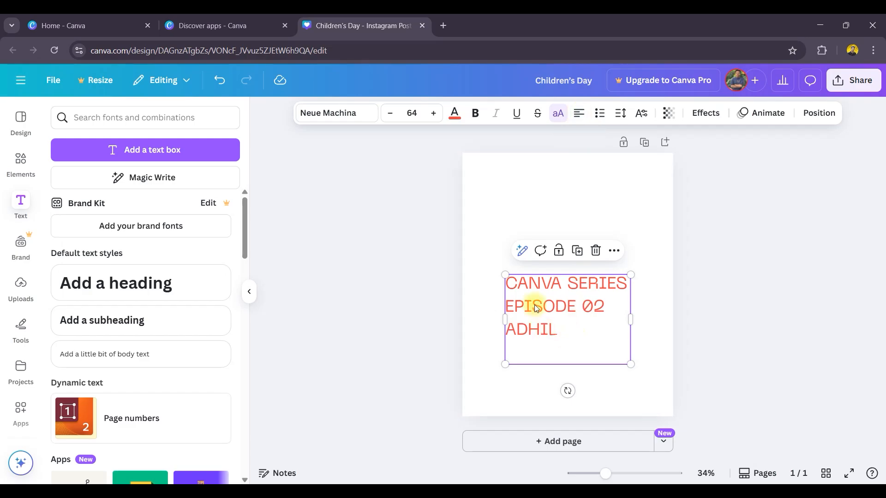
click(577, 115)
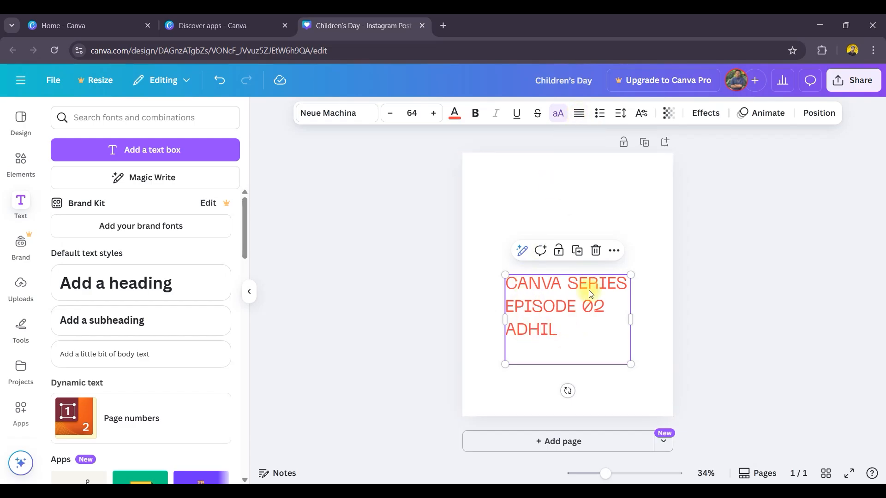
click(580, 114)
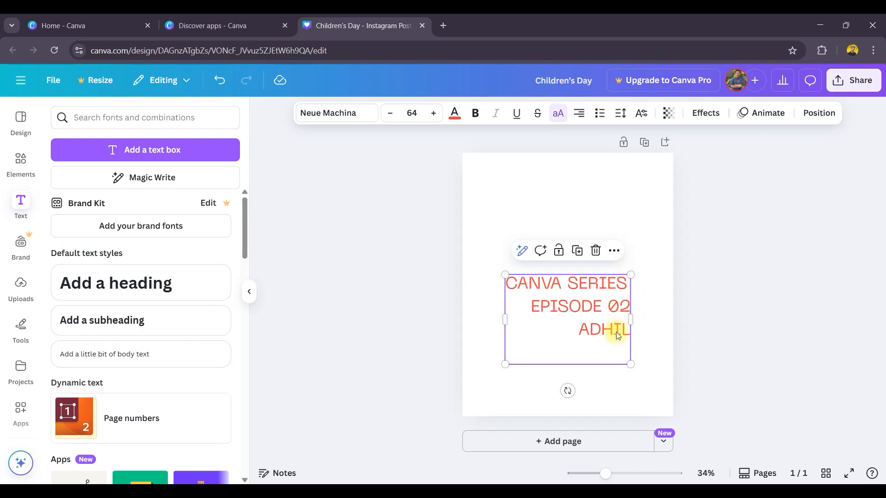
click(582, 114)
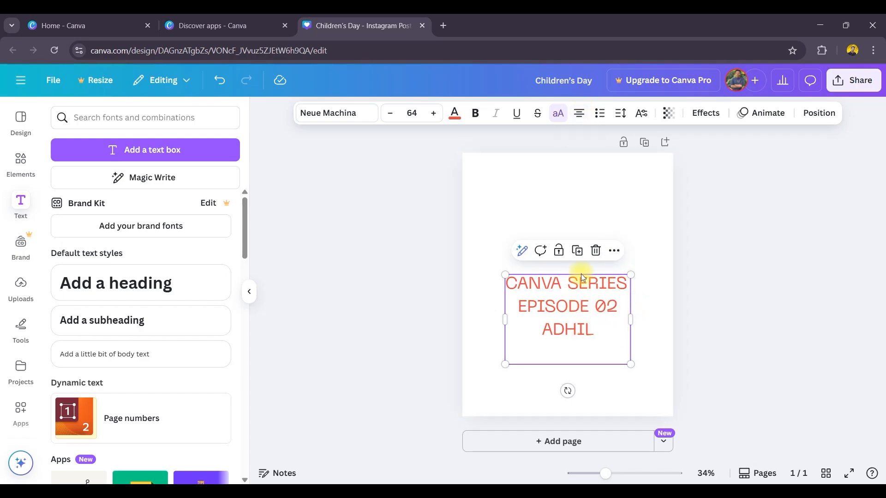
Try a bulleted and a numbered list on the three-line text, ending with no list.
click(600, 114)
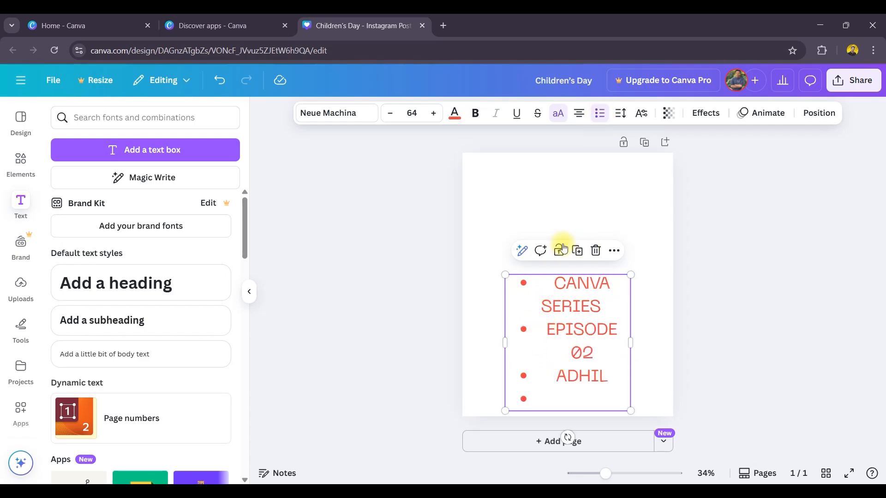
click(600, 114)
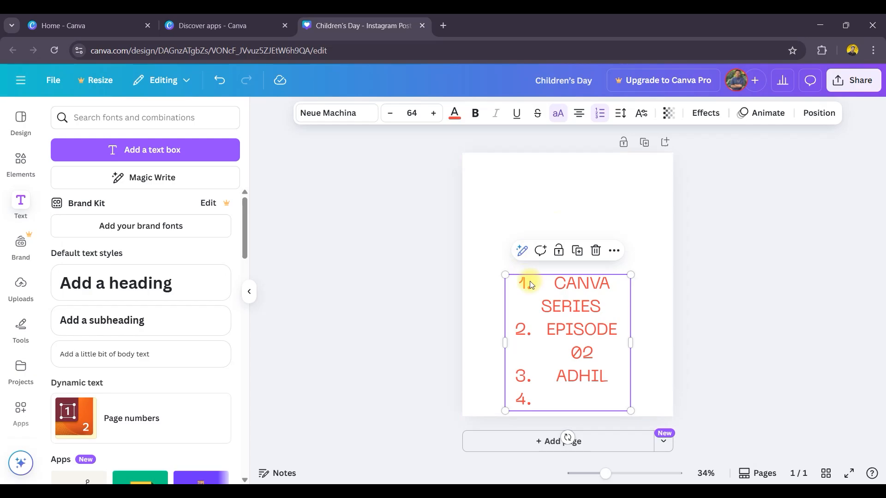
click(600, 114)
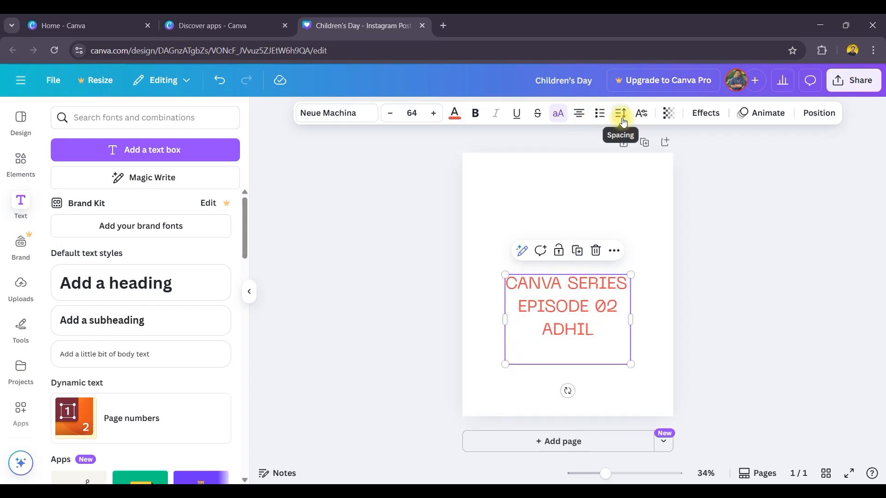
Set the three-line text's letter spacing to -11 and slightly increase its line spacing.
click(621, 116)
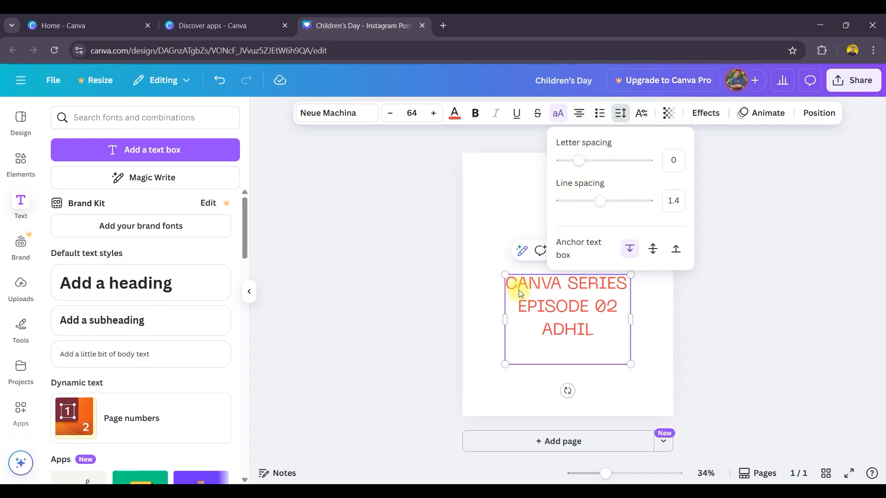
mouse_move(582, 166)
mouse_down()
mouse_move(629, 174)
mouse_move(569, 177)
mouse_move(578, 182)
mouse_up()
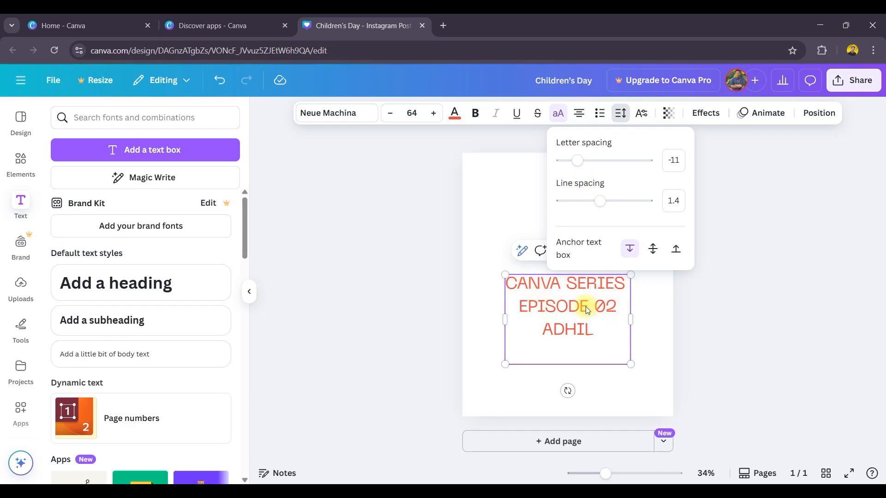
mouse_move(600, 201)
mouse_down()
mouse_move(621, 209)
mouse_move(603, 205)
mouse_up()
Add 1ST as a new line below the name and make its ST superscript.
click(641, 115)
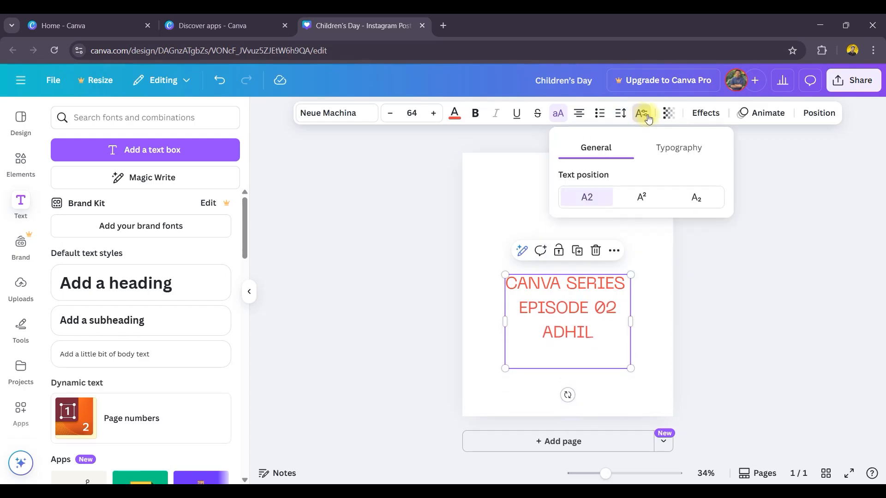
click(740, 363)
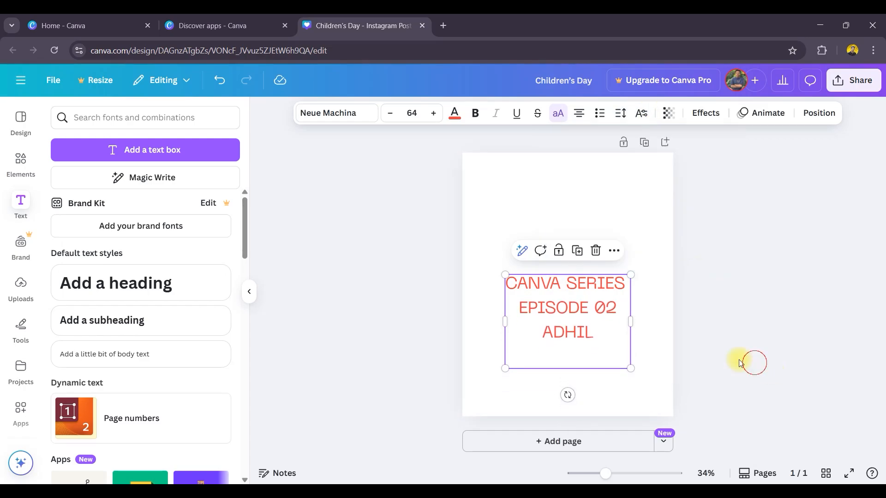
double_click(576, 329)
click(593, 329)
key(Return)
text(1ST)
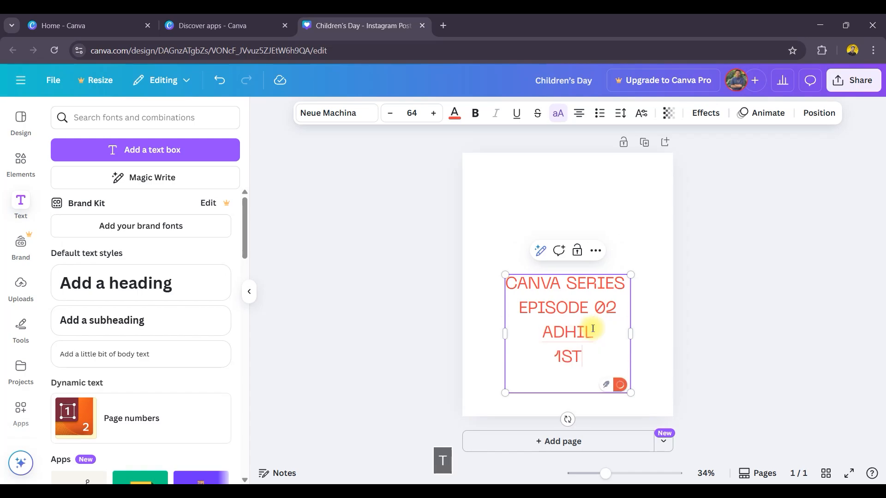
click(563, 358)
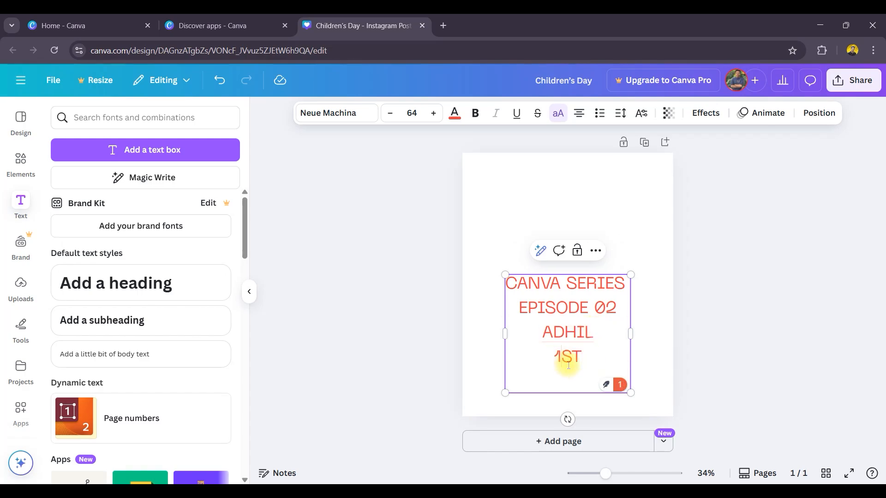
drag(563, 355, 582, 356)
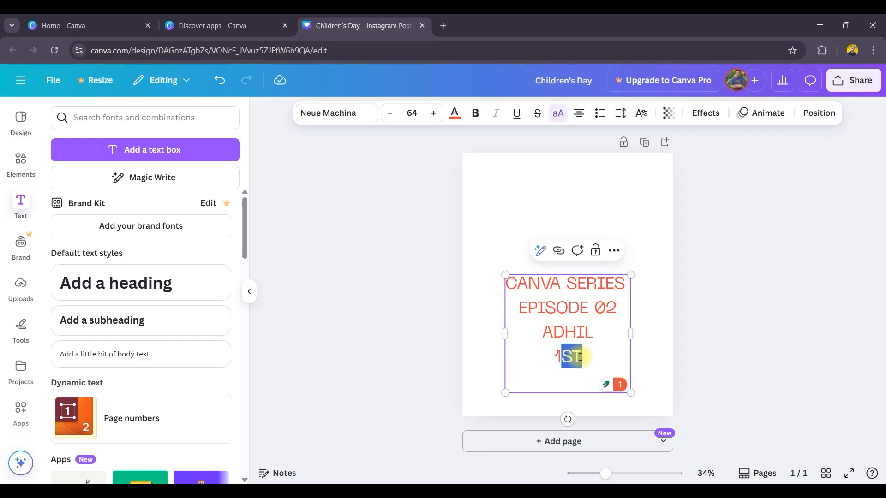
click(639, 113)
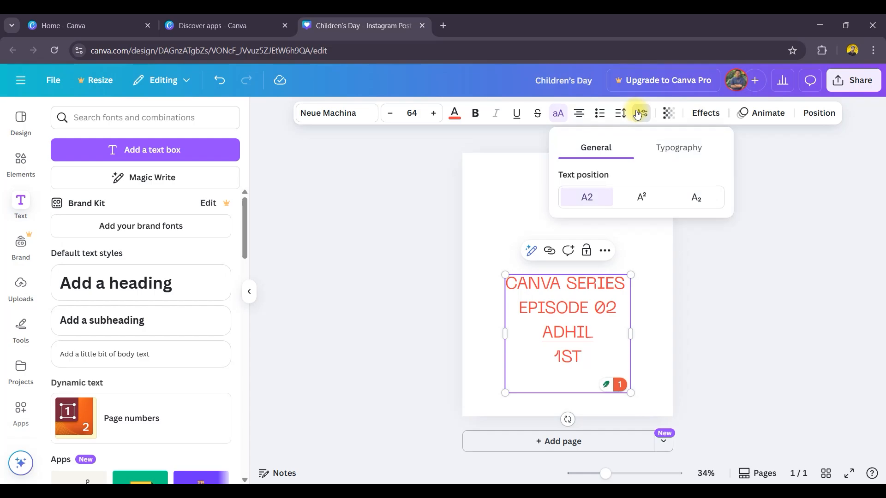
click(643, 198)
click(576, 353)
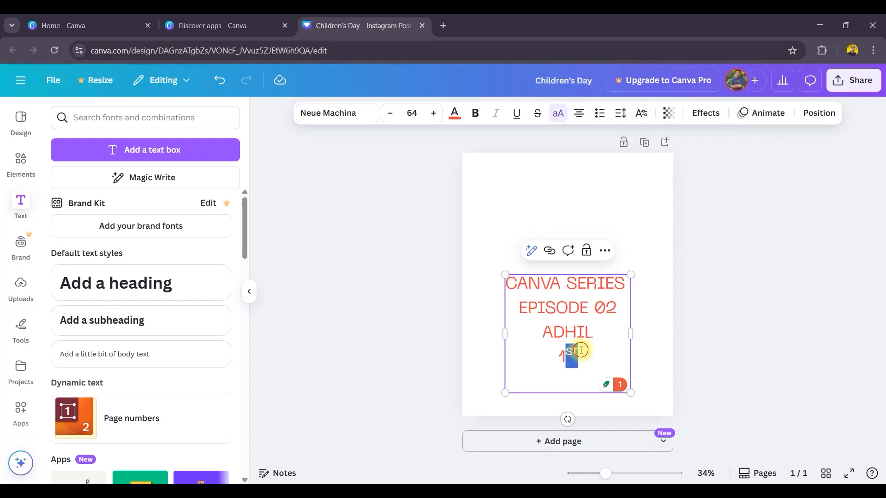
Add 2ND as the fifth line of the text and make its ND subscript.
click(581, 350)
key(Return)
text(2ND)
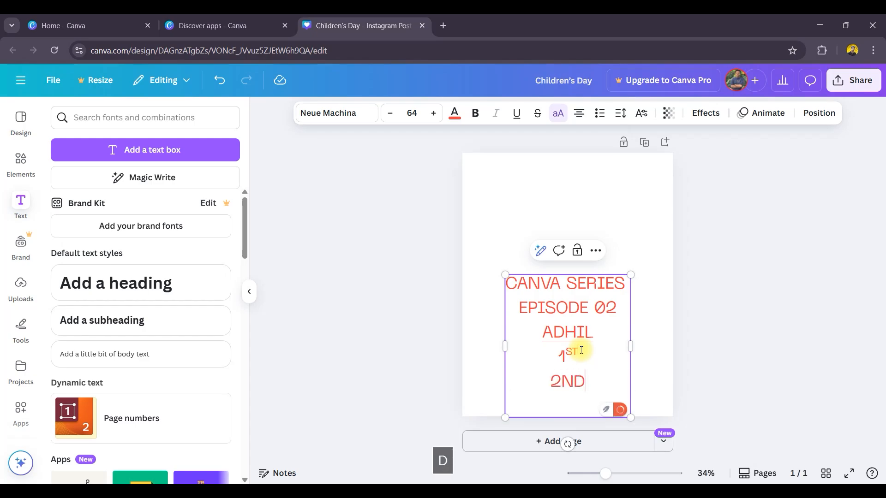
drag(561, 379, 586, 381)
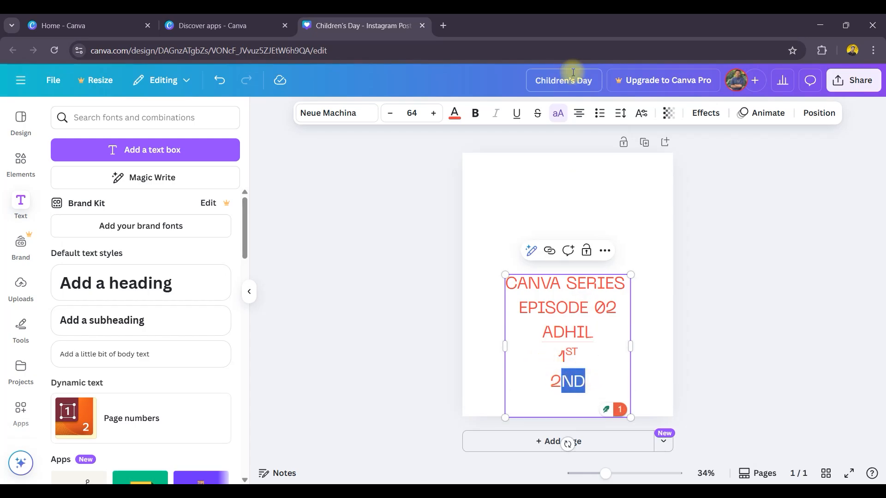
click(639, 112)
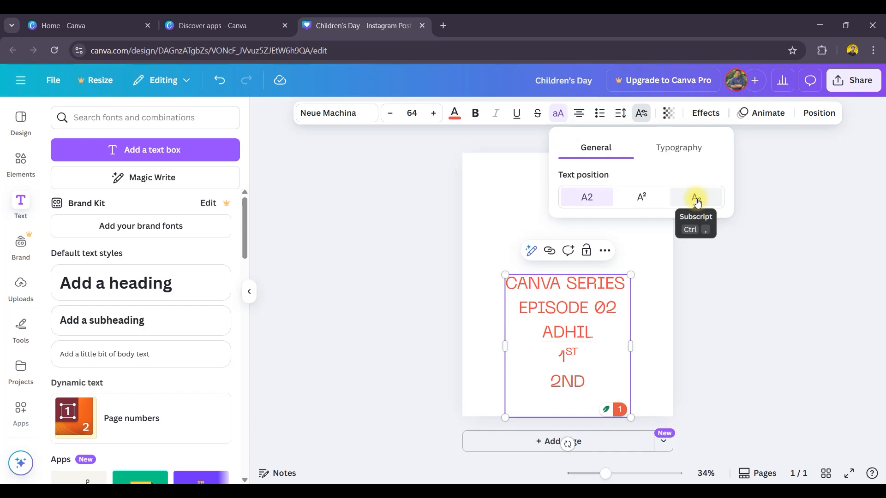
click(696, 199)
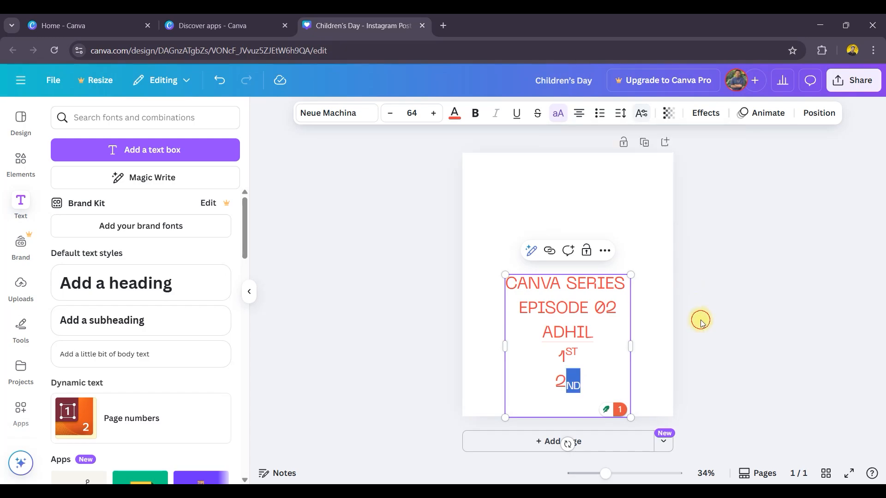
click(660, 326)
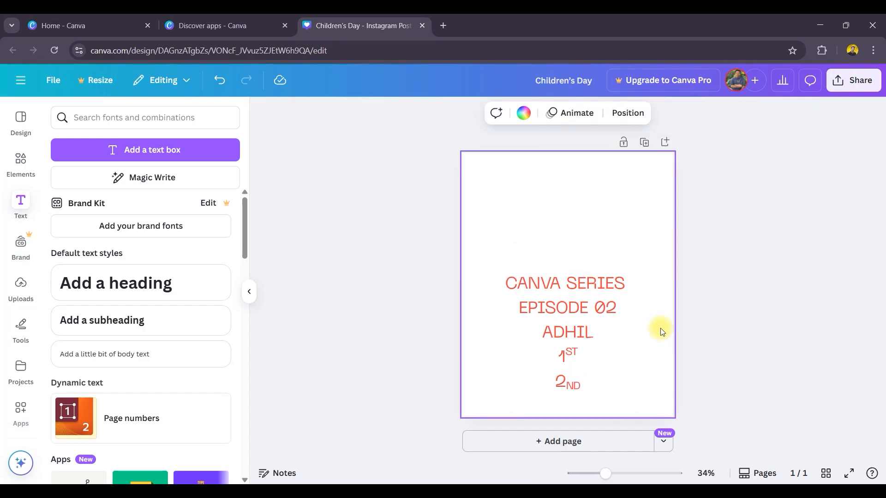
Try changing the transparency of the five-line text box.
click(581, 295)
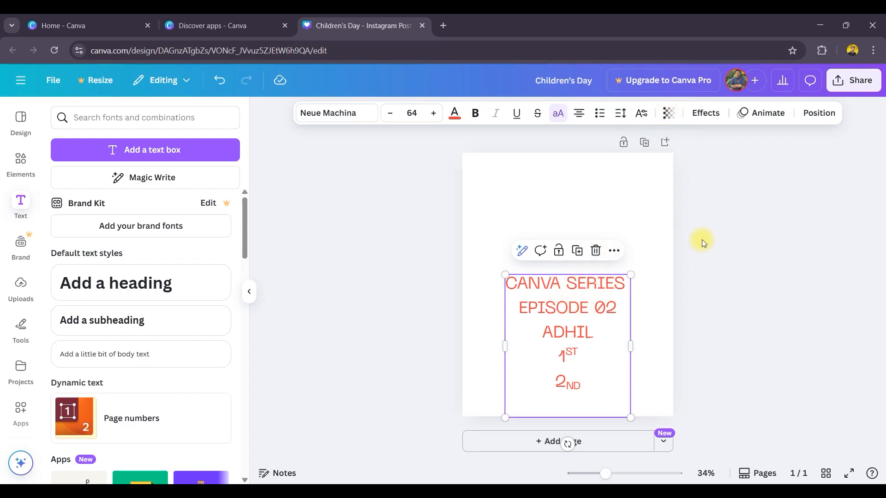
click(669, 113)
drag(699, 160, 725, 184)
click(739, 235)
click(584, 190)
click(528, 289)
Try the Shadow and Lift effects on the five-line text, ending on the Splice style.
click(705, 113)
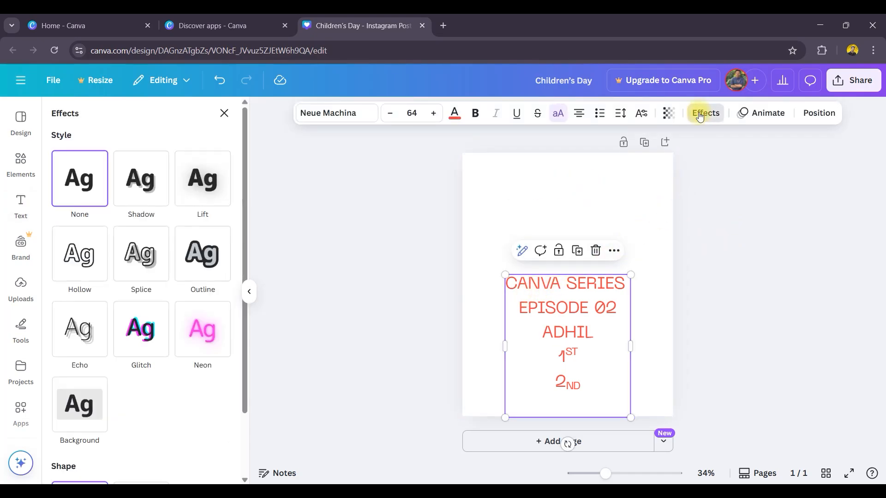
click(163, 193)
click(186, 170)
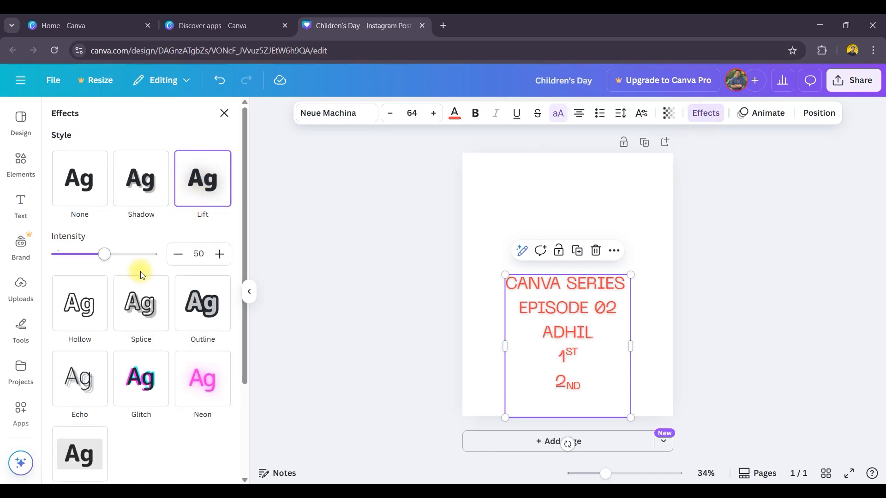
click(138, 332)
click(207, 347)
click(153, 272)
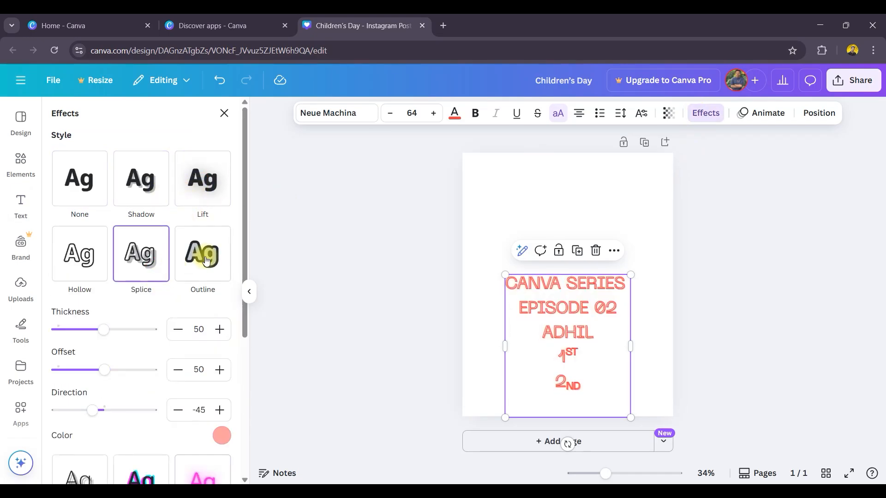
click(103, 331)
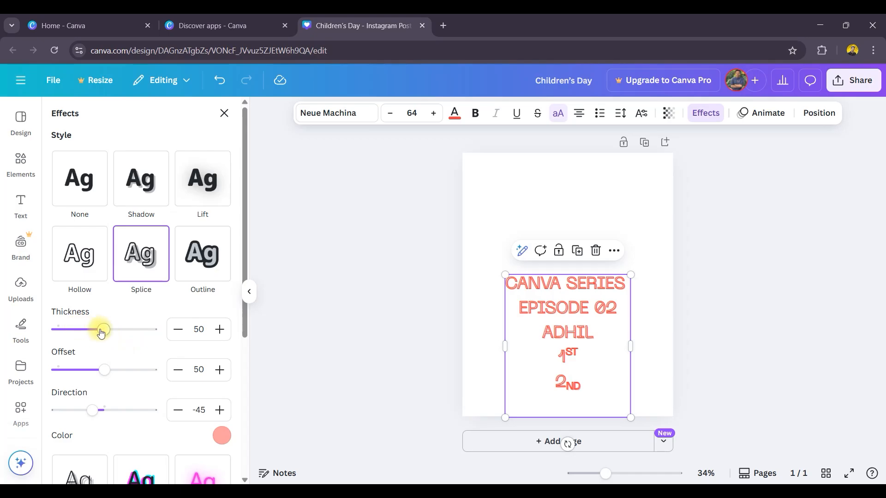
scroll(103, 300, down, 1)
click(105, 312)
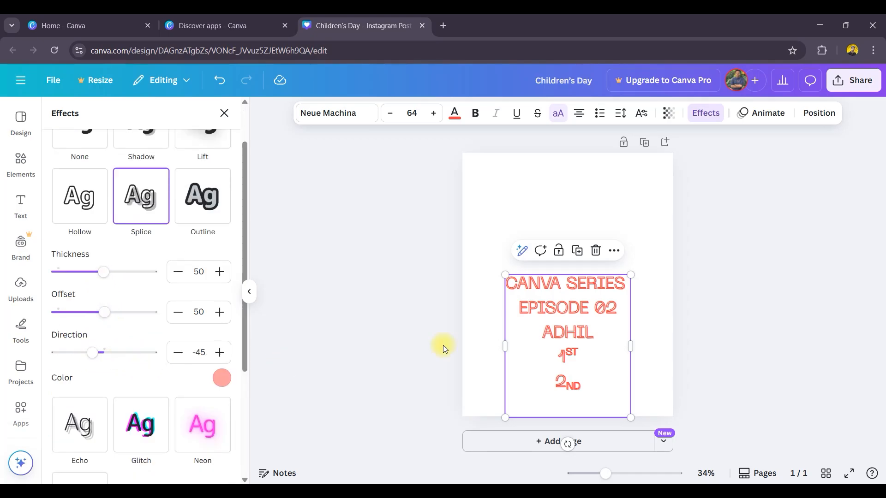
Try the Block and Burst animations on the text, ending on Roll.
click(769, 113)
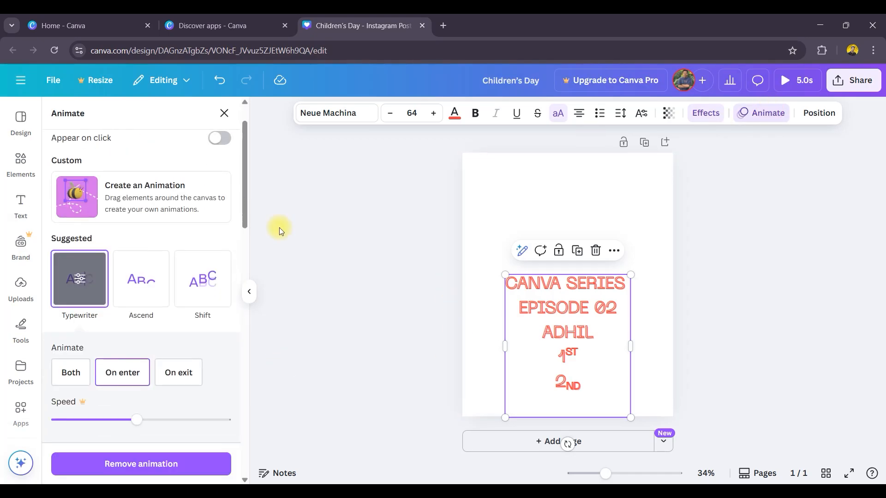
scroll(137, 272, down, 7)
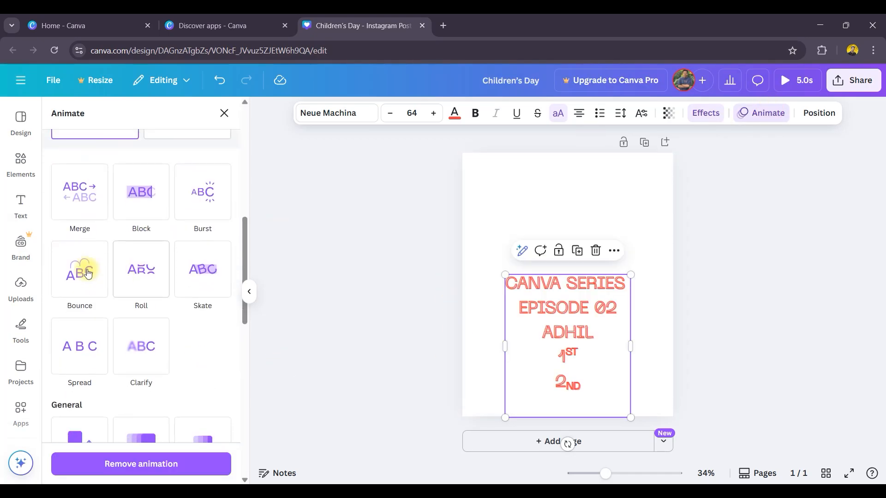
click(144, 204)
click(211, 206)
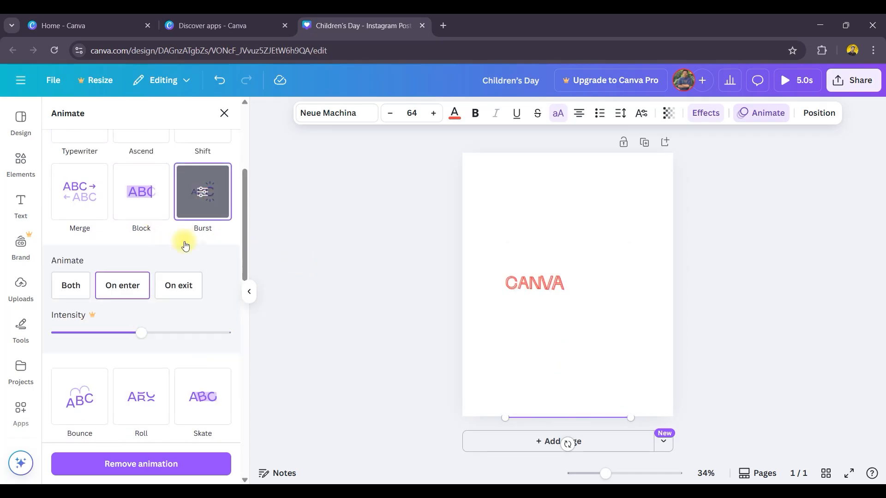
scroll(182, 242, down, 3)
click(133, 289)
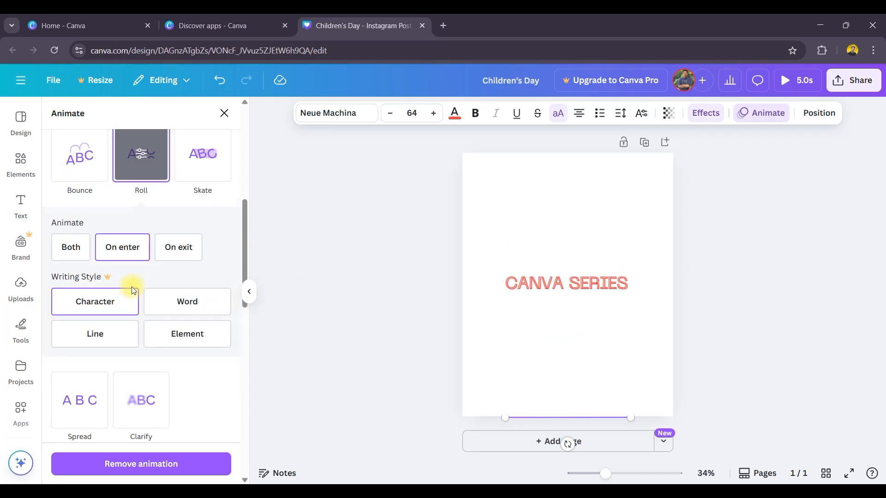
scroll(133, 290, up, 10)
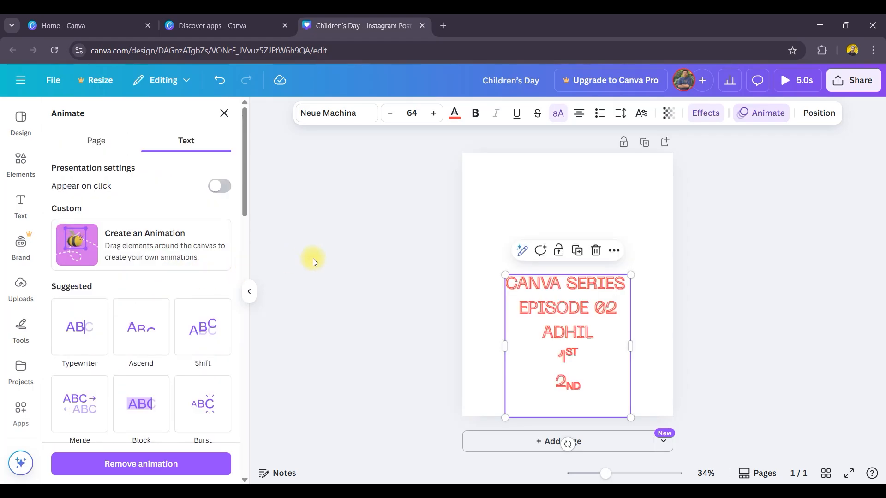
Try aligning the text box to different page edges, ending at the bottom of the page and horizontally centered.
click(813, 113)
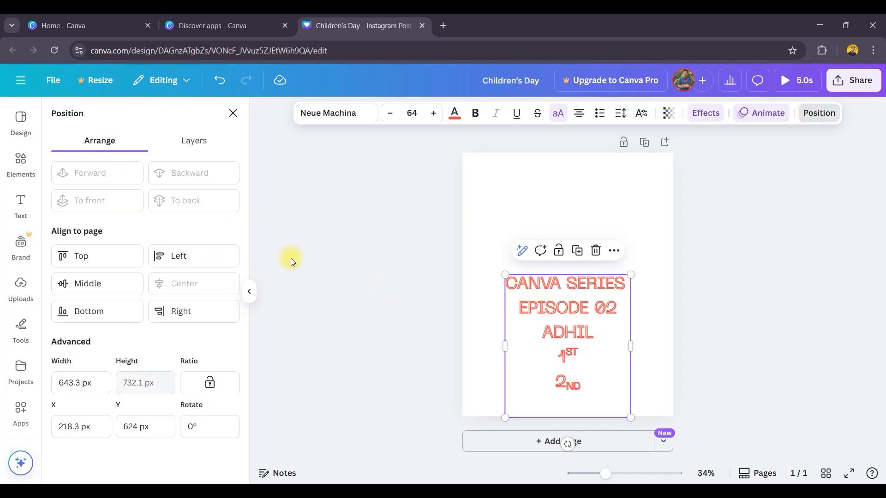
click(167, 256)
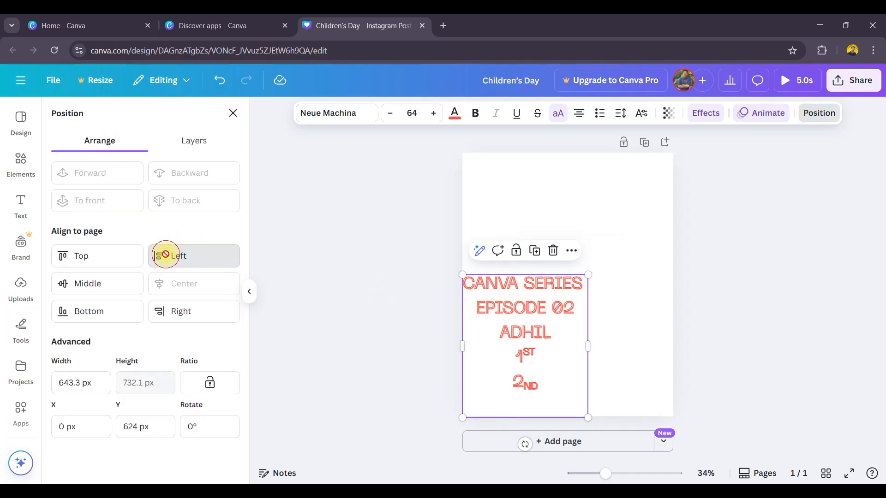
click(113, 259)
click(110, 316)
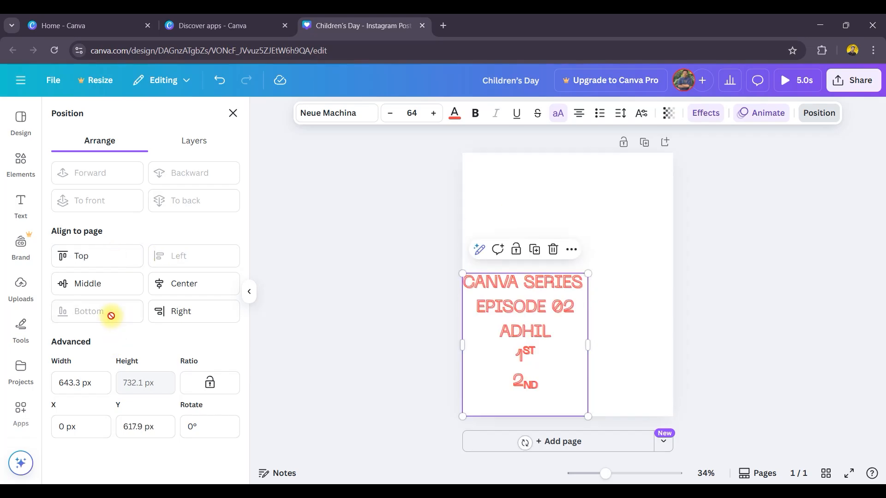
click(187, 311)
click(184, 284)
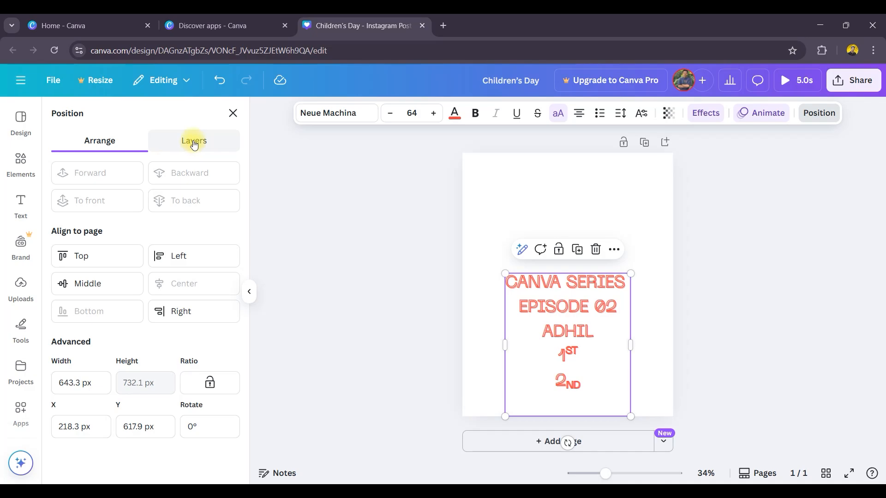
View the layer list, move the text box up the page and place a recently used square shape below the text.
click(194, 144)
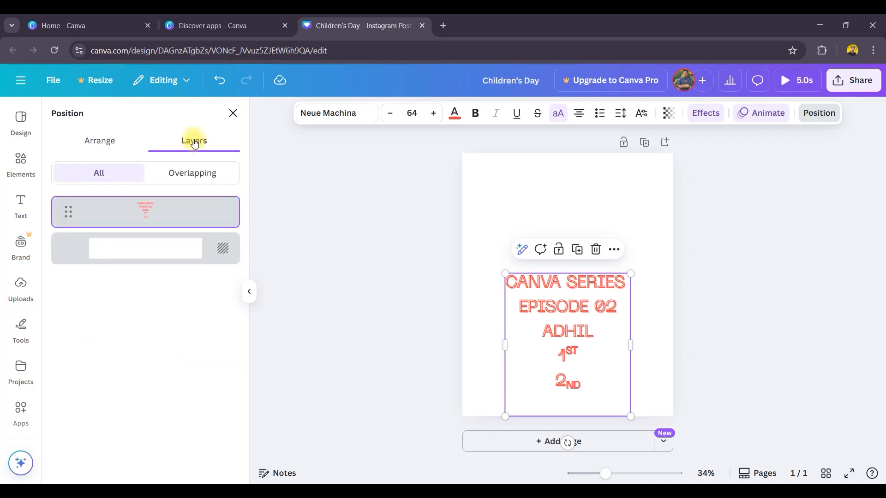
drag(546, 274, 535, 232)
click(21, 159)
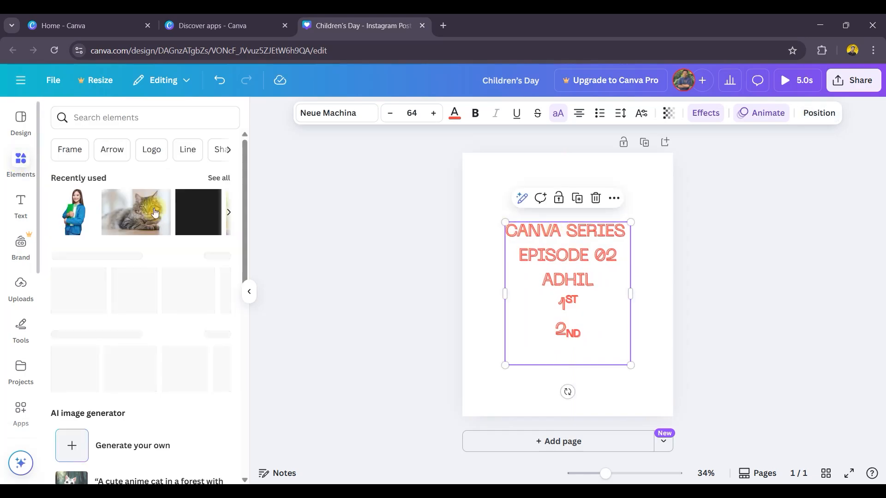
drag(197, 219, 571, 372)
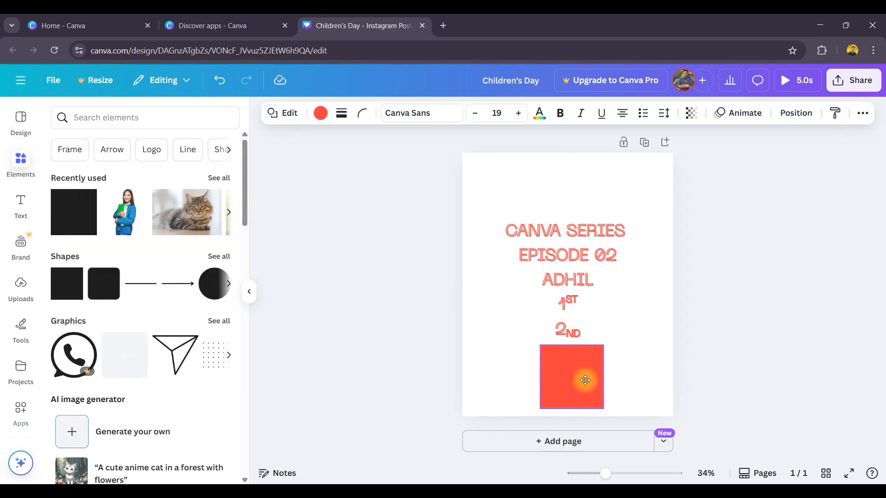
Reopen the page's layer list and select the square's layer, ending on the text's layer.
click(546, 259)
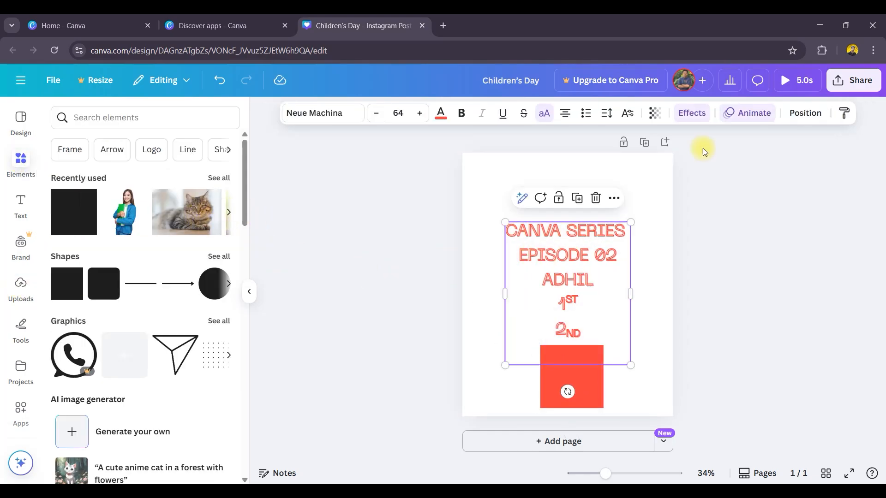
click(805, 113)
click(171, 225)
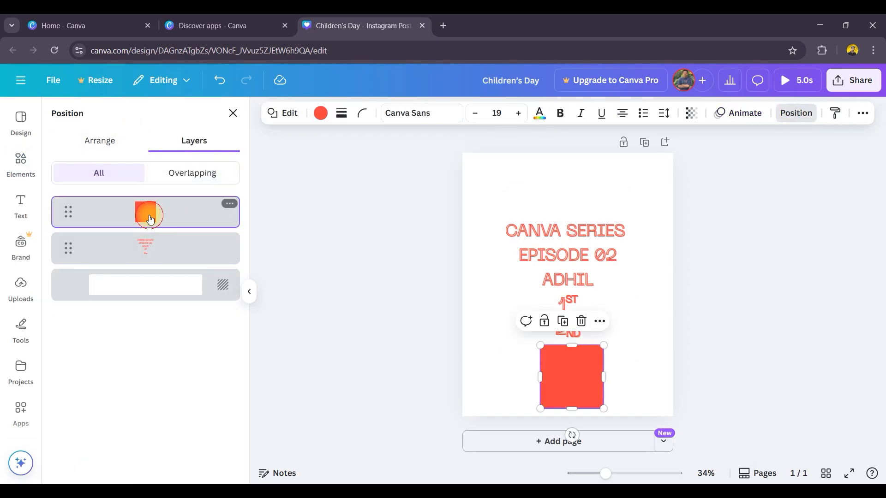
click(159, 249)
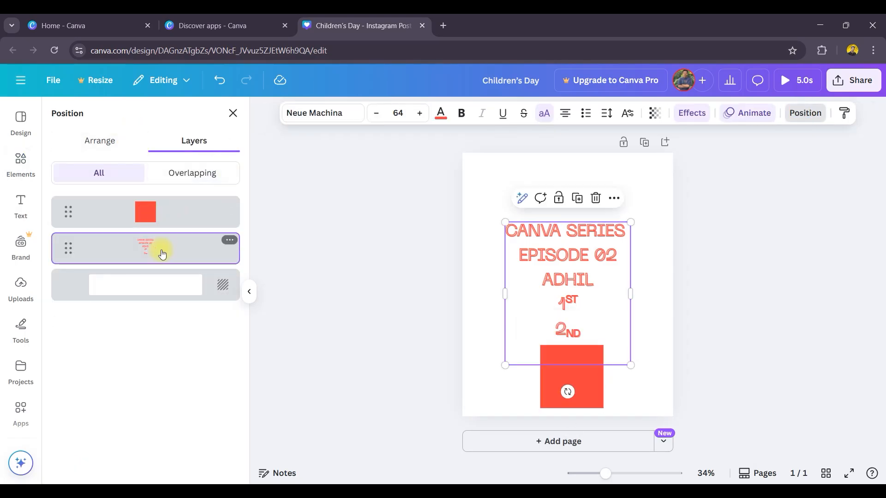
Move the square up over the text and reorder its layer so that it sits behind the text.
click(785, 388)
drag(595, 379, 593, 270)
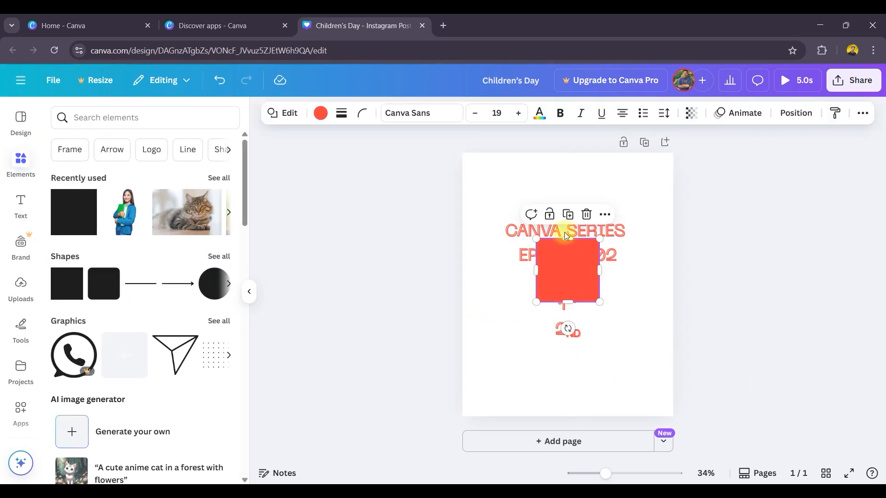
click(795, 113)
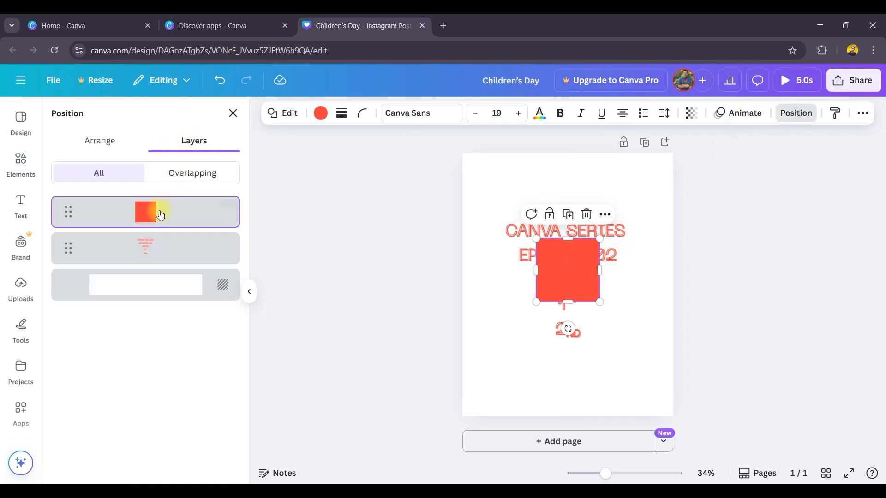
drag(184, 217, 177, 272)
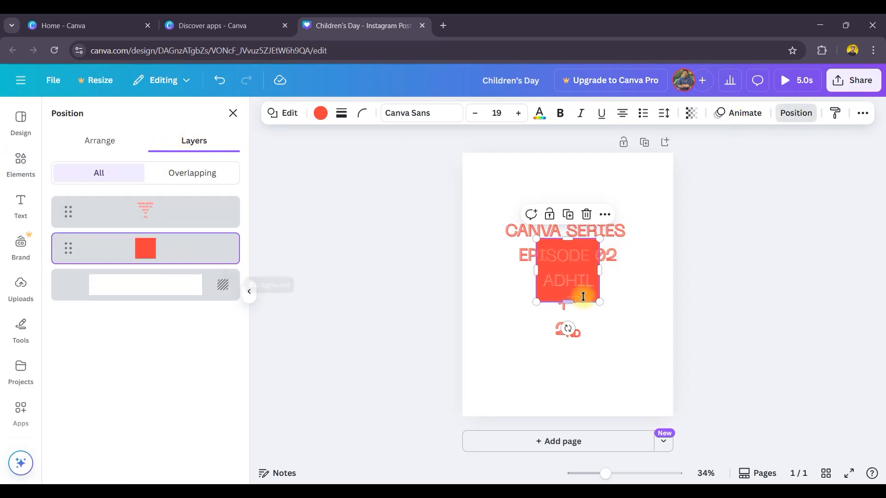
Enlarge the square on all four sides so that it forms a wide backdrop behind all the text lines.
drag(536, 270, 487, 270)
drag(606, 273, 652, 271)
drag(571, 239, 575, 207)
drag(568, 302, 615, 351)
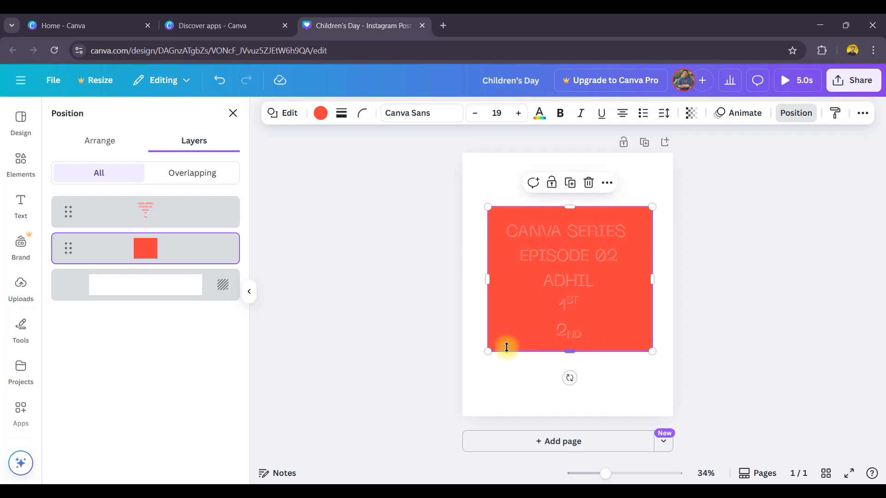
drag(570, 207, 570, 205)
Change the backdrop square's fill to the black document colour.
click(319, 113)
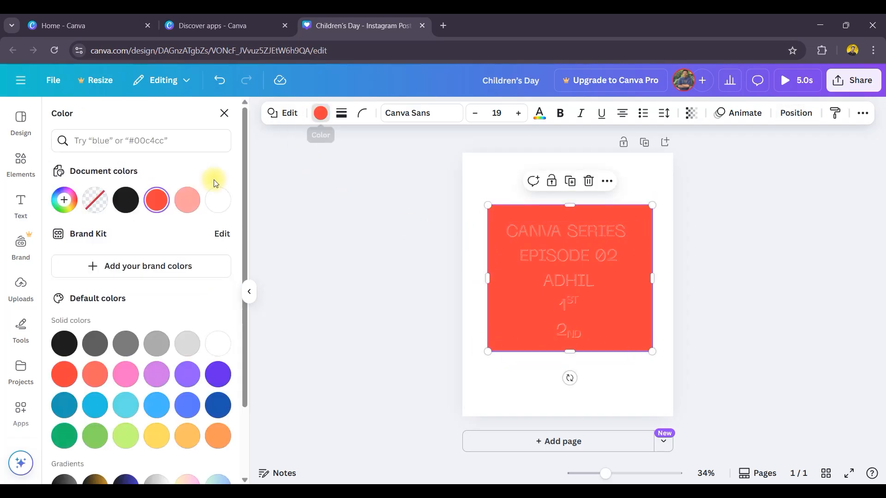
click(128, 203)
click(600, 228)
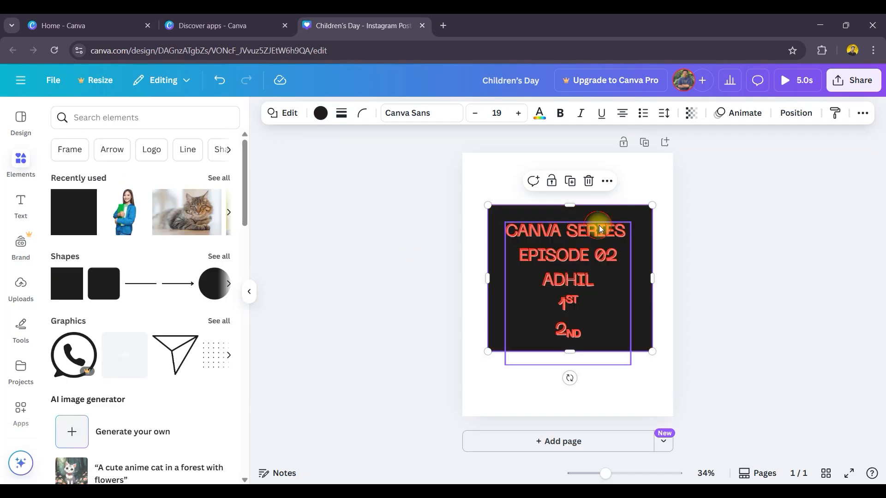
Change the colour of the text over the black square to white.
click(591, 228)
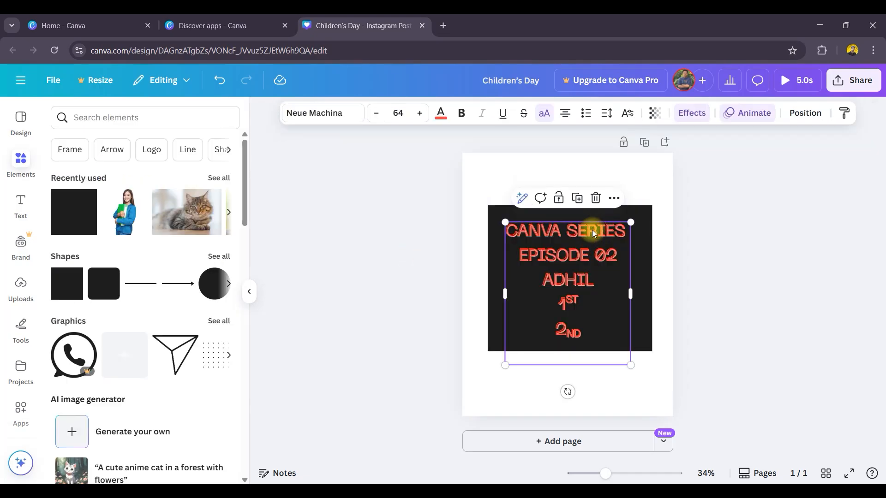
click(441, 113)
click(194, 200)
click(381, 232)
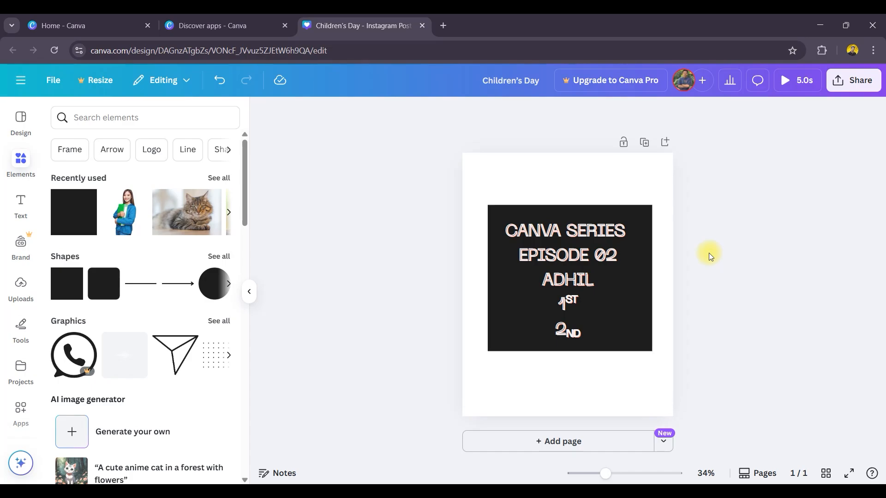
Undo the recent colour, resizing, layer-order and move changes, back to the small red square over the text.
key(ctrl+z)
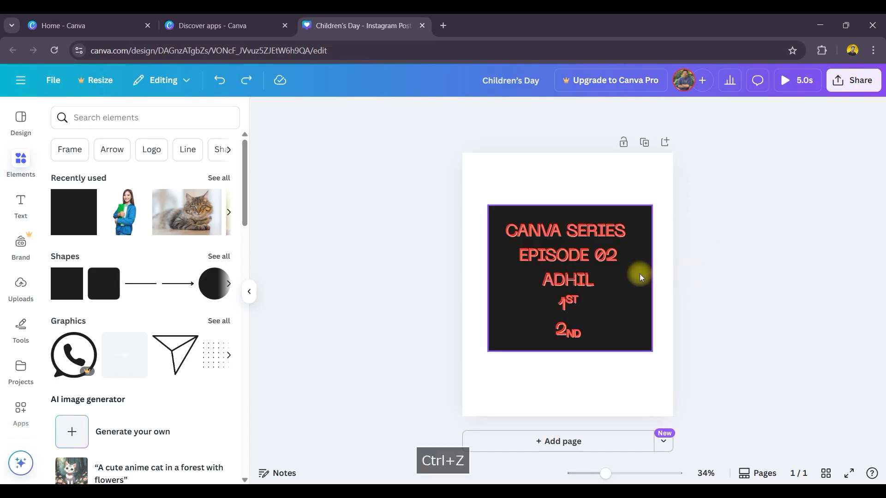
key(ctrl+z)
key(ctrl+z)
key(ctrl+z)
key(ctrl+z)
key(ctrl+z)
key(ctrl+z)
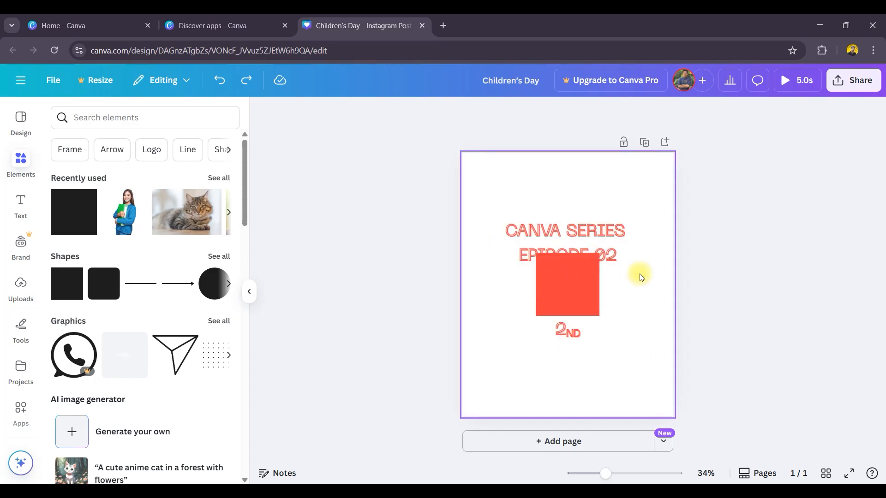
Redo all the undone changes up to the white text on the enlarged black square.
key(ctrl+shift+z)
key(ctrl+shift+z)
key(ctrl+shift+z)
key(ctrl+shift+z)
key(ctrl+shift+z)
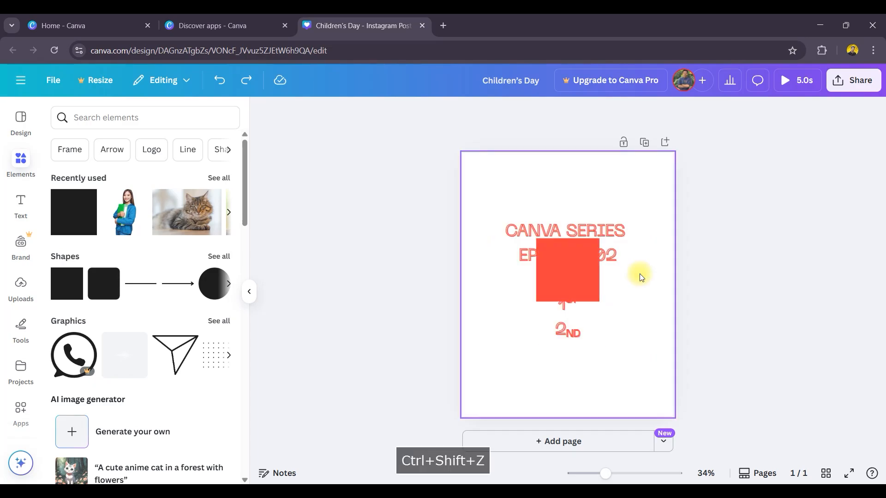
key(ctrl+shift+z)
key(ctrl+shift+z)
key(ctrl+shift+z)
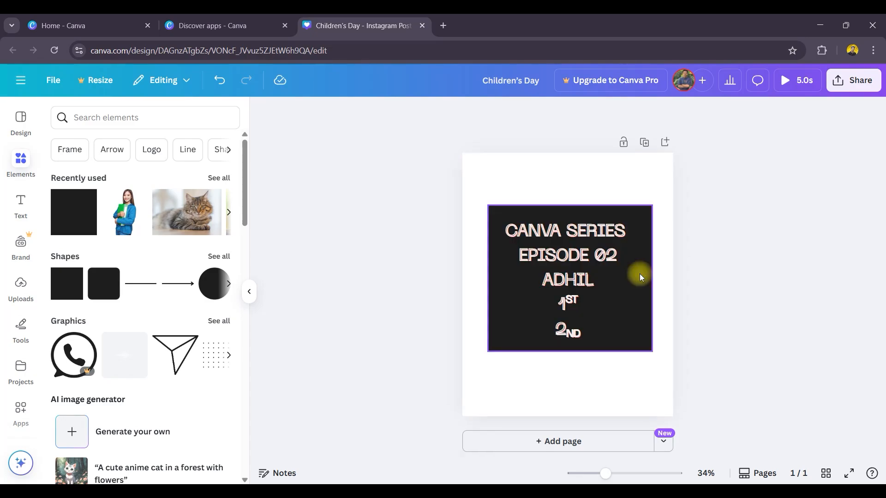
click(782, 290)
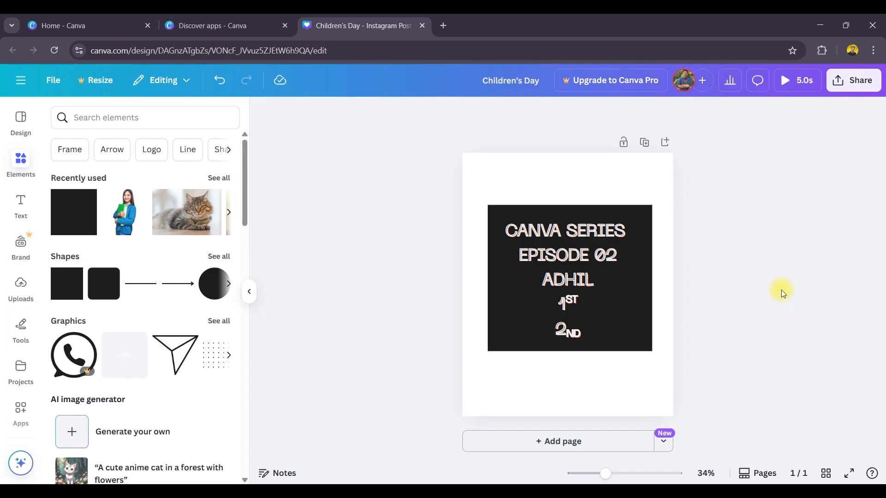
Nudge the black square slightly up and try locking it against movement, ending with it unlocked.
click(641, 297)
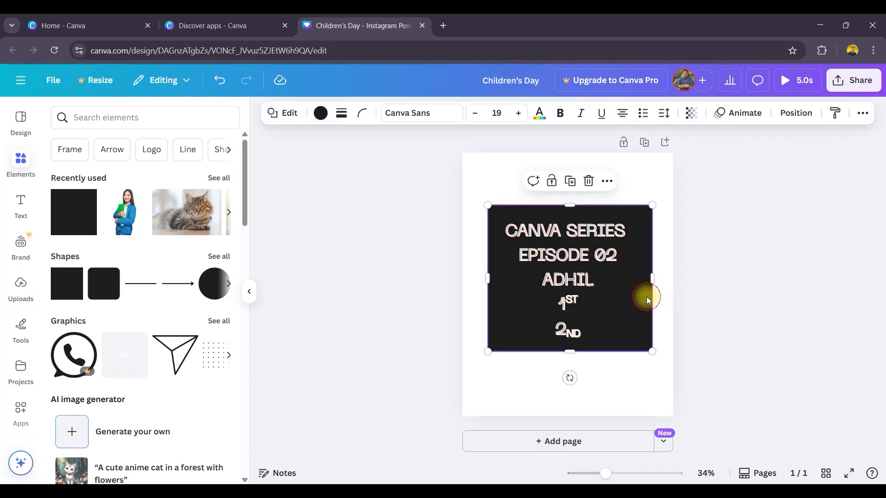
drag(646, 296, 644, 292)
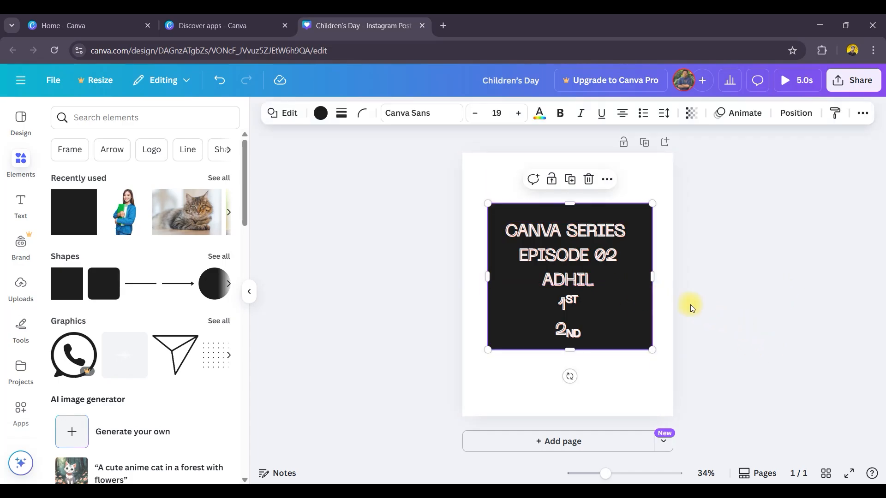
click(553, 177)
mouse_move(634, 309)
mouse_down()
mouse_move(652, 278)
mouse_move(640, 287)
mouse_up()
click(641, 287)
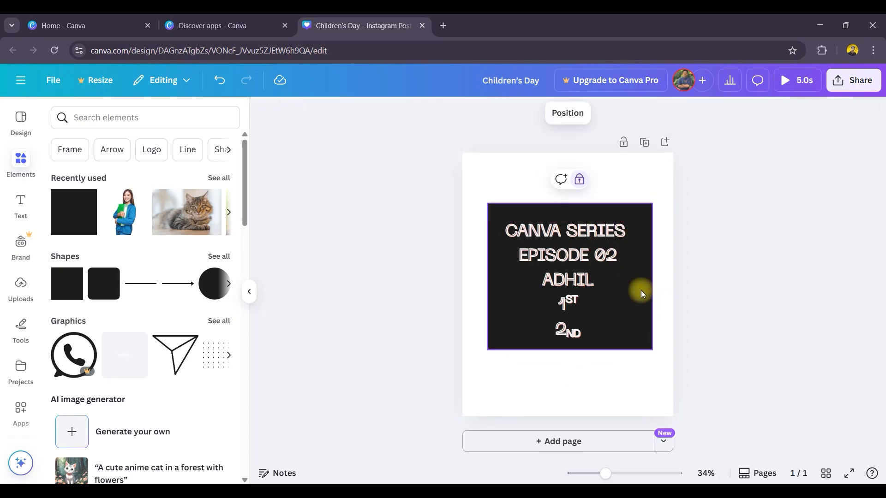
click(580, 180)
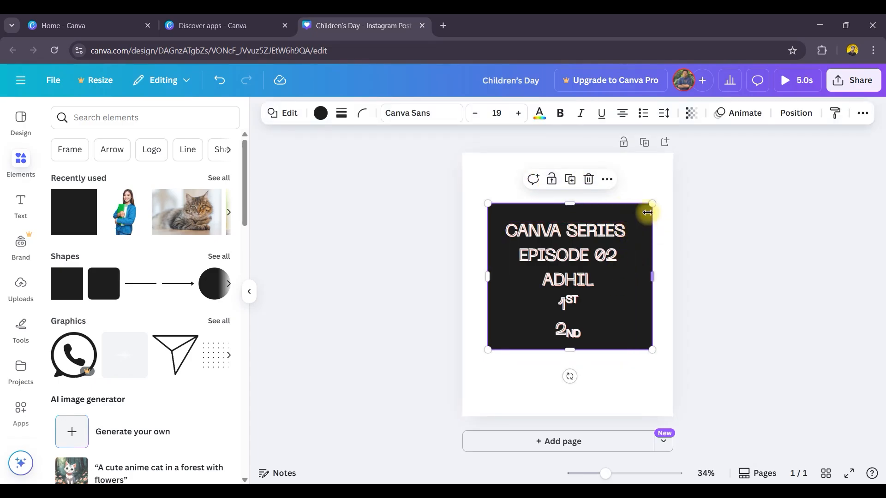
click(760, 259)
Duplicate the text box and delete the copy.
click(599, 239)
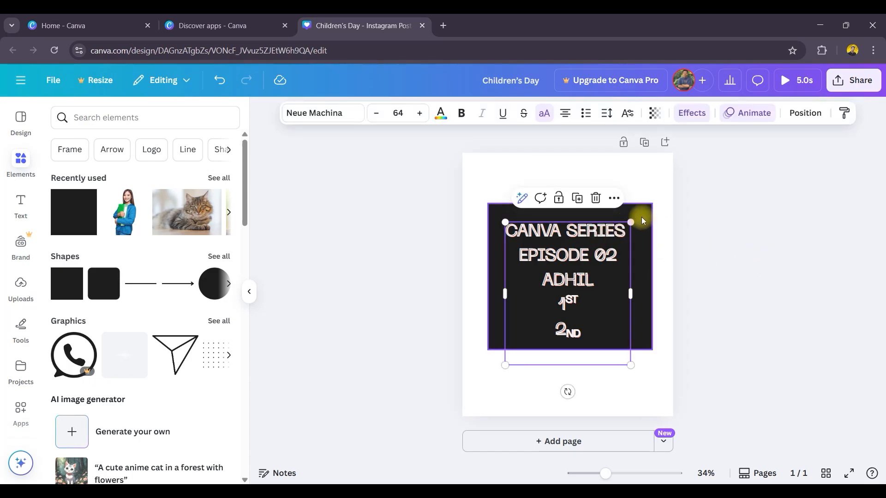
click(641, 217)
click(608, 231)
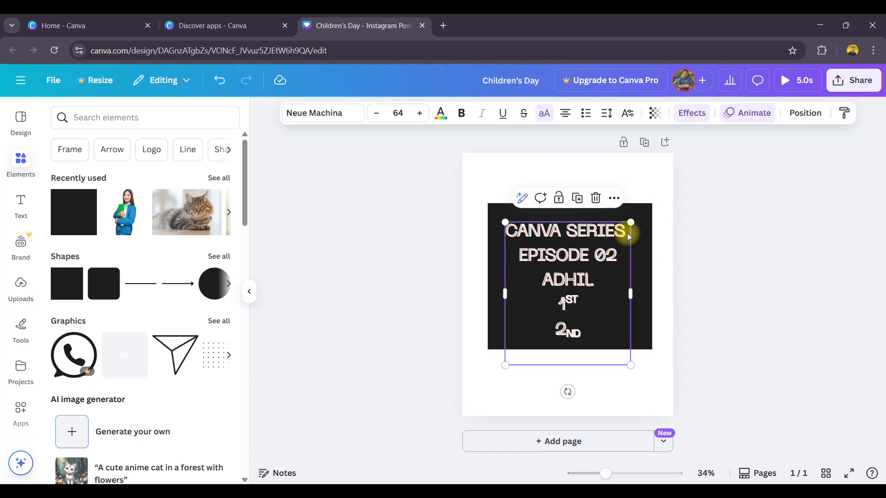
click(576, 198)
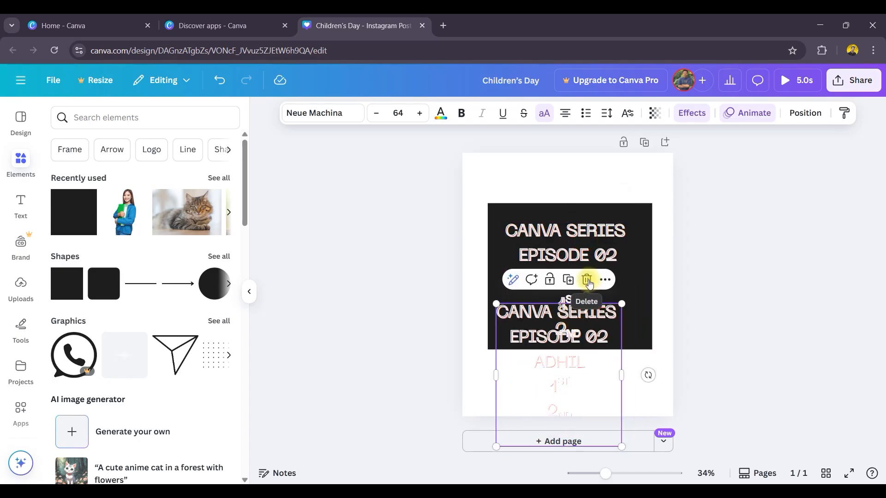
click(587, 280)
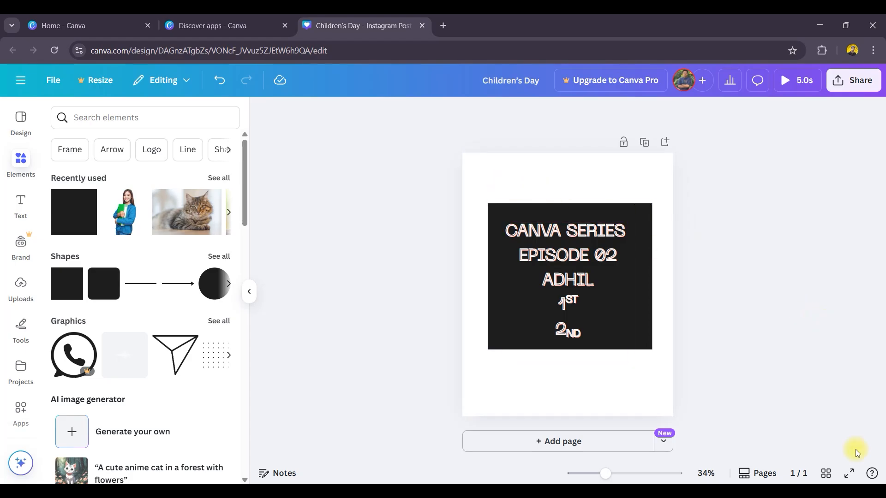
Duplicate the page, compare it with page 1 and delete the duplicate.
click(647, 143)
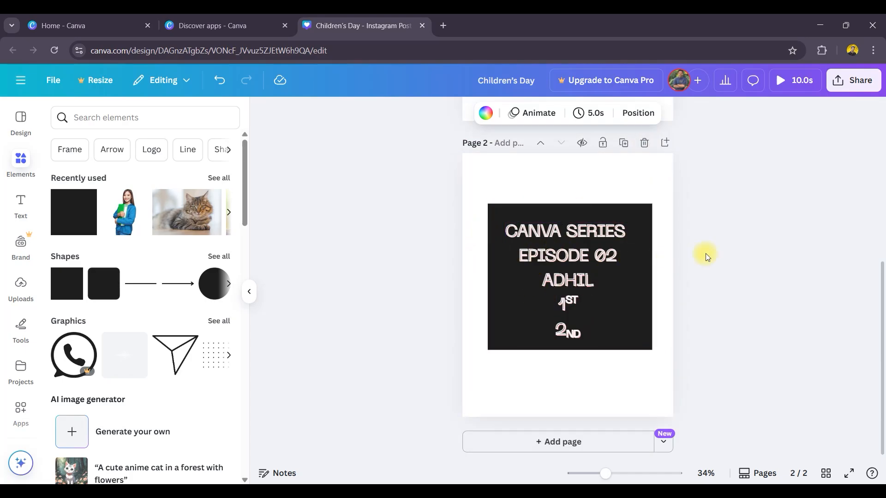
scroll(702, 251, up, 1)
scroll(585, 289, up, 2)
scroll(563, 349, up, 2)
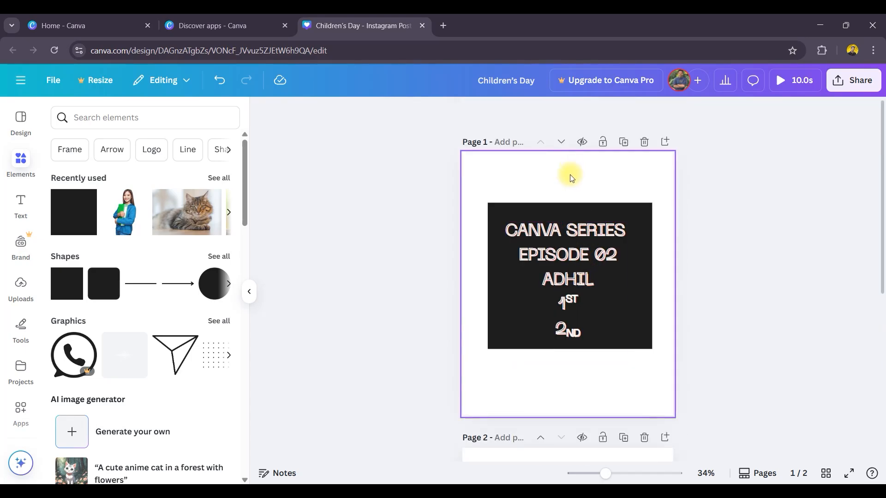
scroll(571, 178, down, 3)
click(644, 263)
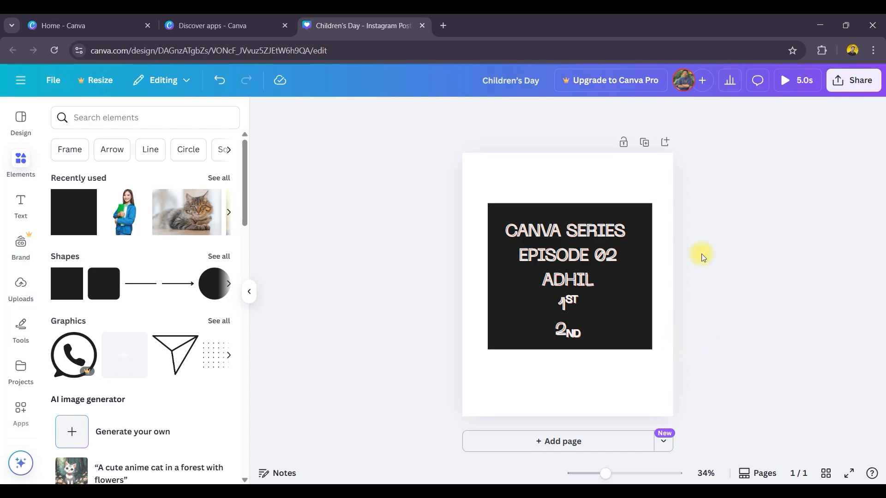
Try locking the page, and add a blank second page and delete it.
click(527, 232)
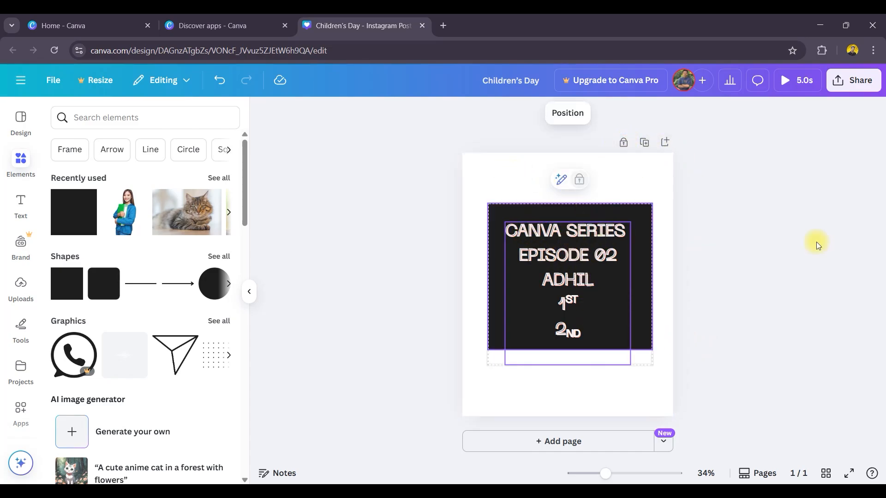
click(754, 248)
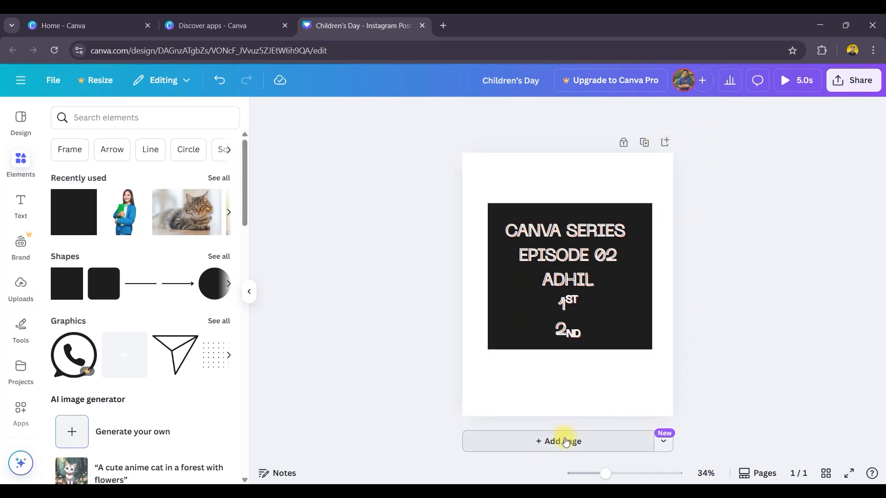
click(666, 144)
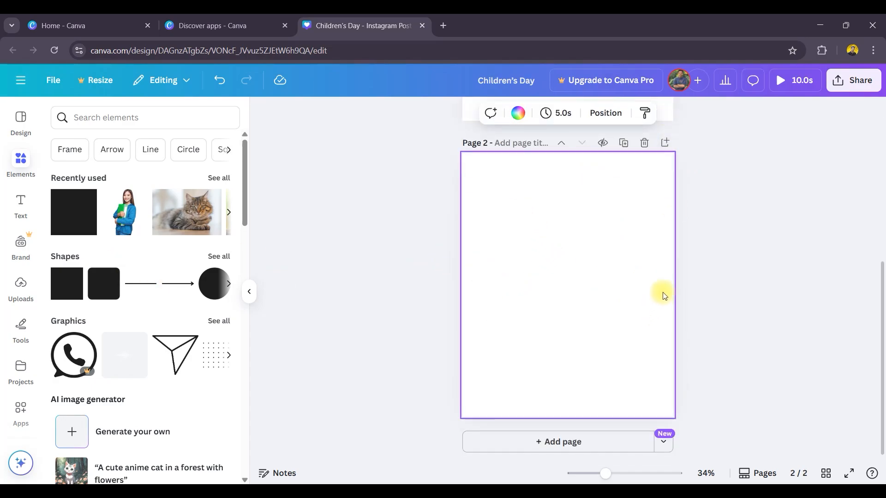
click(644, 142)
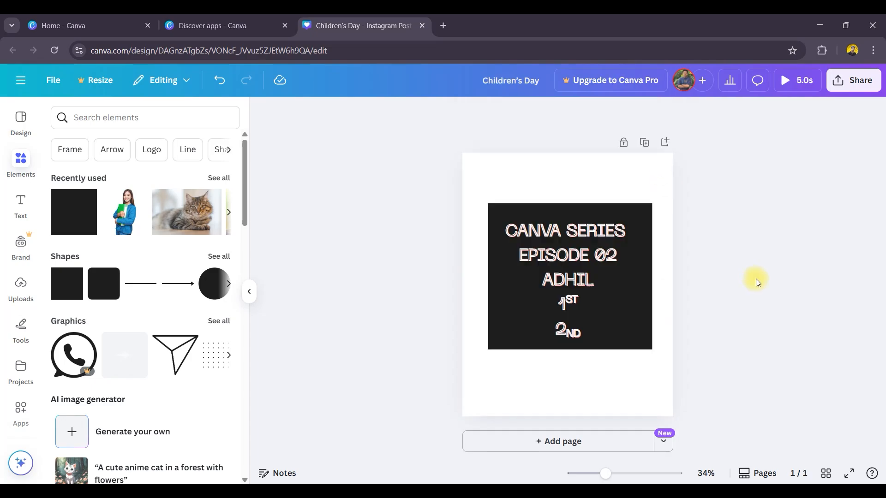
Move the text box around the page using the alignment guides, ending centered both horizontally and vertically on the page.
click(588, 258)
drag(577, 259, 572, 257)
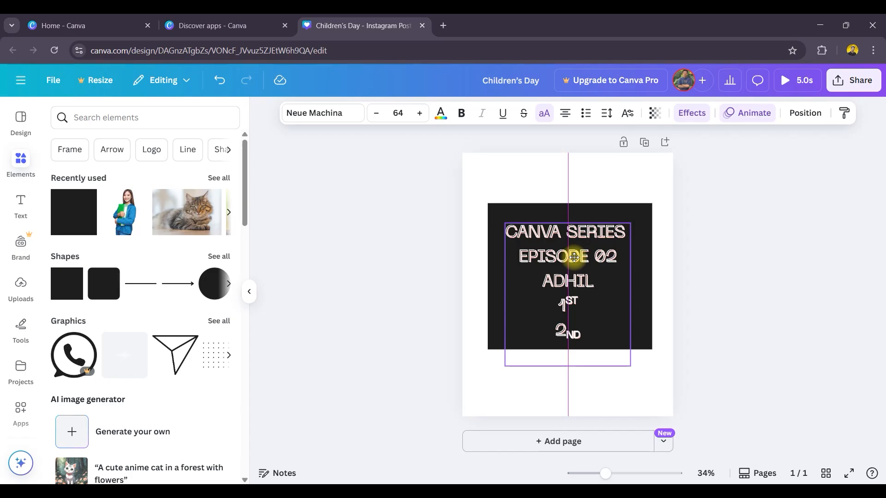
drag(574, 257, 582, 209)
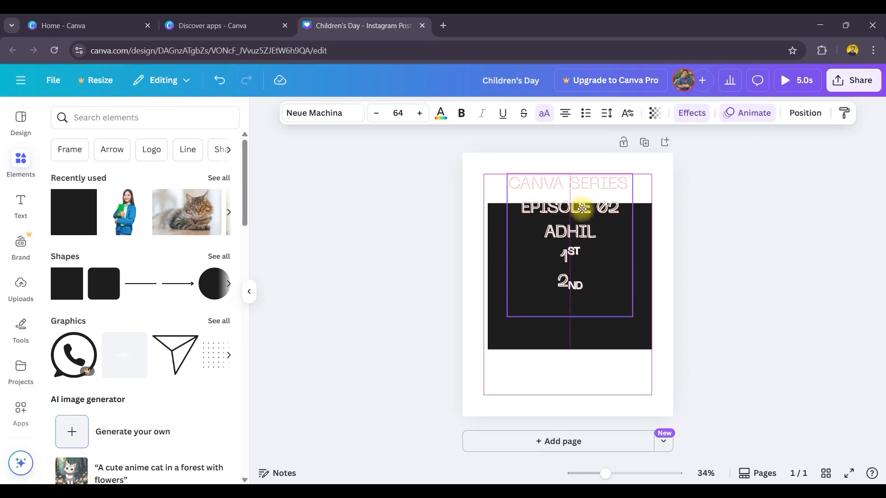
drag(582, 209, 575, 250)
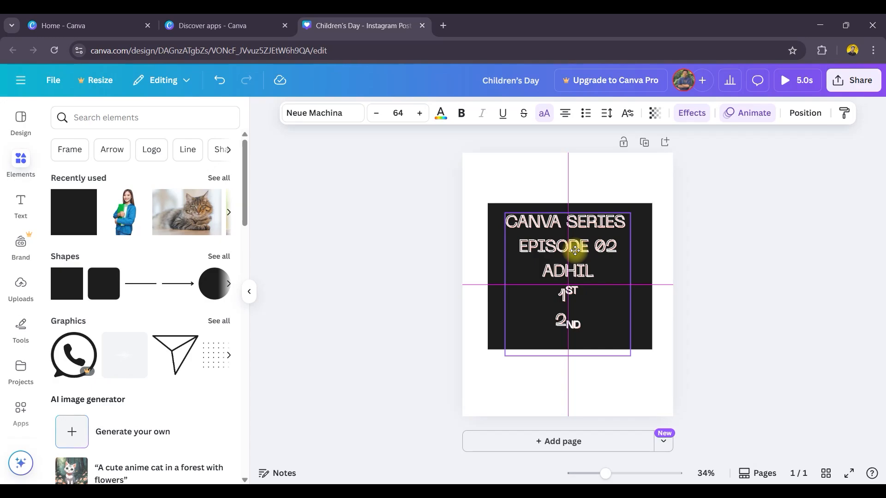
click(711, 245)
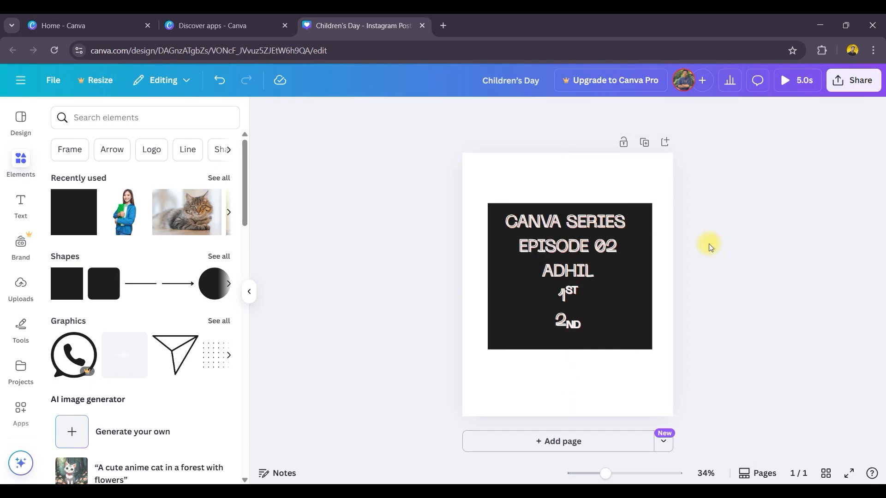
Clear the text and square from the page, and view the apps gallery before closing the side panel.
click(594, 249)
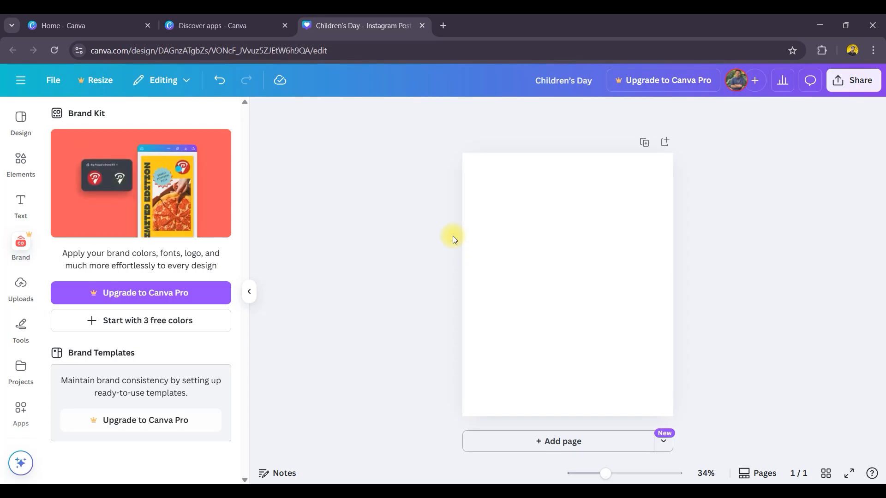
click(22, 413)
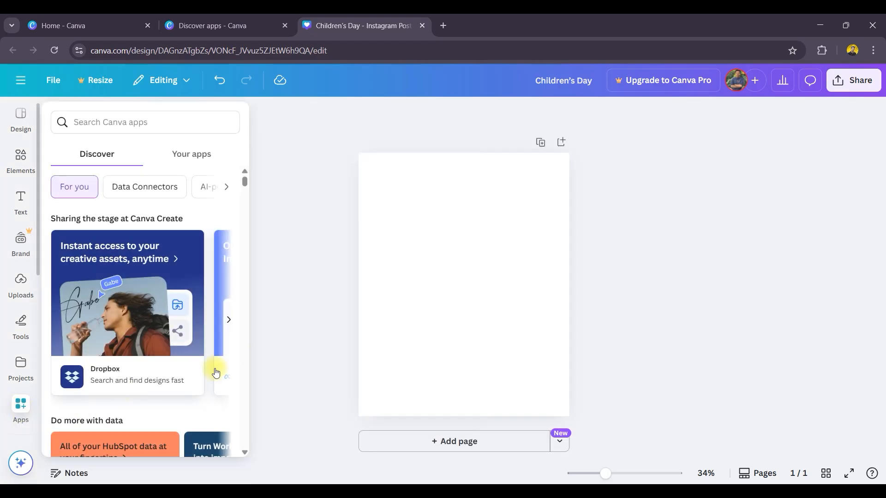
click(295, 347)
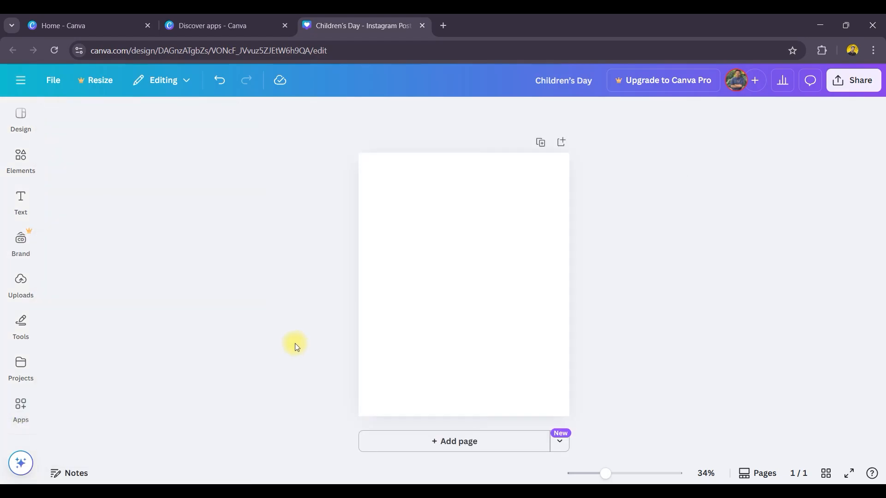